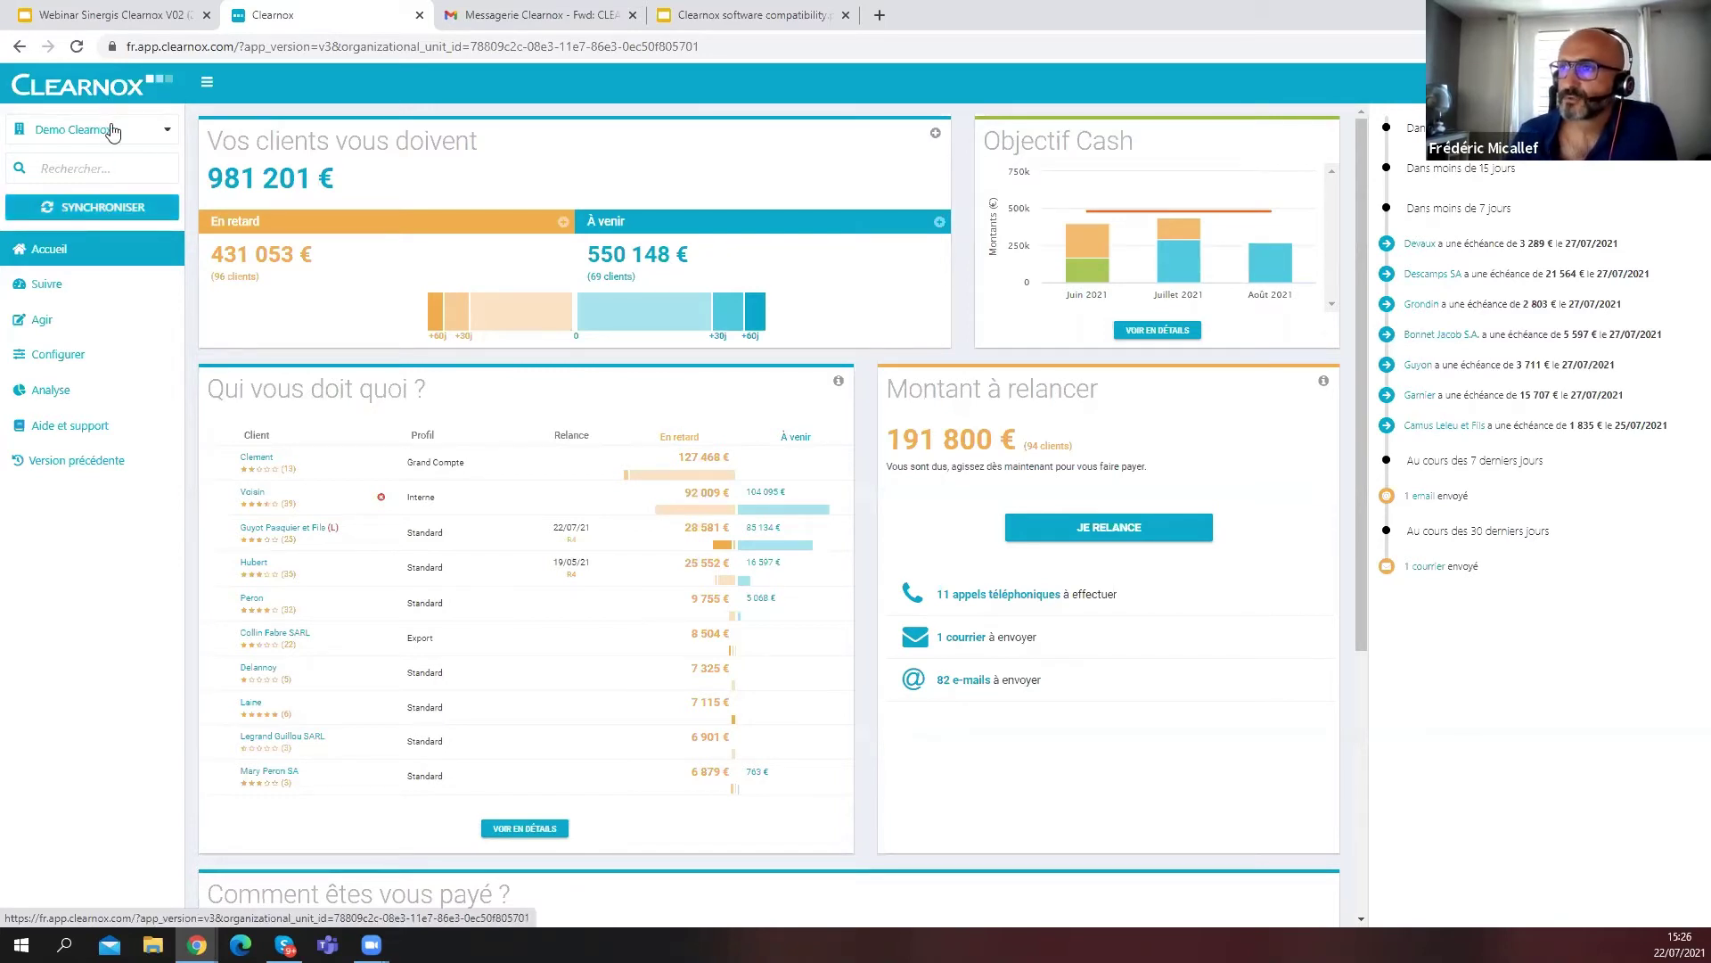
# Try to display the home dashboard for all companies (Toutes sociétés)
pyautogui.click(166, 134)
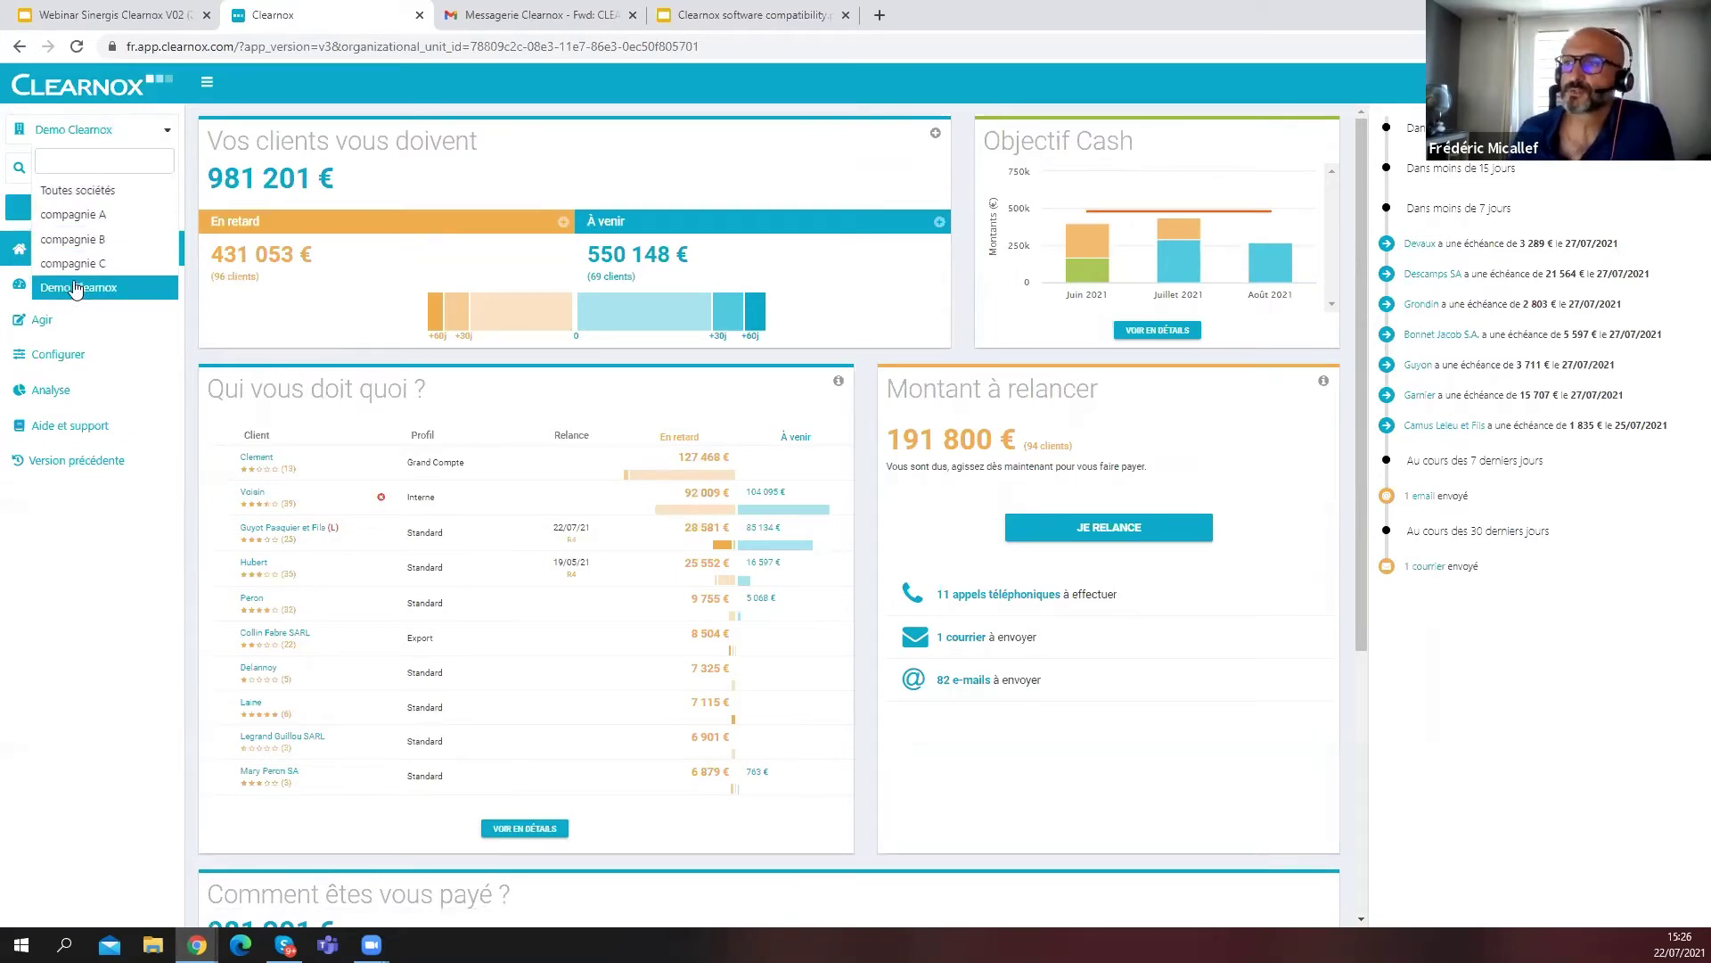
pyautogui.click(71, 190)
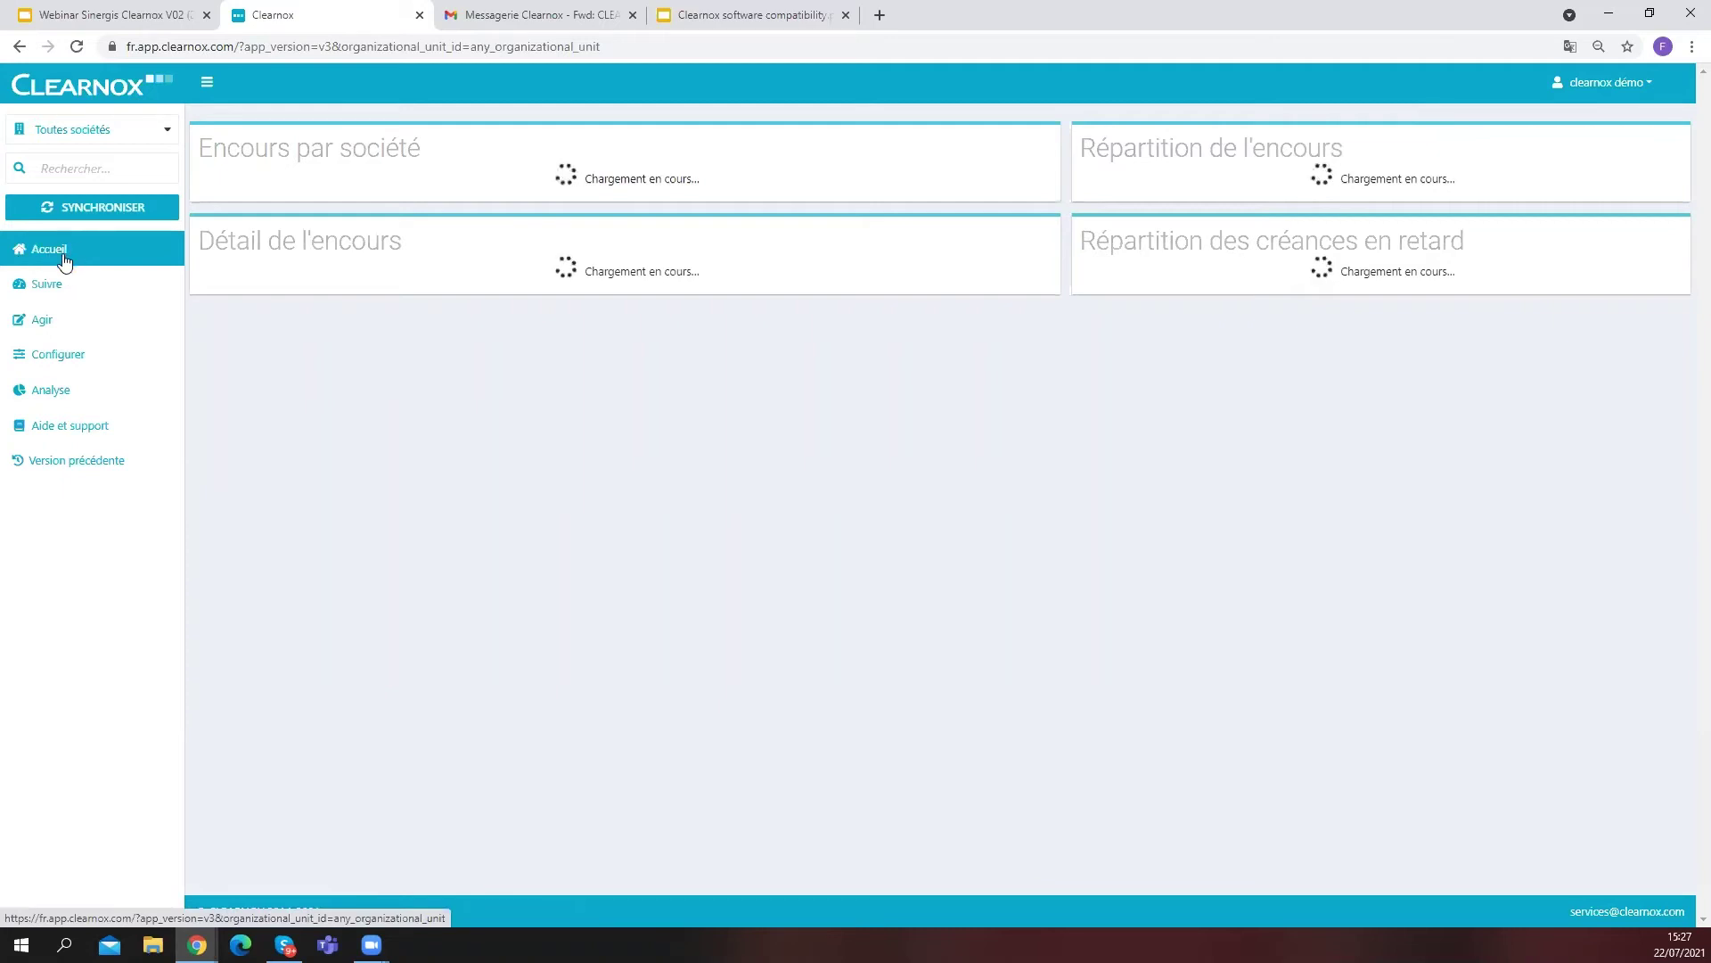
pyautogui.click(49, 286)
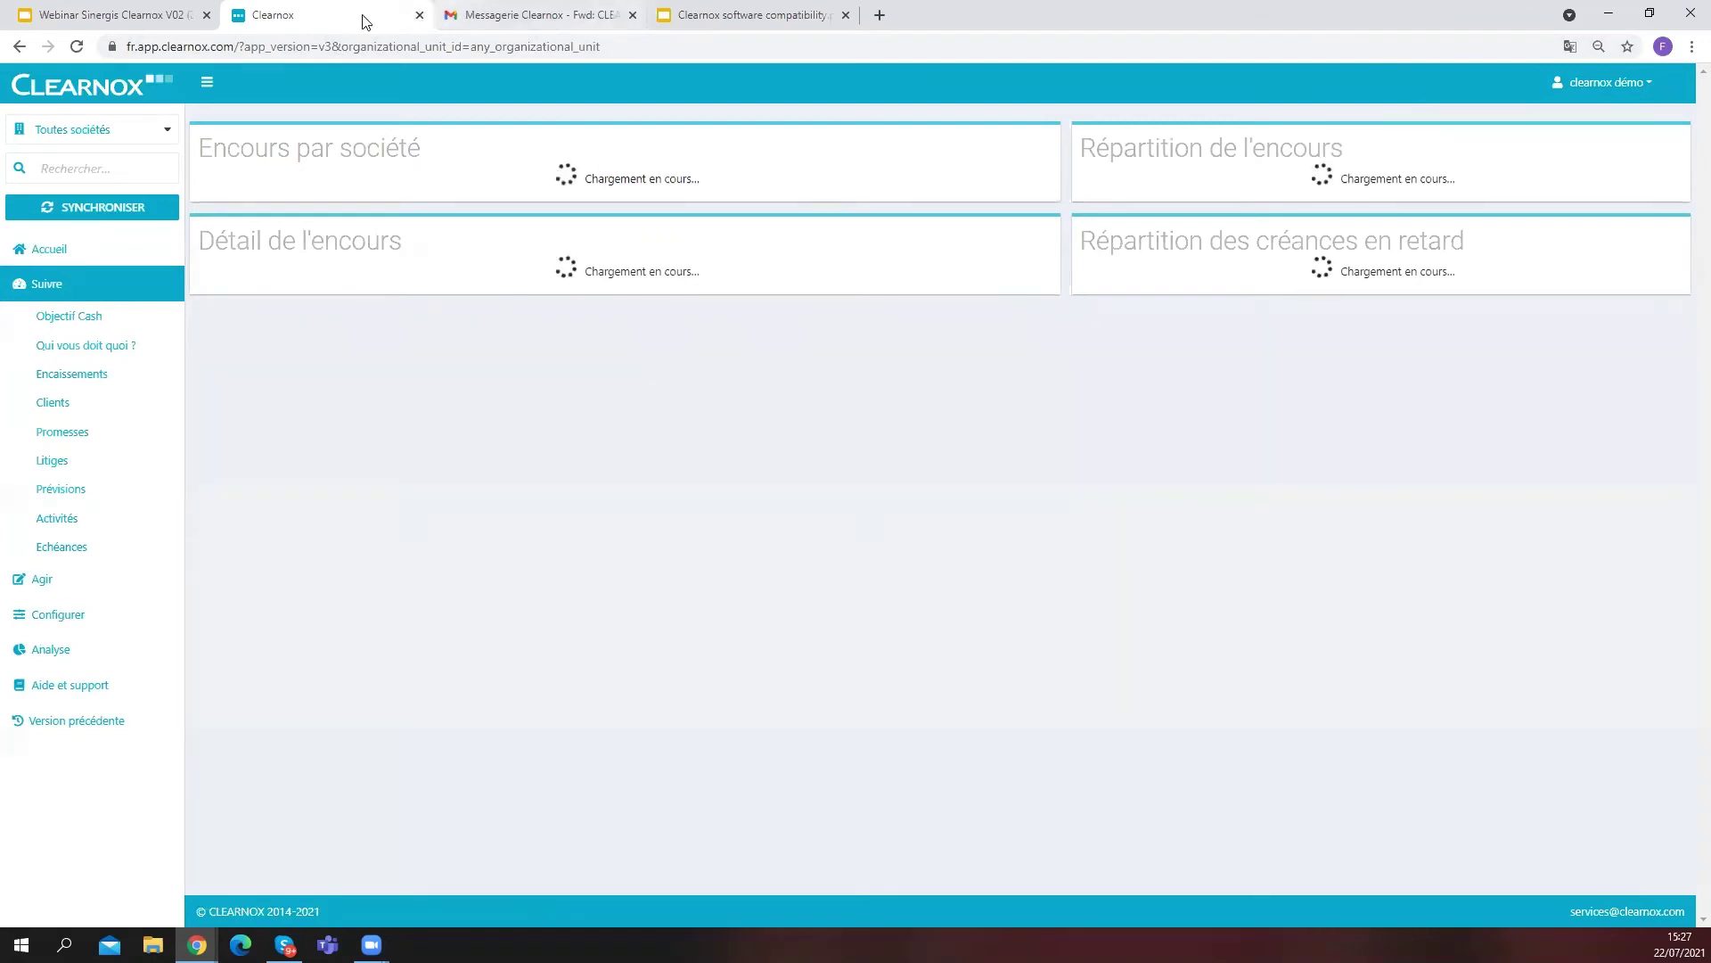
pyautogui.click(64, 250)
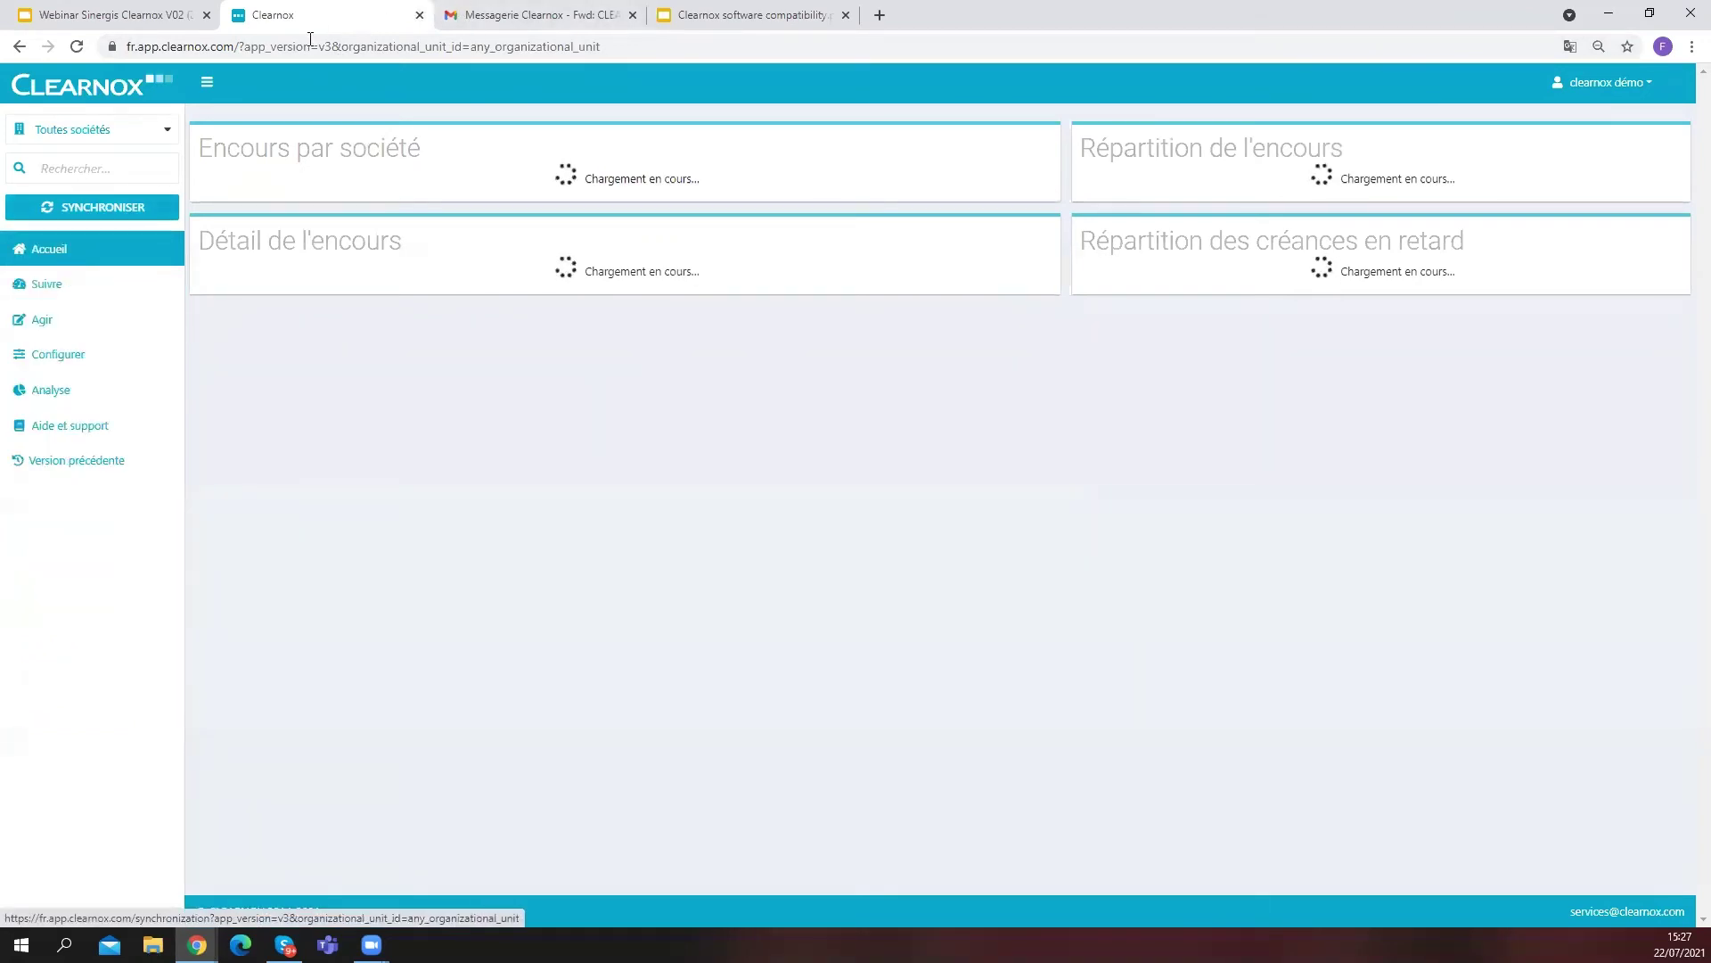
pyautogui.click(420, 16)
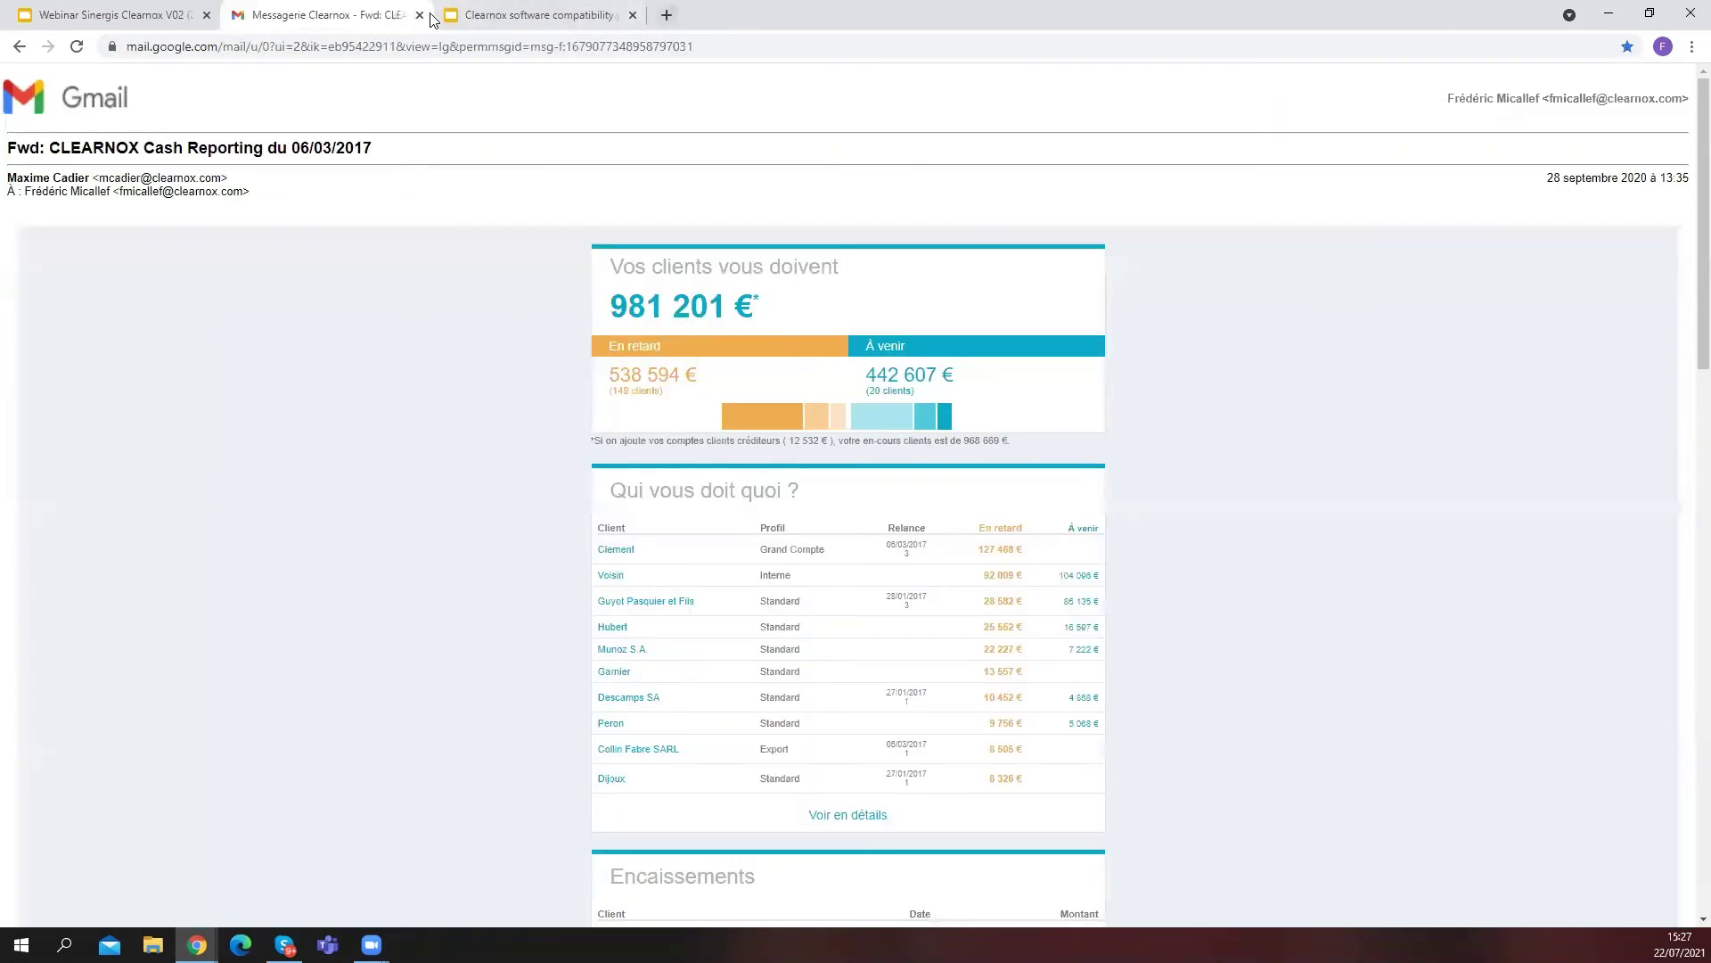
# Open the Clearnox website in a new browser tab, connect to the demo account and choose the Demo Clearnox company
pyautogui.hotkey('ctrl', 't')
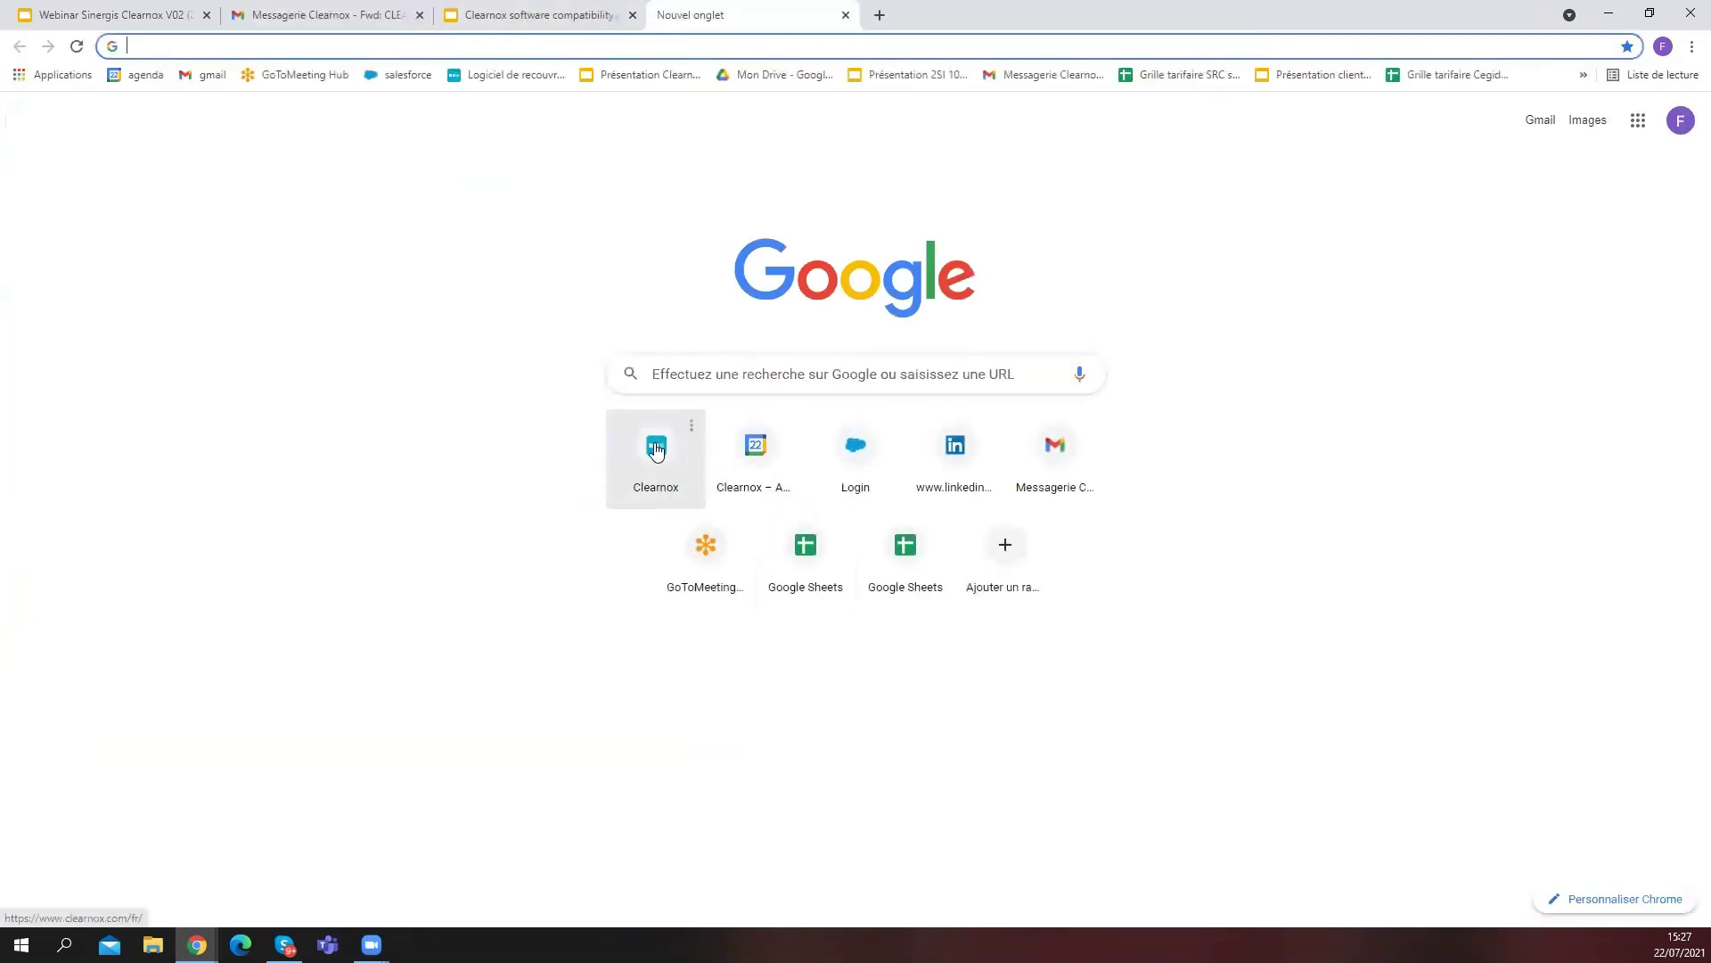
pyautogui.click(656, 448)
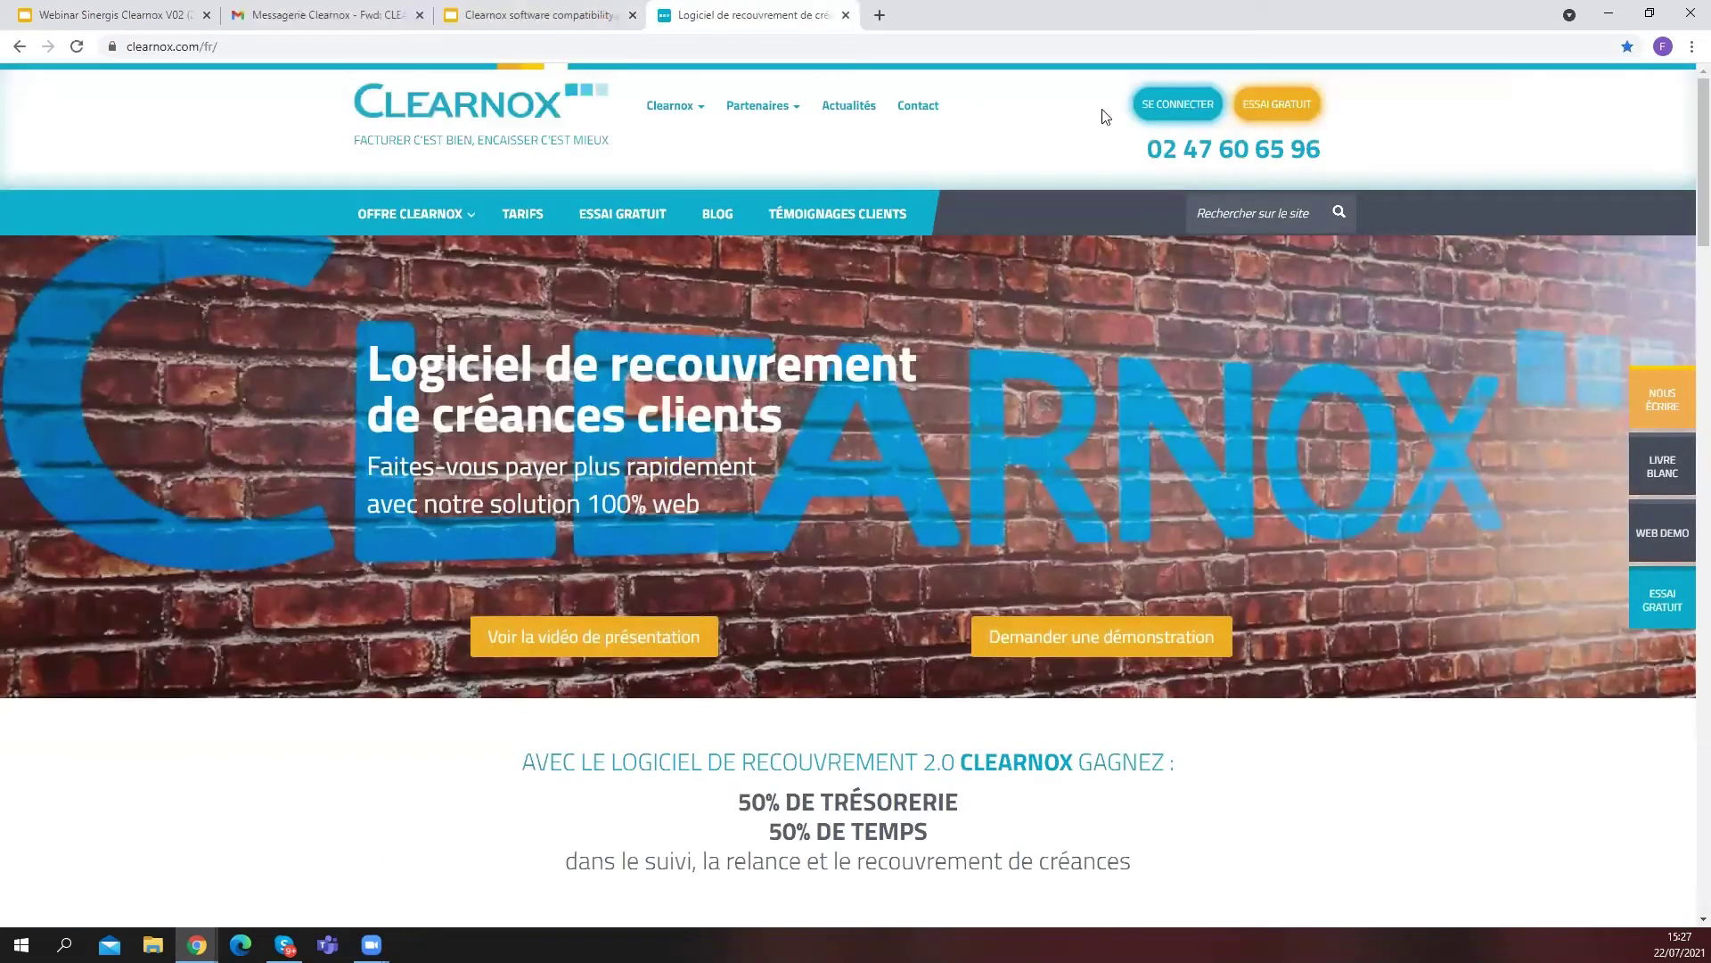
pyautogui.click(1166, 107)
pyautogui.click(729, 607)
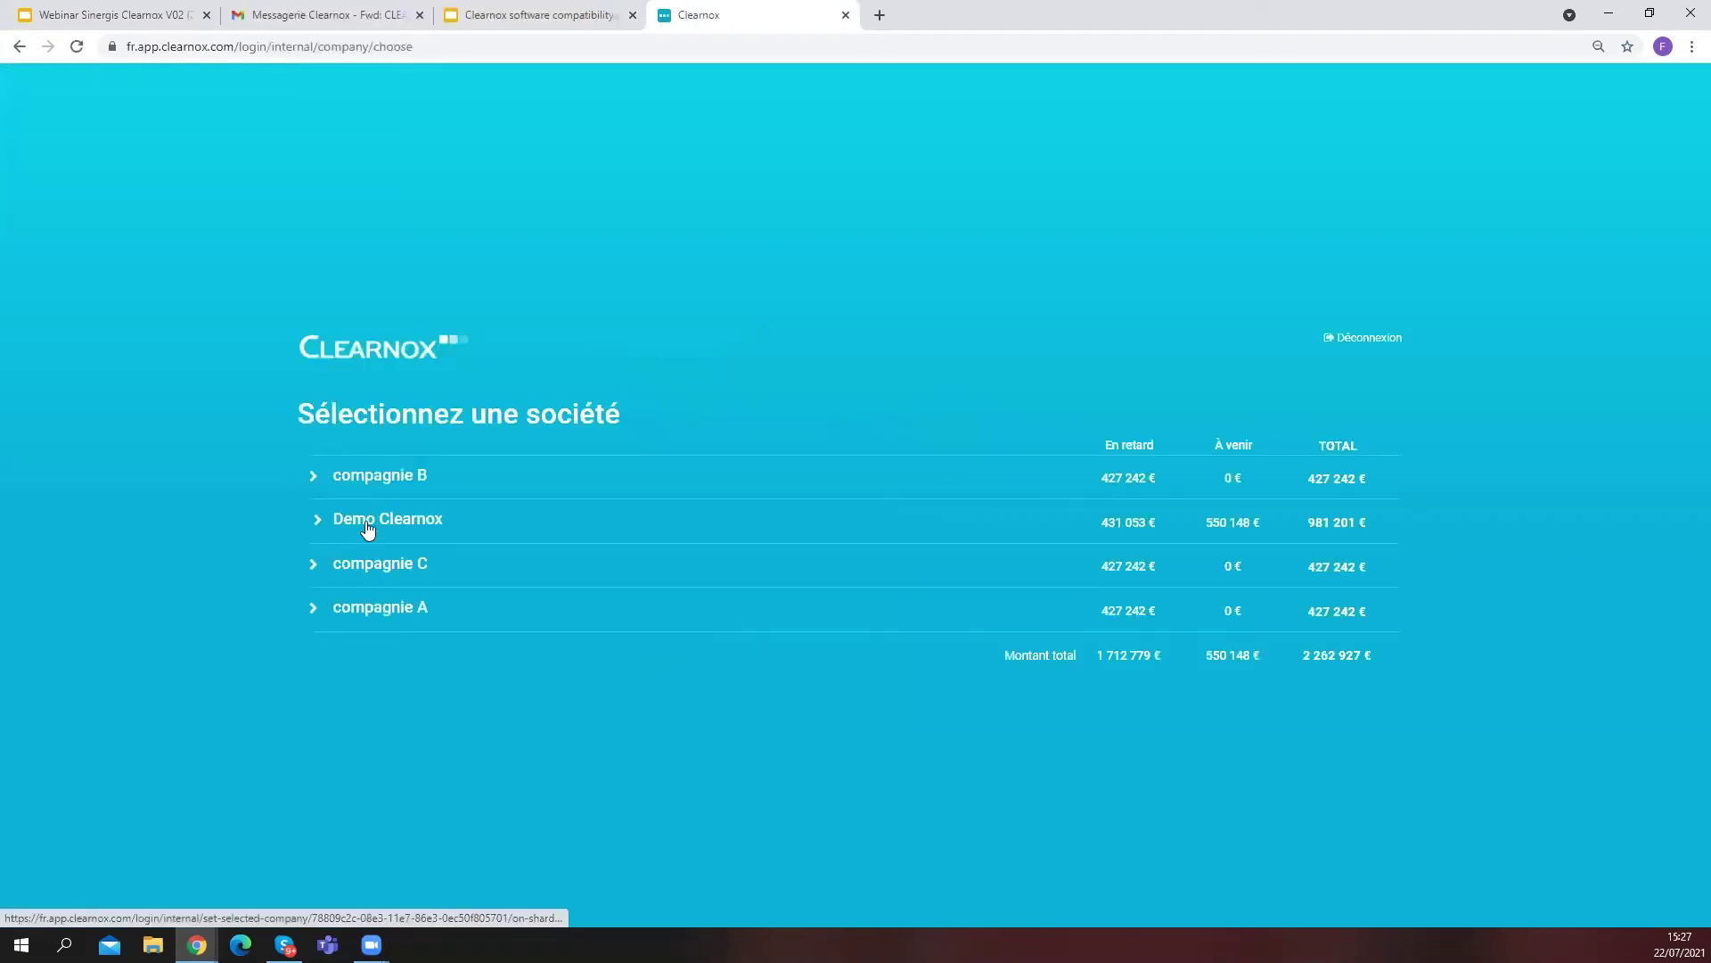
pyautogui.click(368, 526)
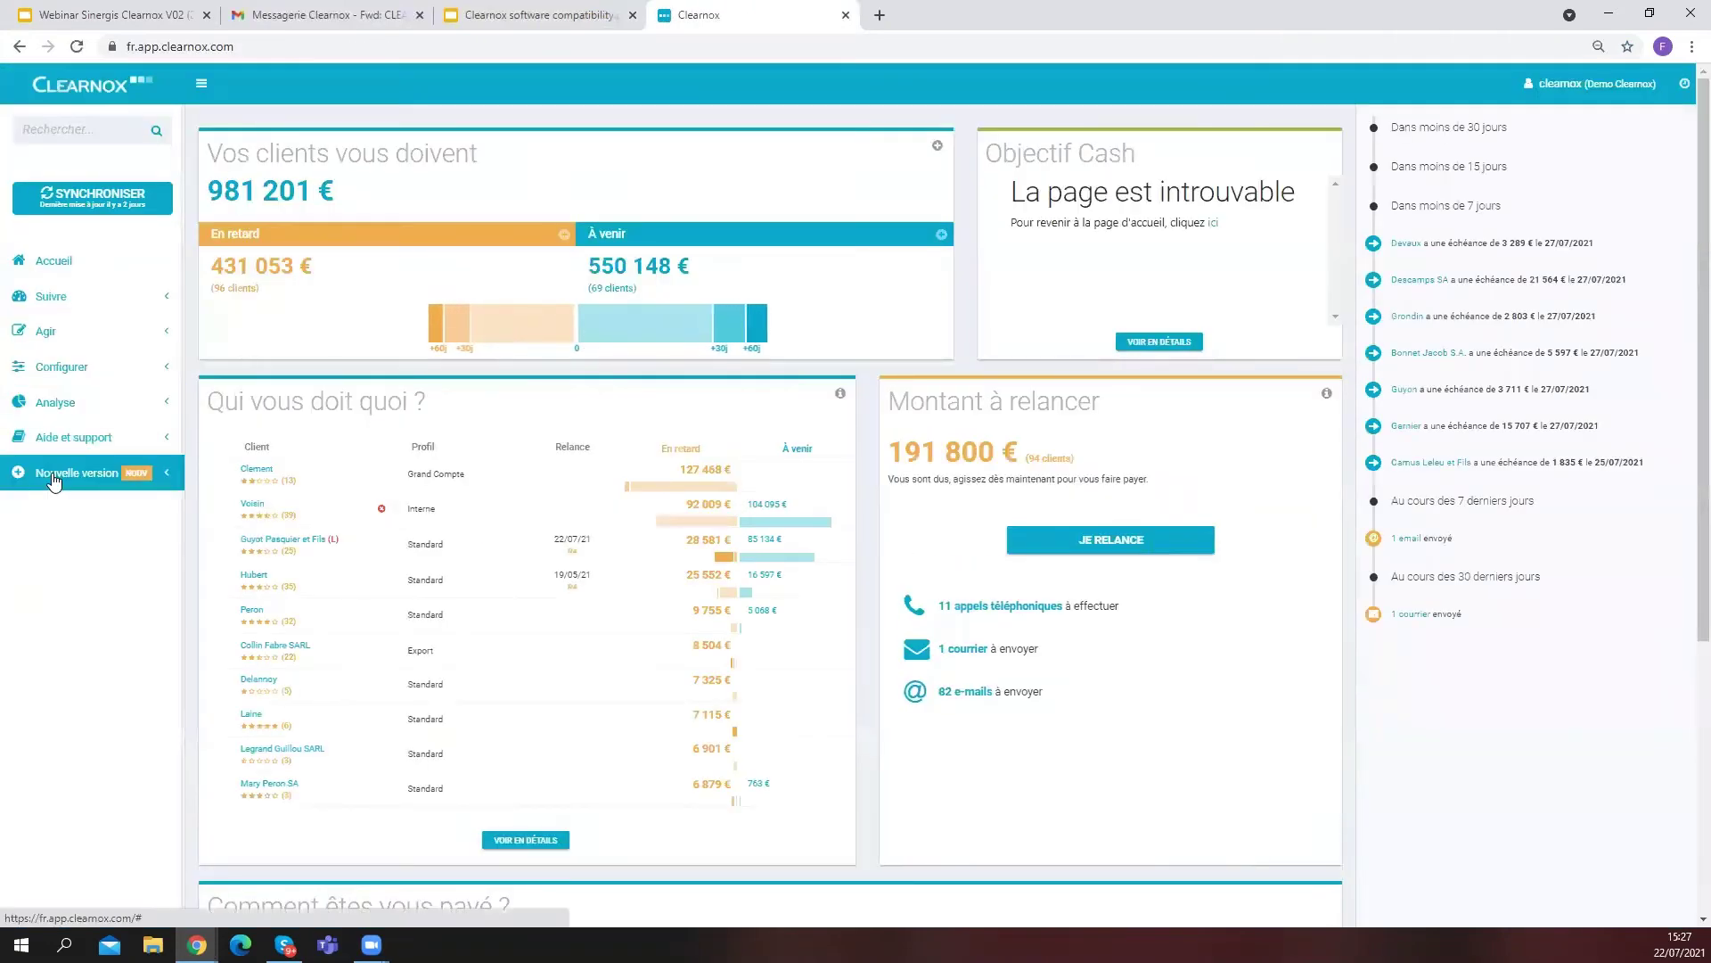
# Switch to the new version and open the Demo Clearnox dashboard from the Répartition de l'encours chart
pyautogui.click(53, 480)
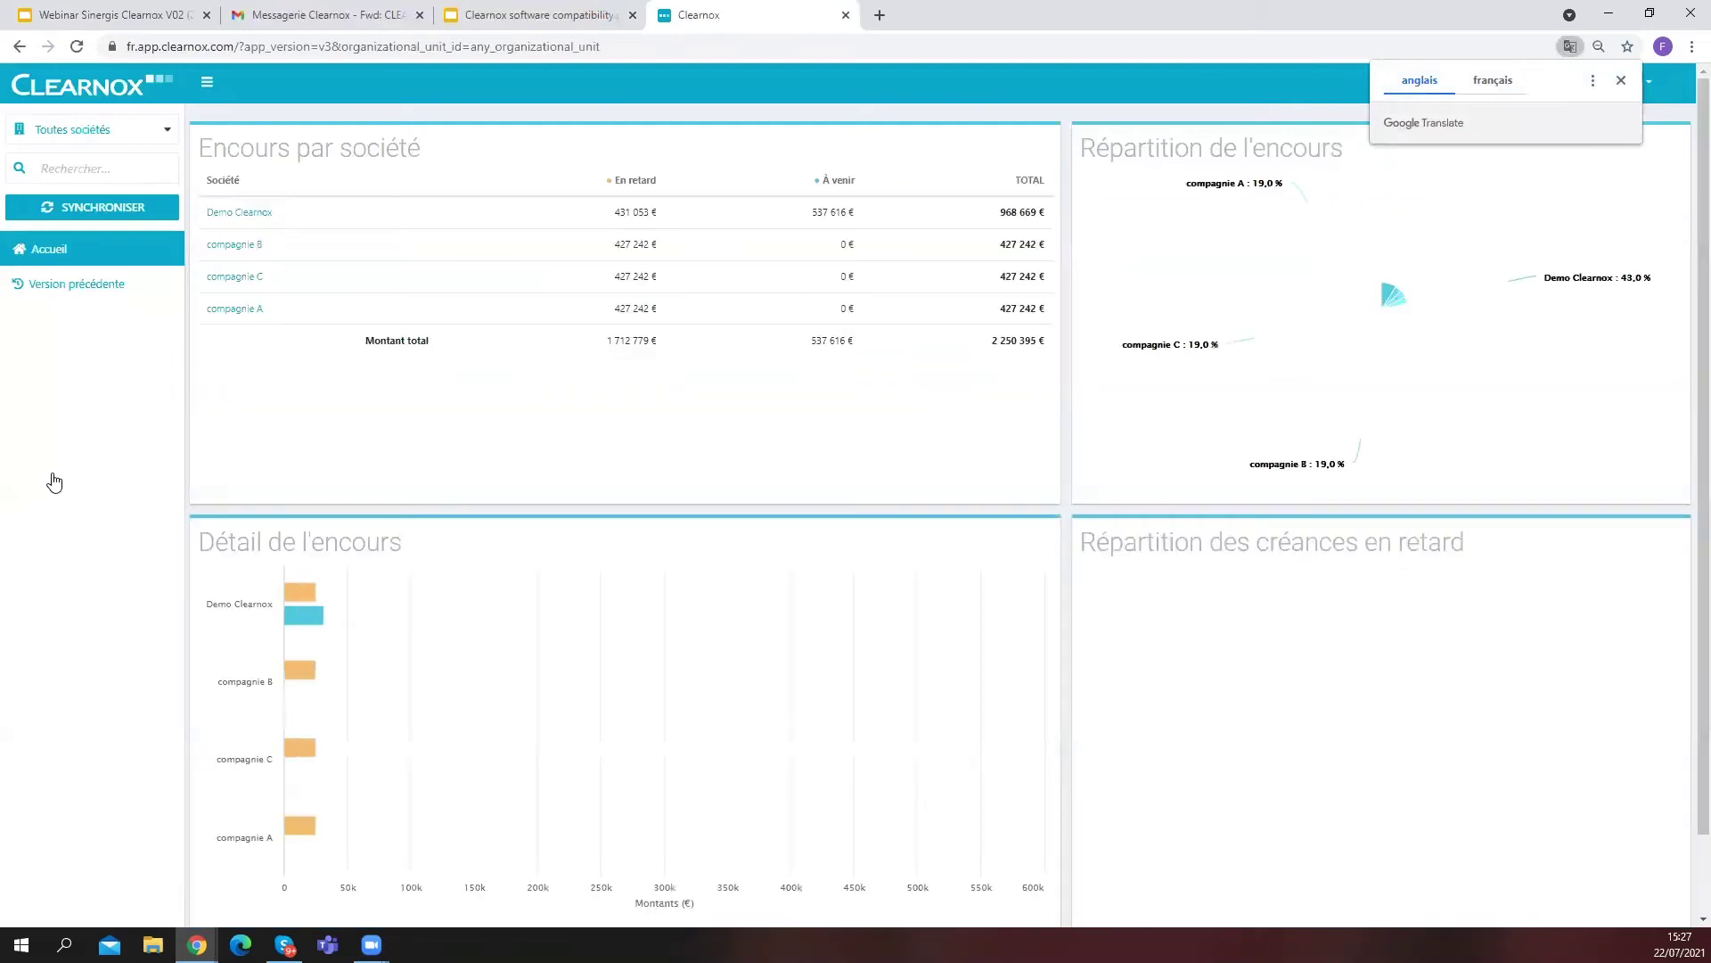
pyautogui.click(1621, 81)
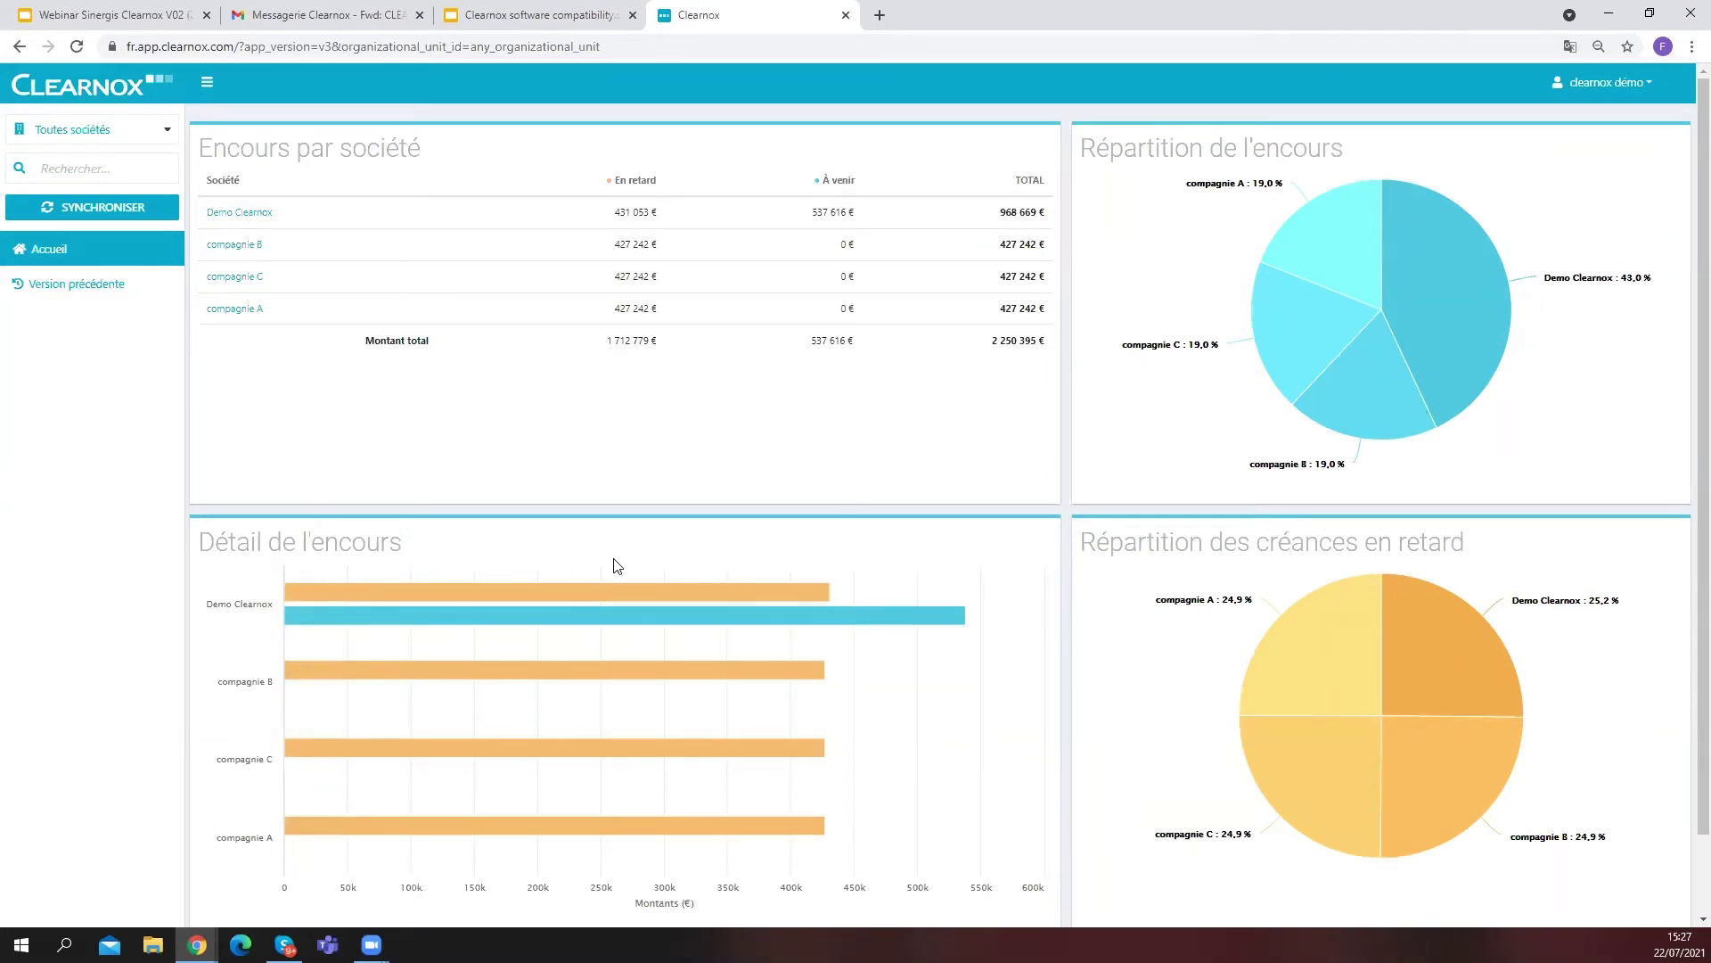
pyautogui.click(1465, 301)
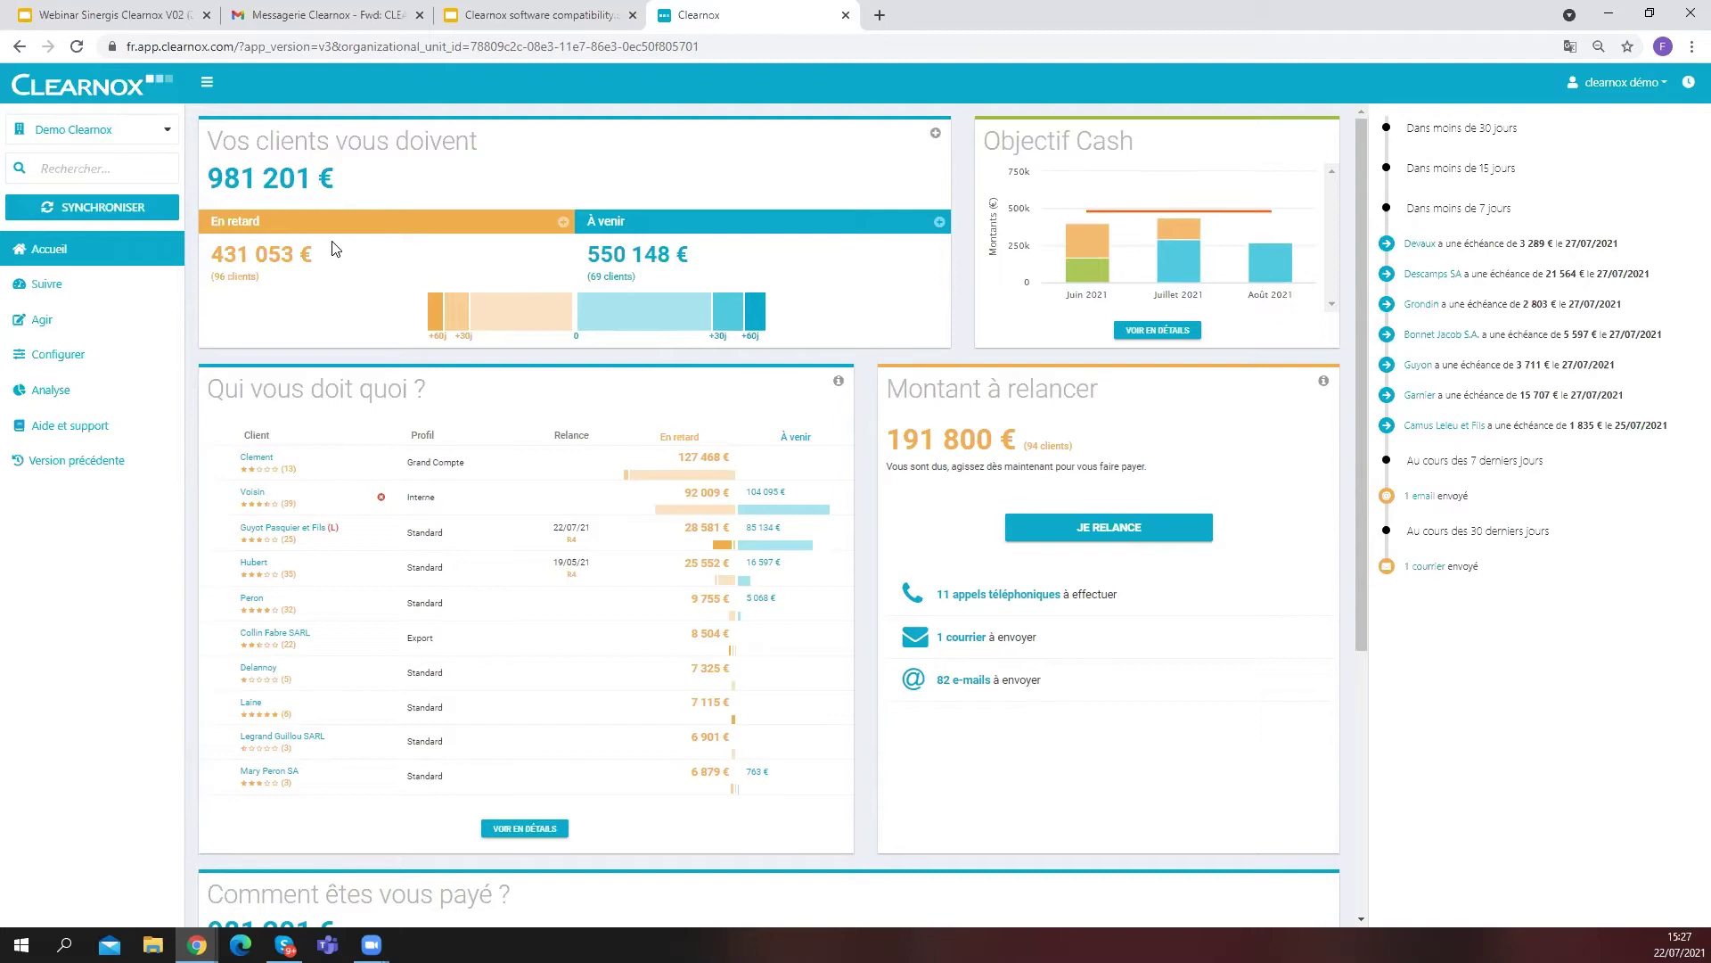
# Flag the client Guyot Pasquier et Fils on its record, and return to the home dashboard
pyautogui.moveTo(627, 311)
pyautogui.scroll(-1, 469, 196)
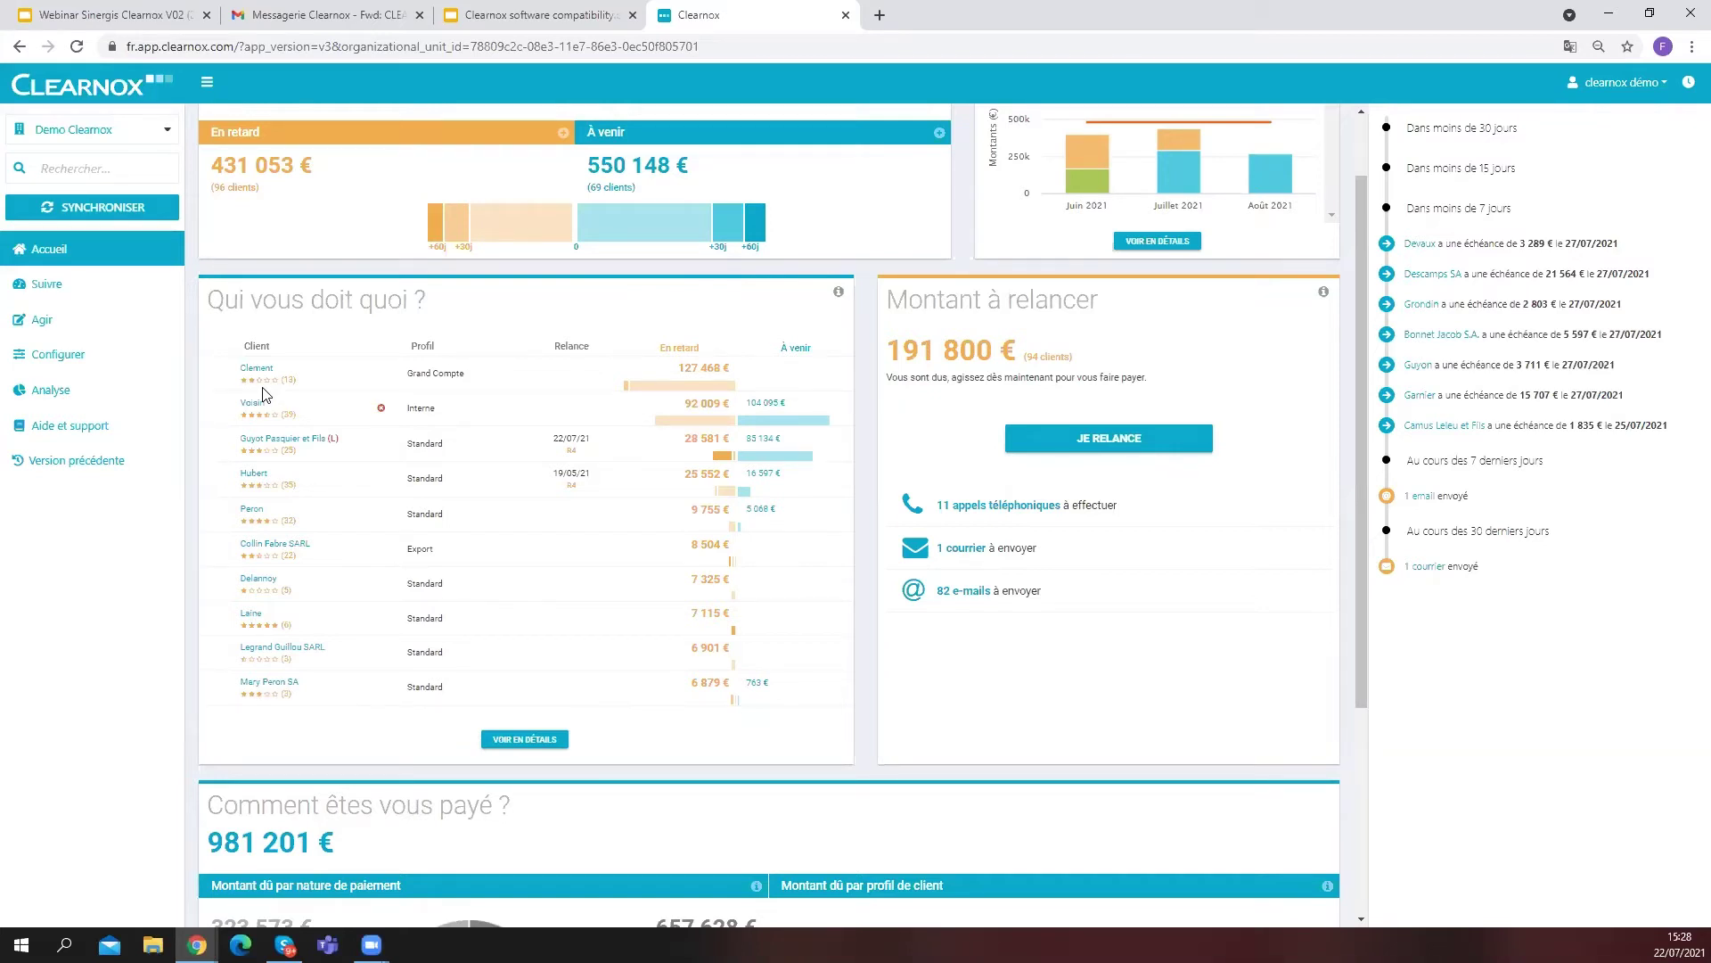
pyautogui.moveTo(264, 387)
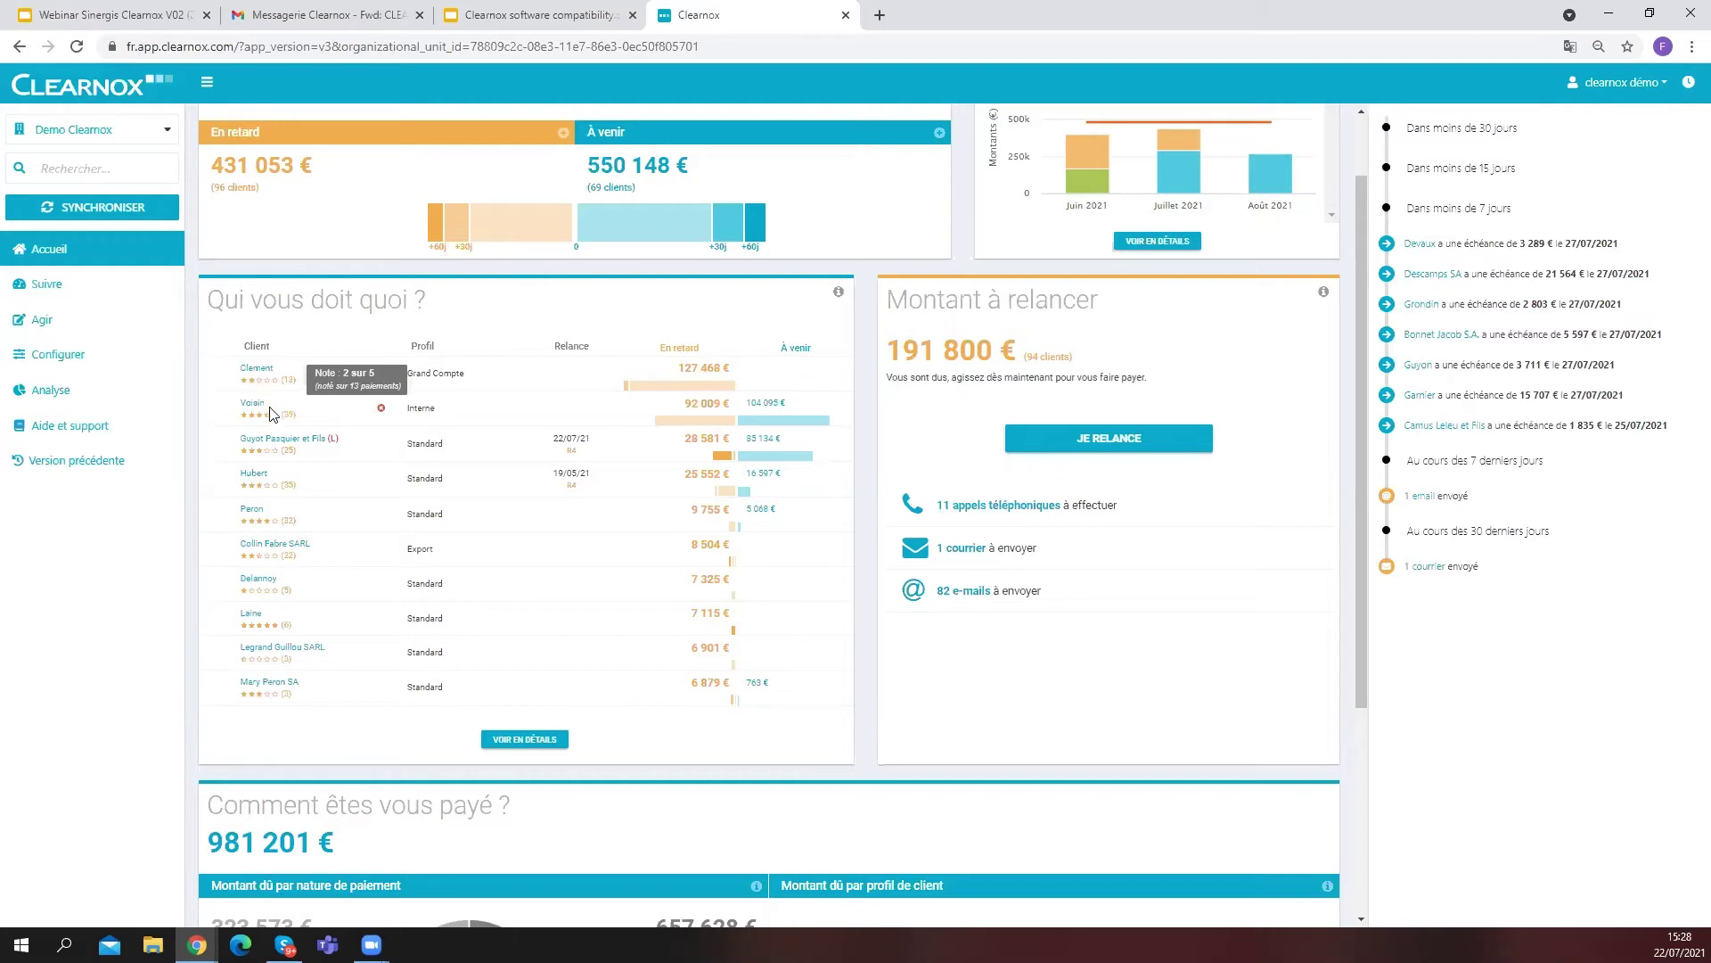
pyautogui.click(270, 443)
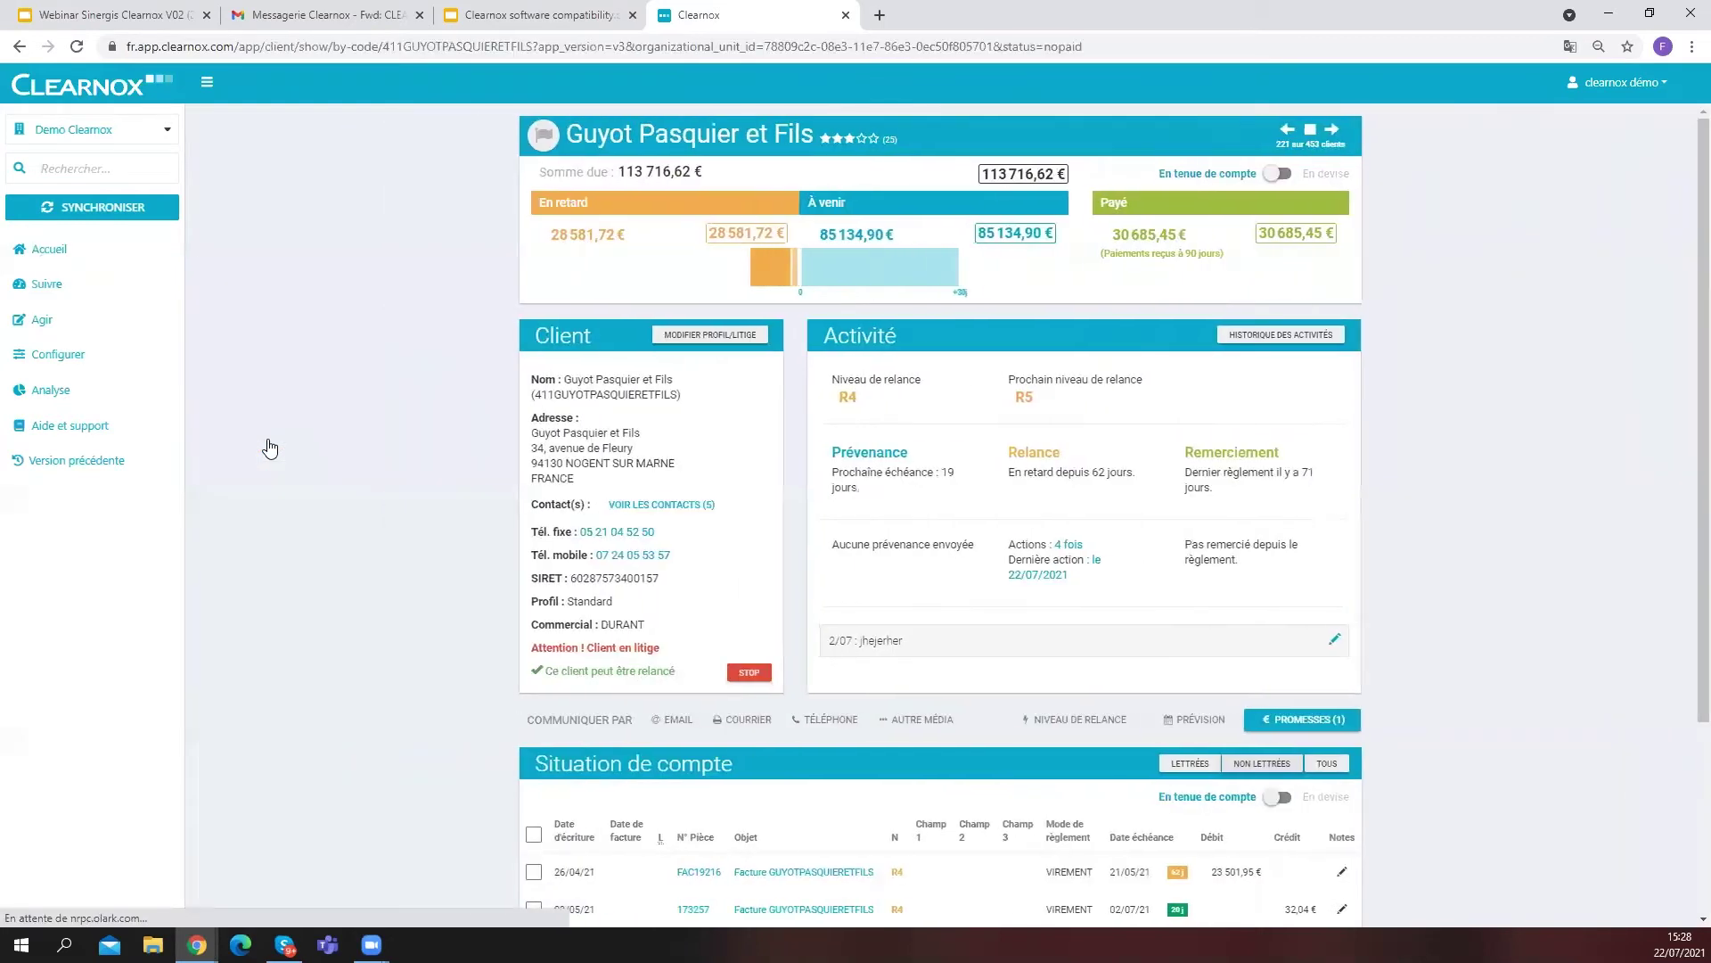
pyautogui.click(540, 137)
pyautogui.click(50, 251)
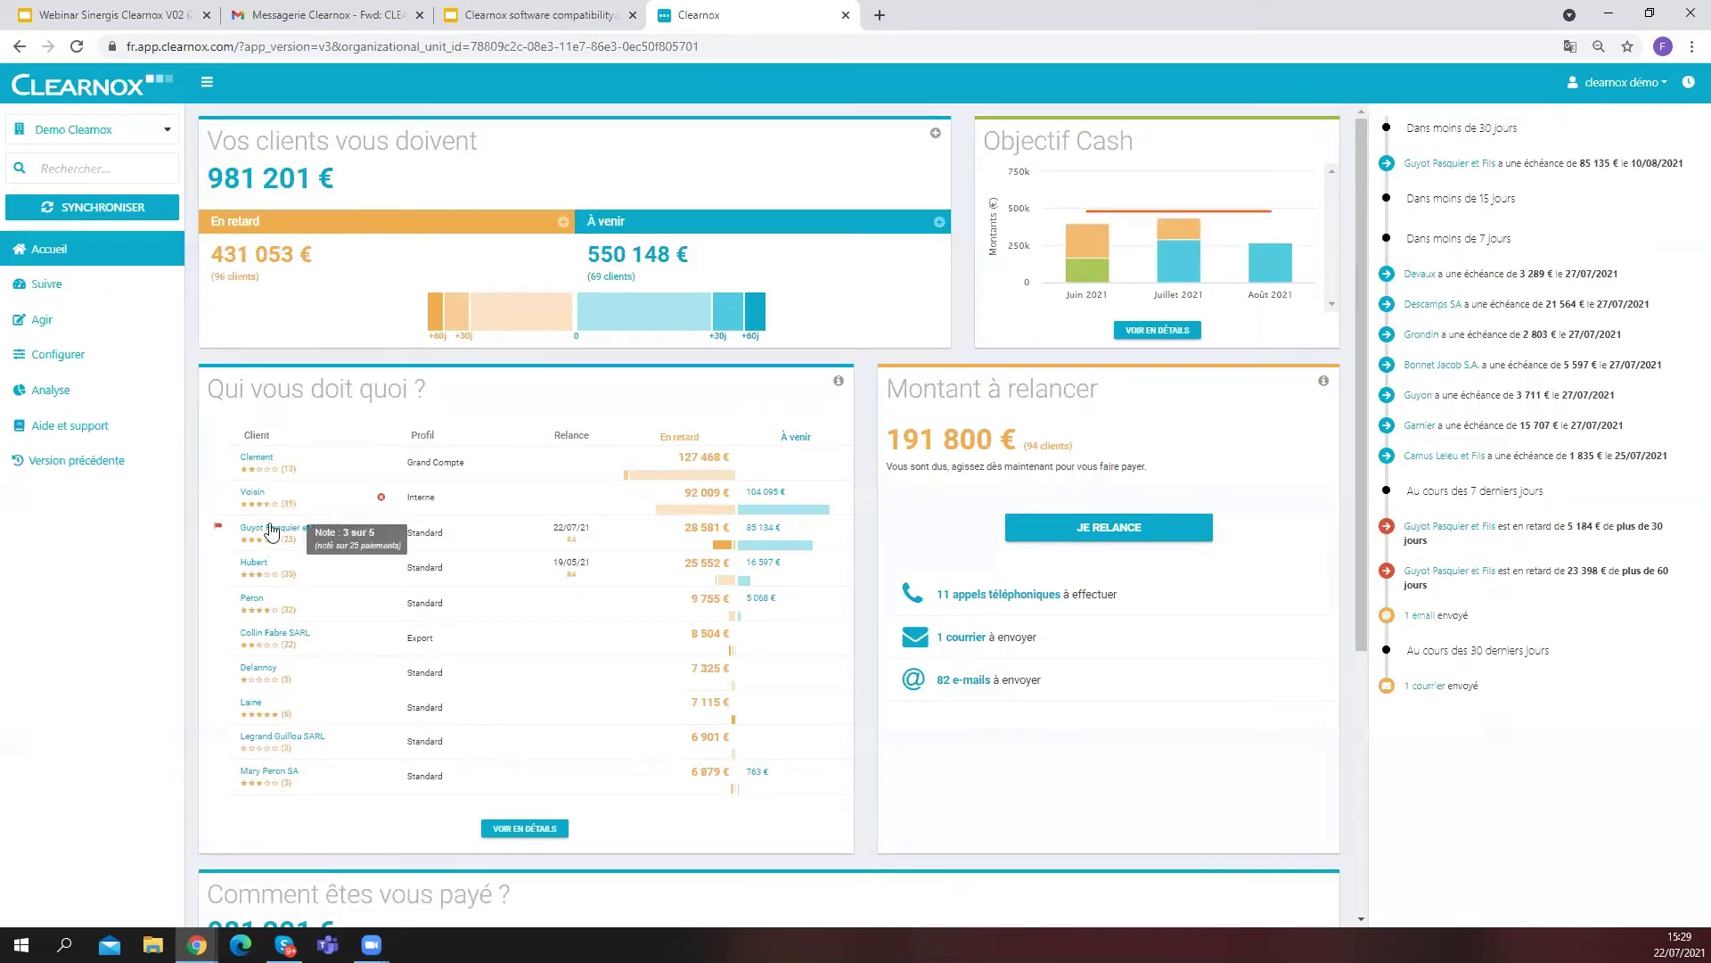
pyautogui.moveTo(219, 533)
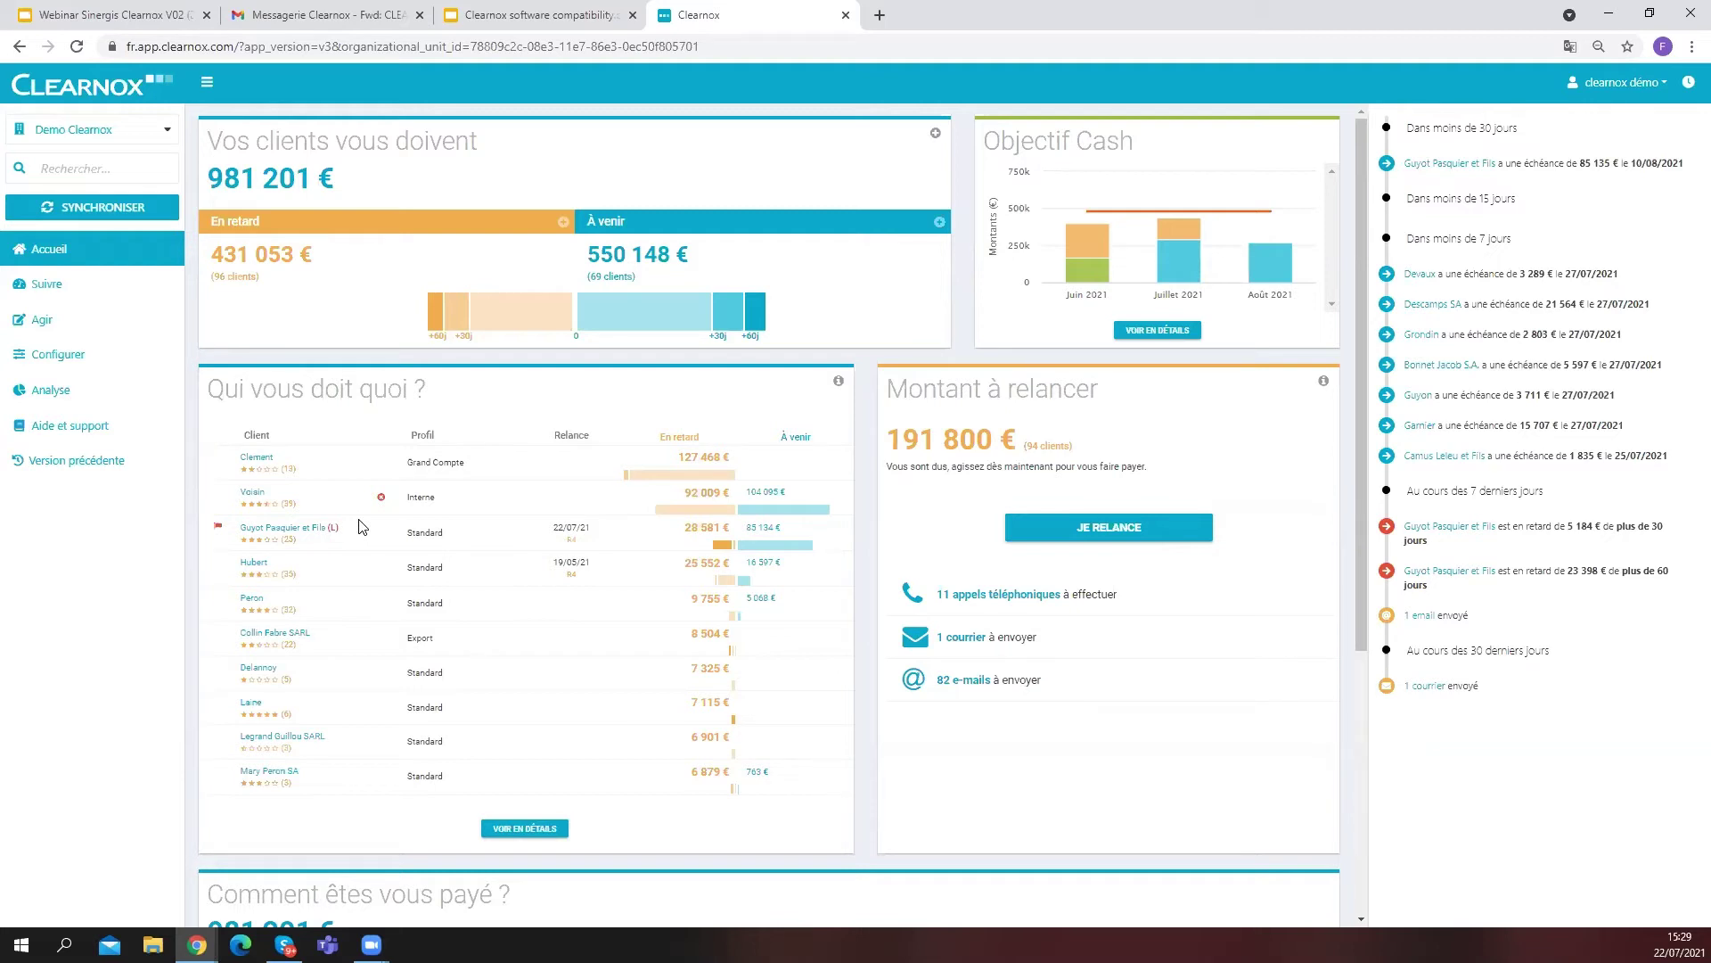
# Reopen the Guyot Pasquier et Fils record and save the client's dispute status (Litige) as Oui
pyautogui.click(271, 528)
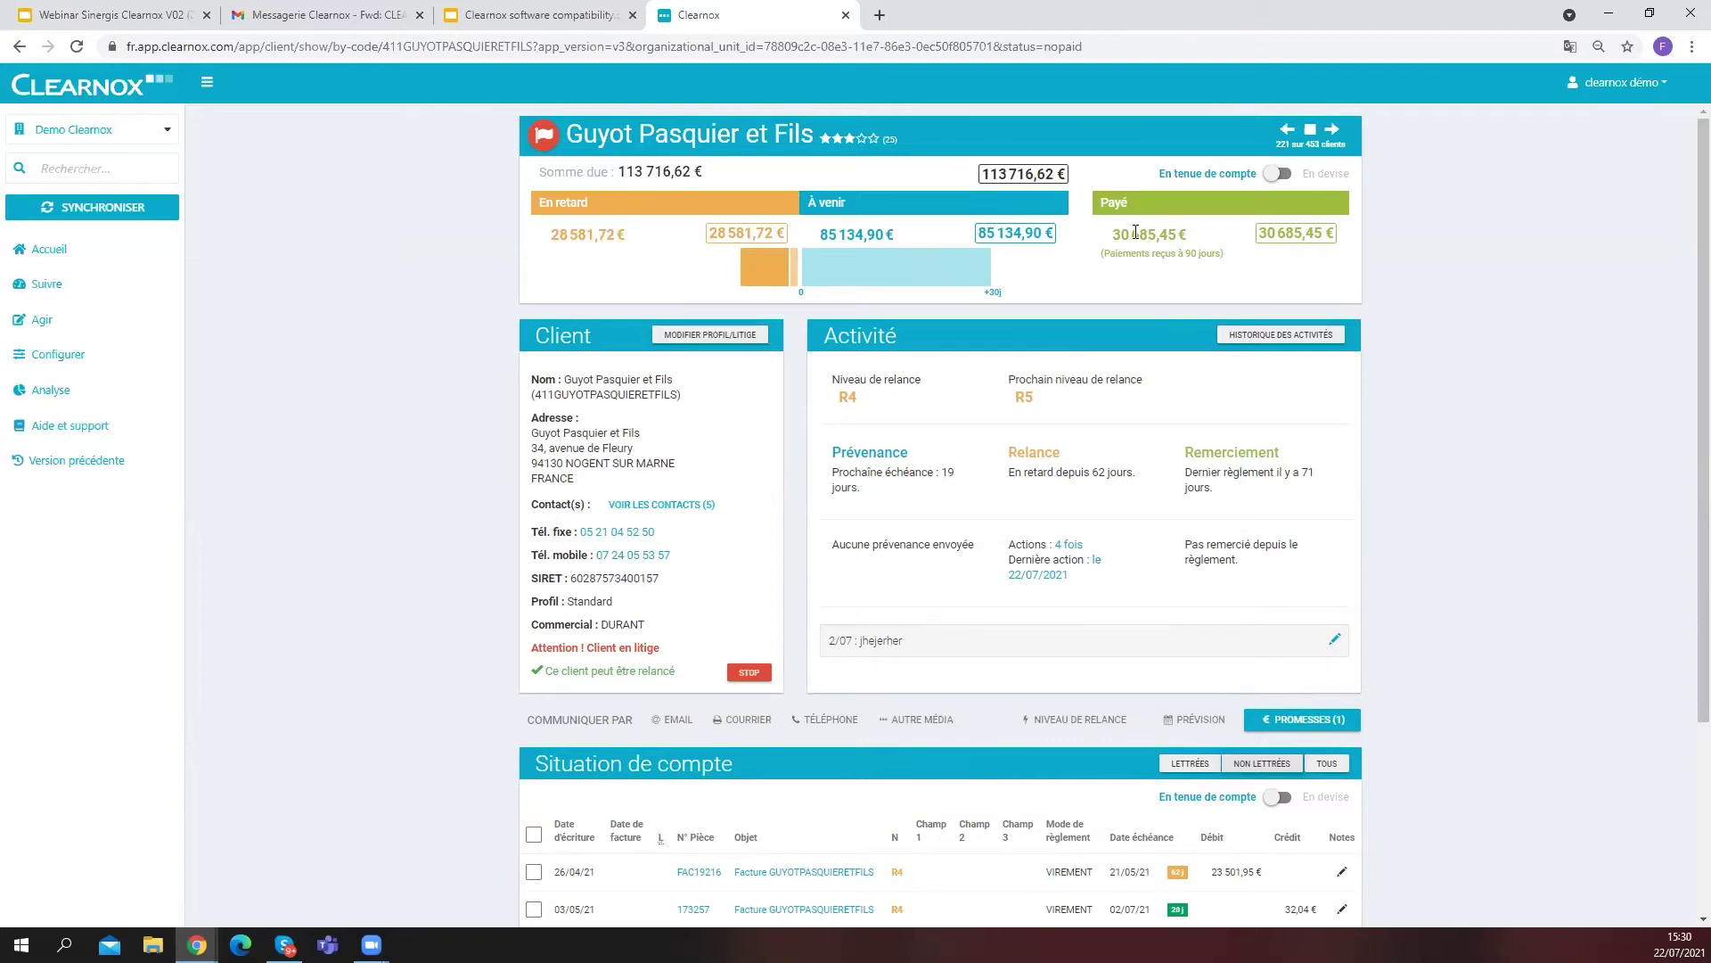
pyautogui.moveTo(758, 250)
pyautogui.scroll(-2, 379, 236)
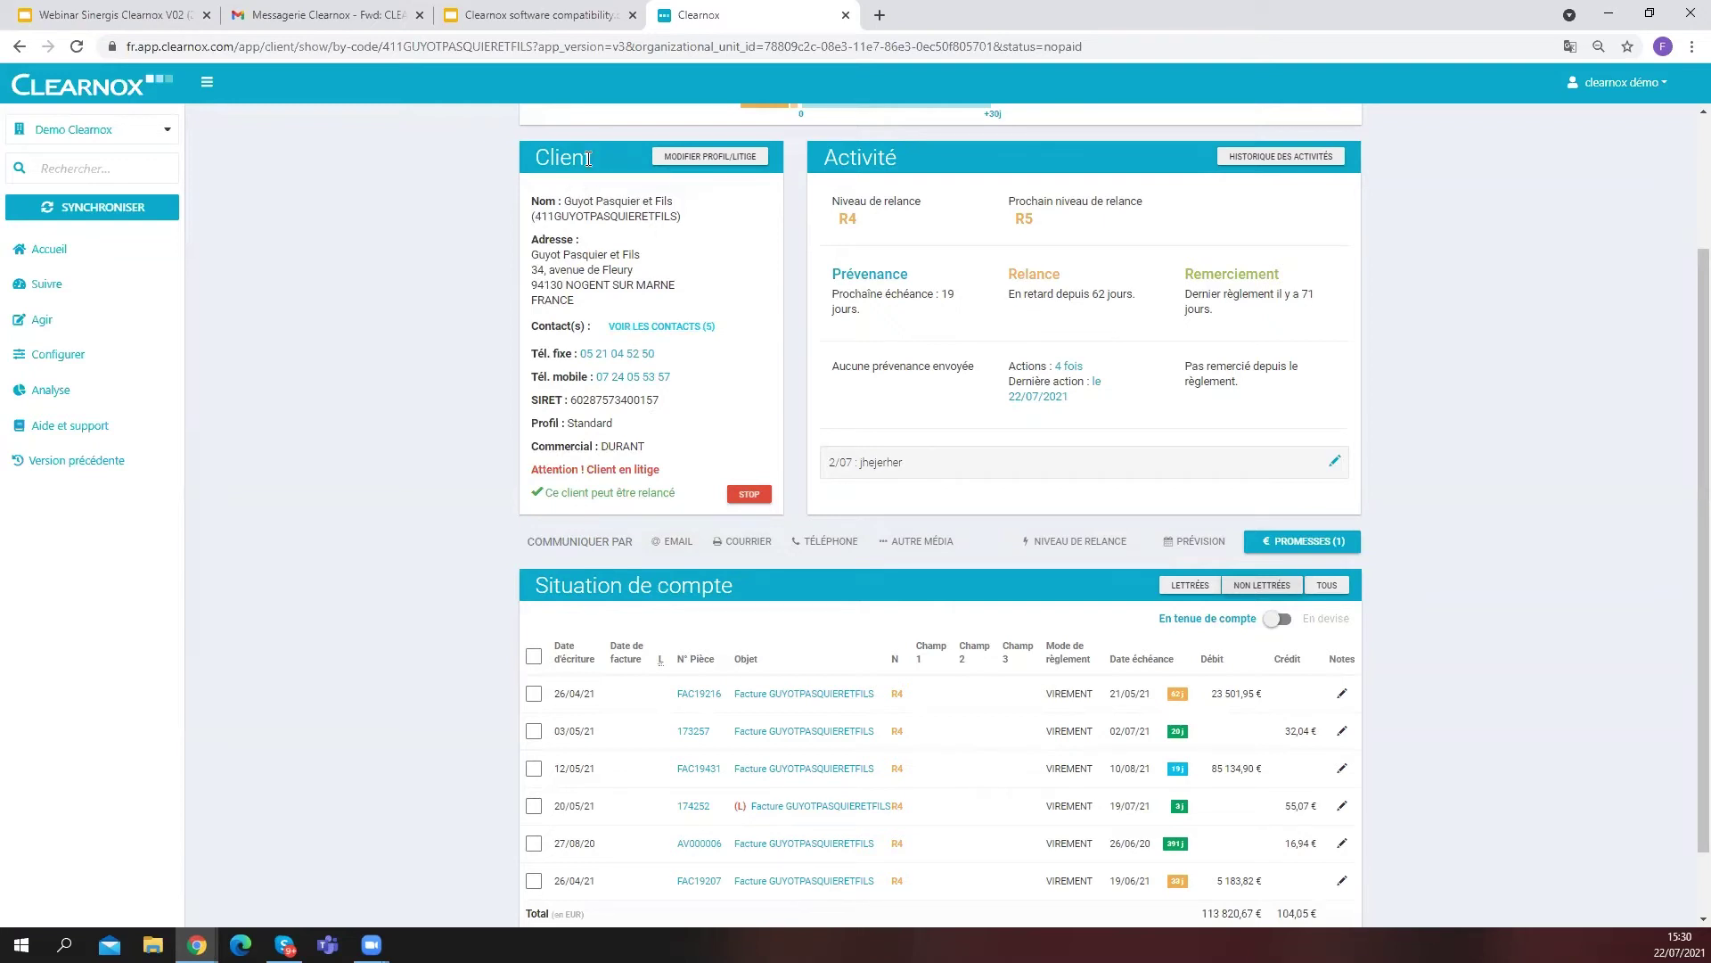
pyautogui.click(675, 162)
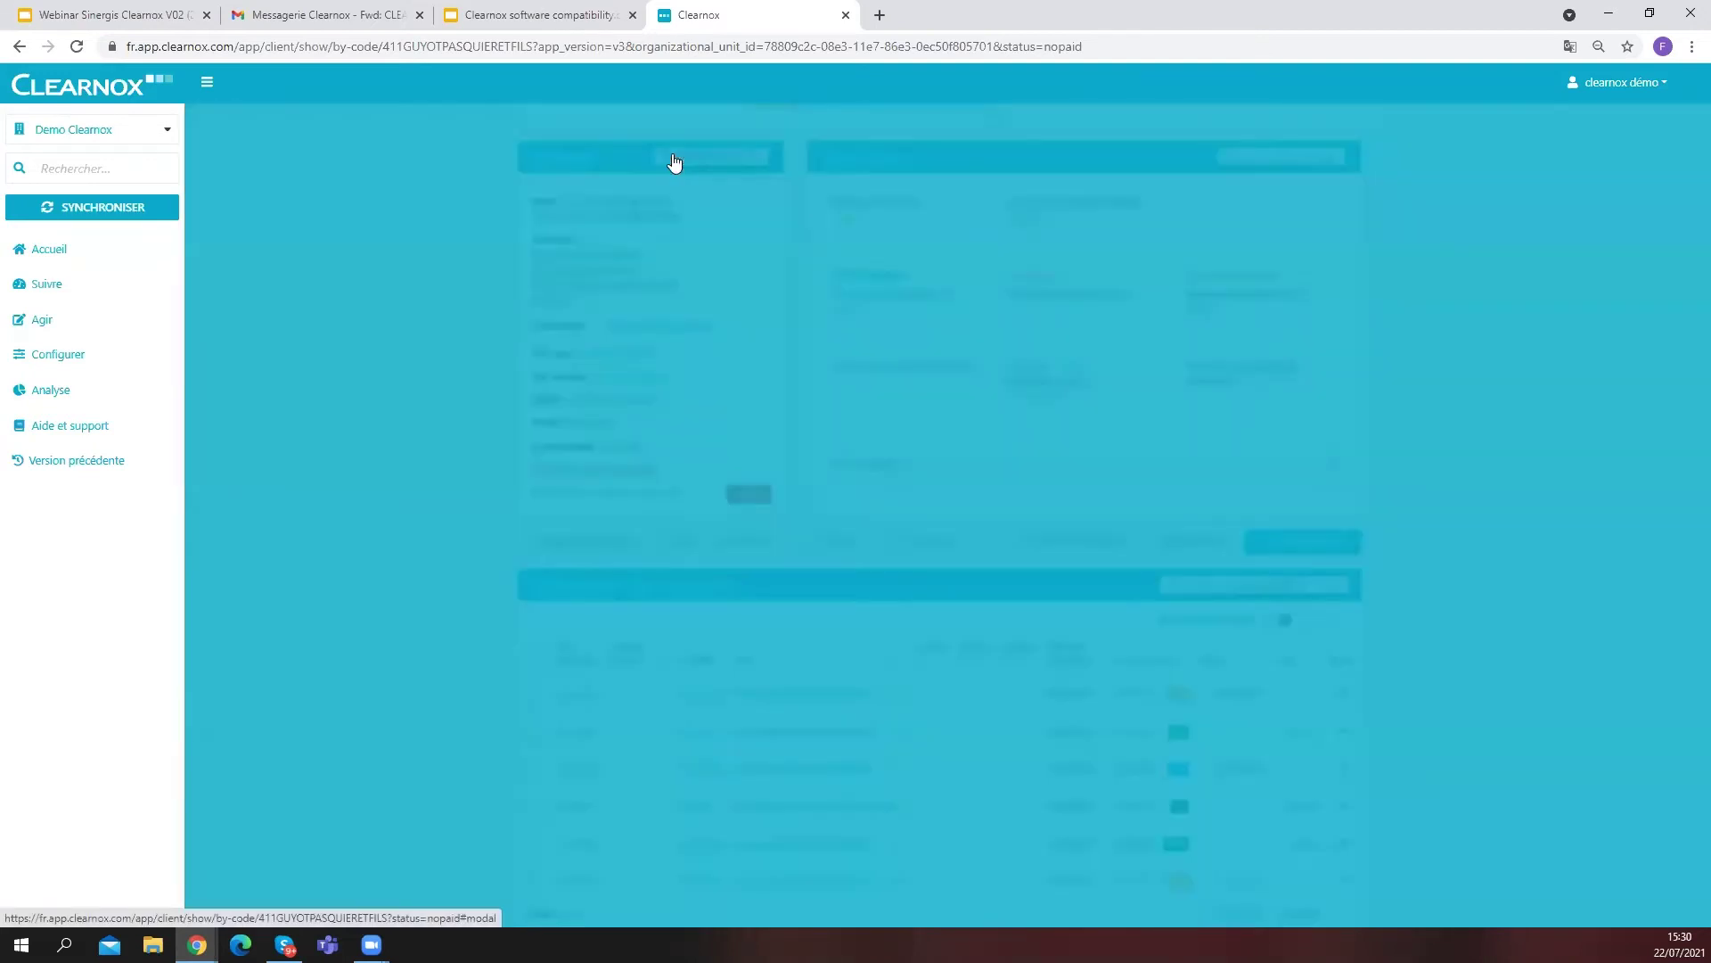
pyautogui.click(914, 293)
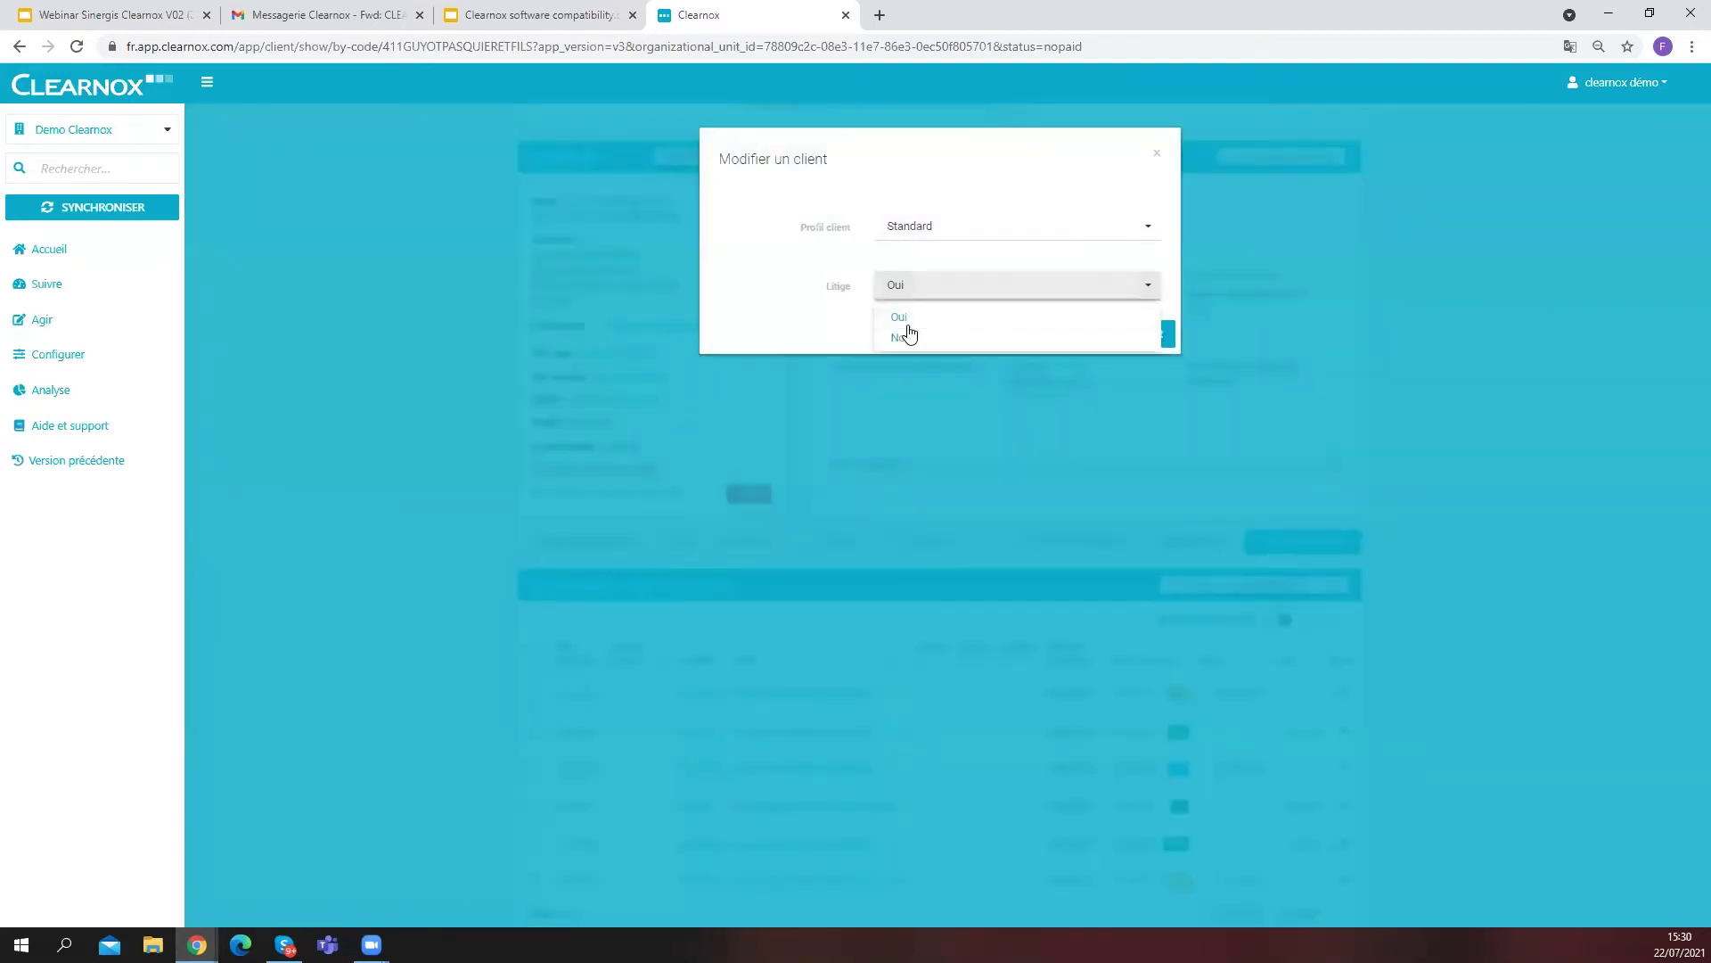
pyautogui.click(910, 326)
pyautogui.click(1106, 333)
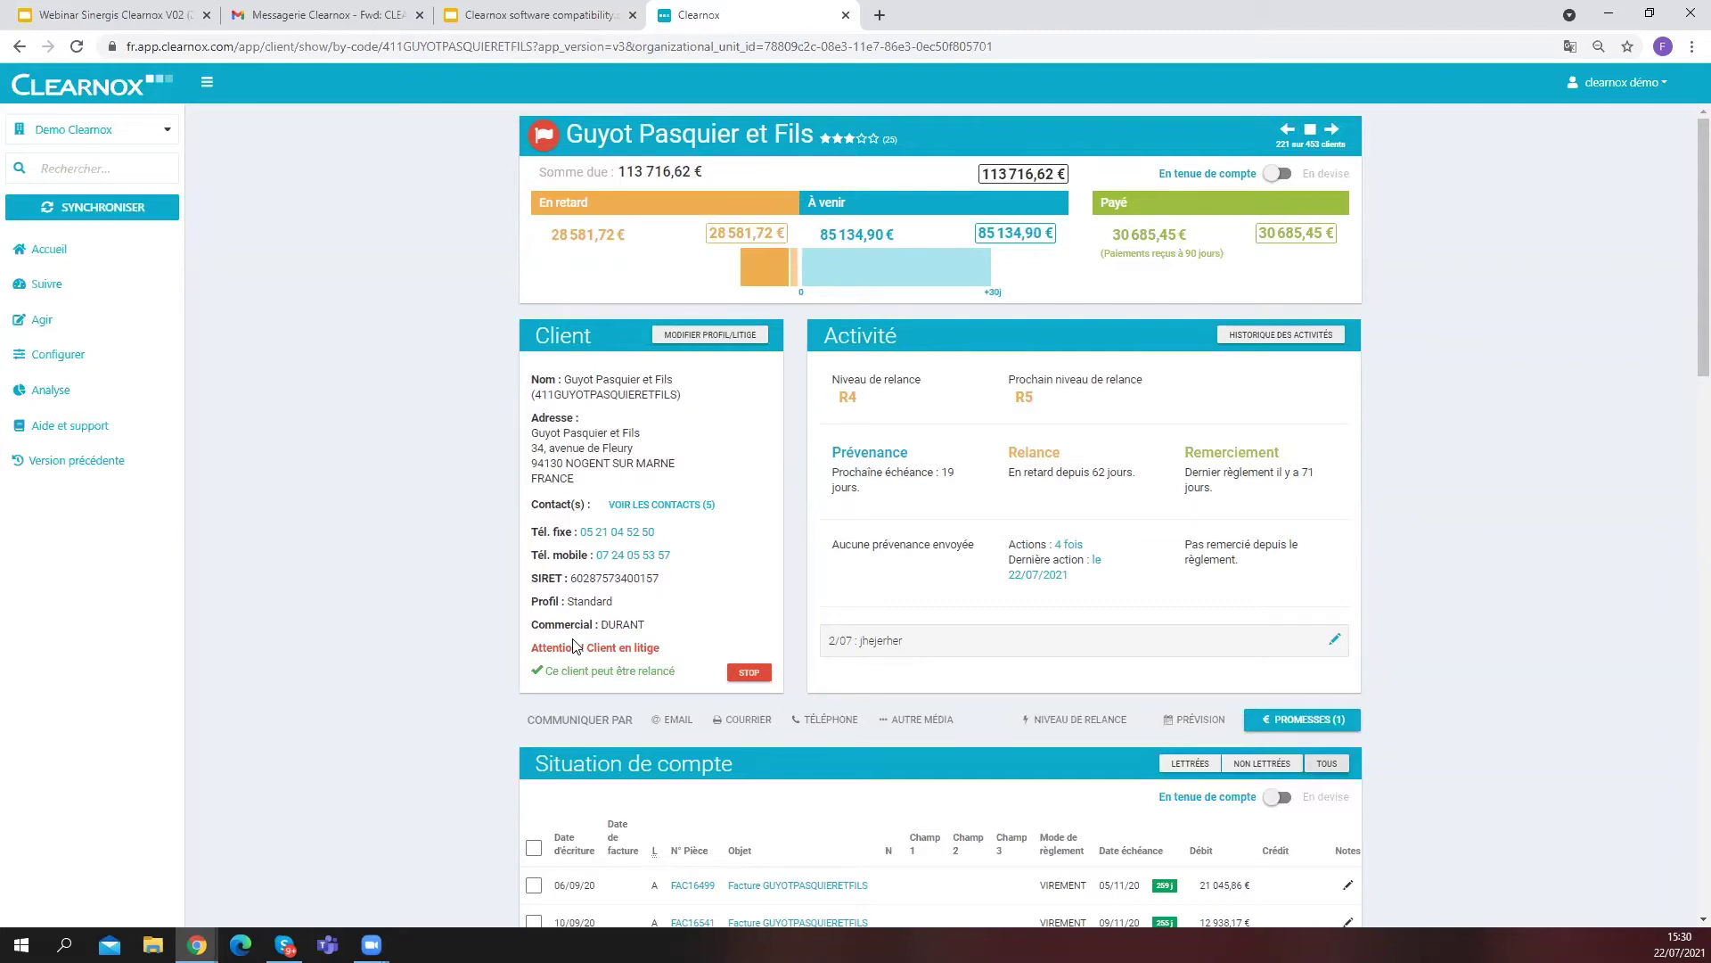
pyautogui.scroll(-1, 592, 619)
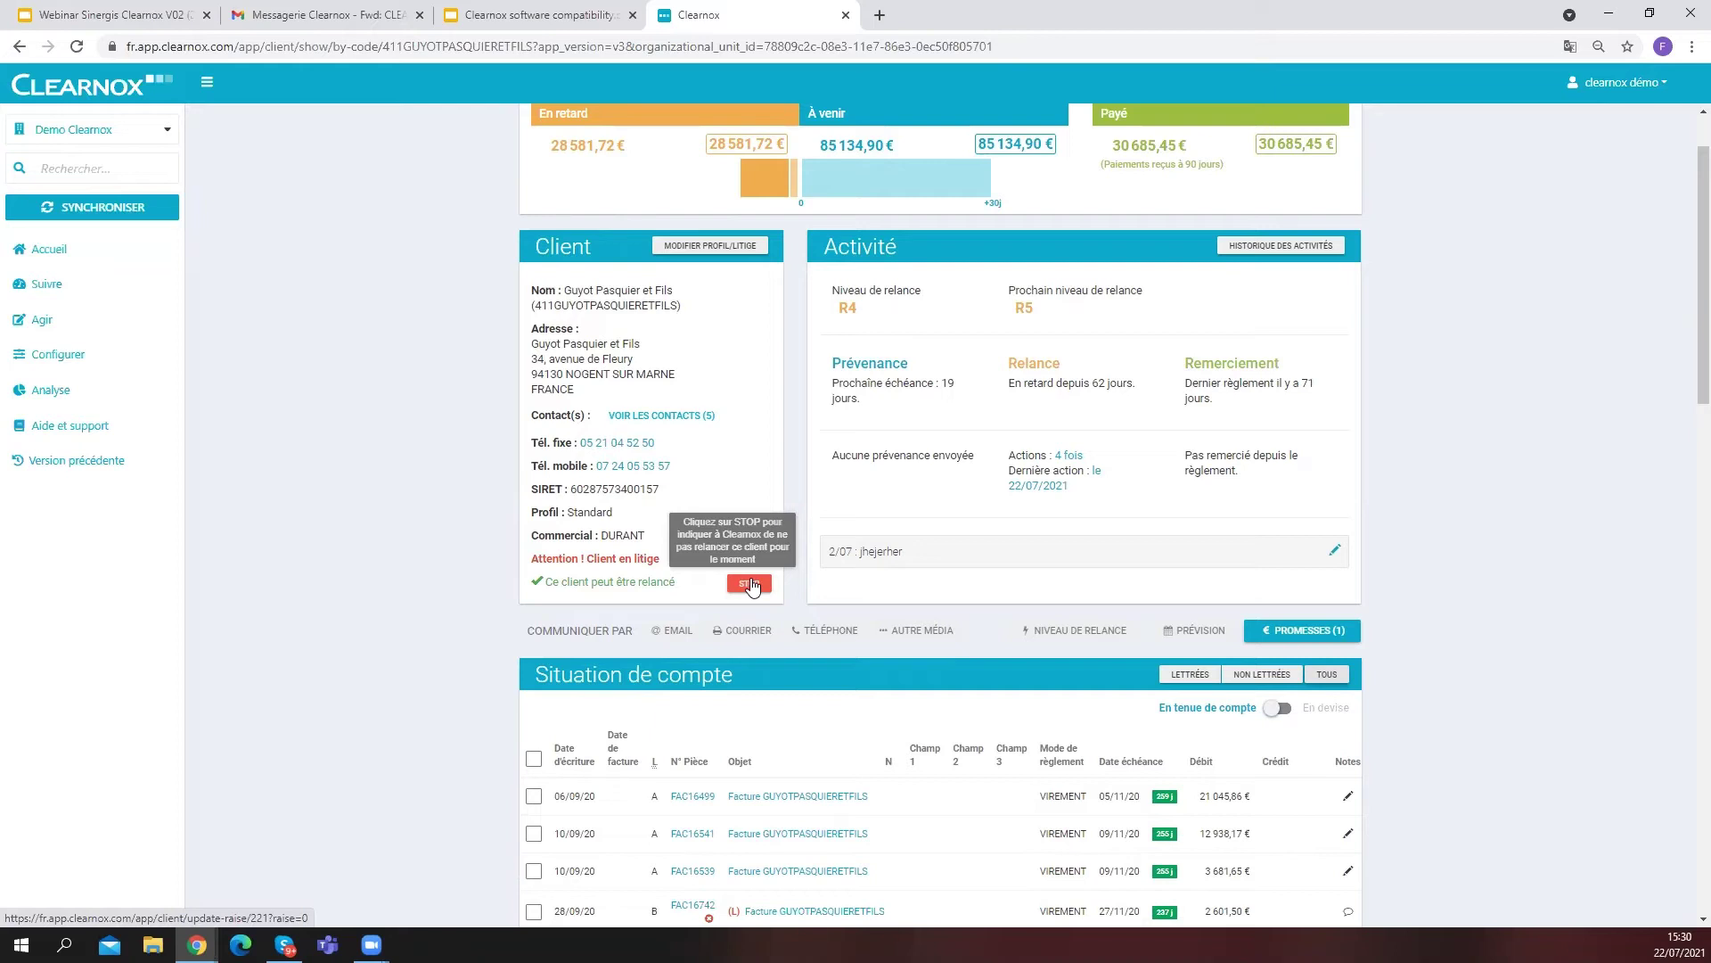
pyautogui.scroll(-3, 749, 585)
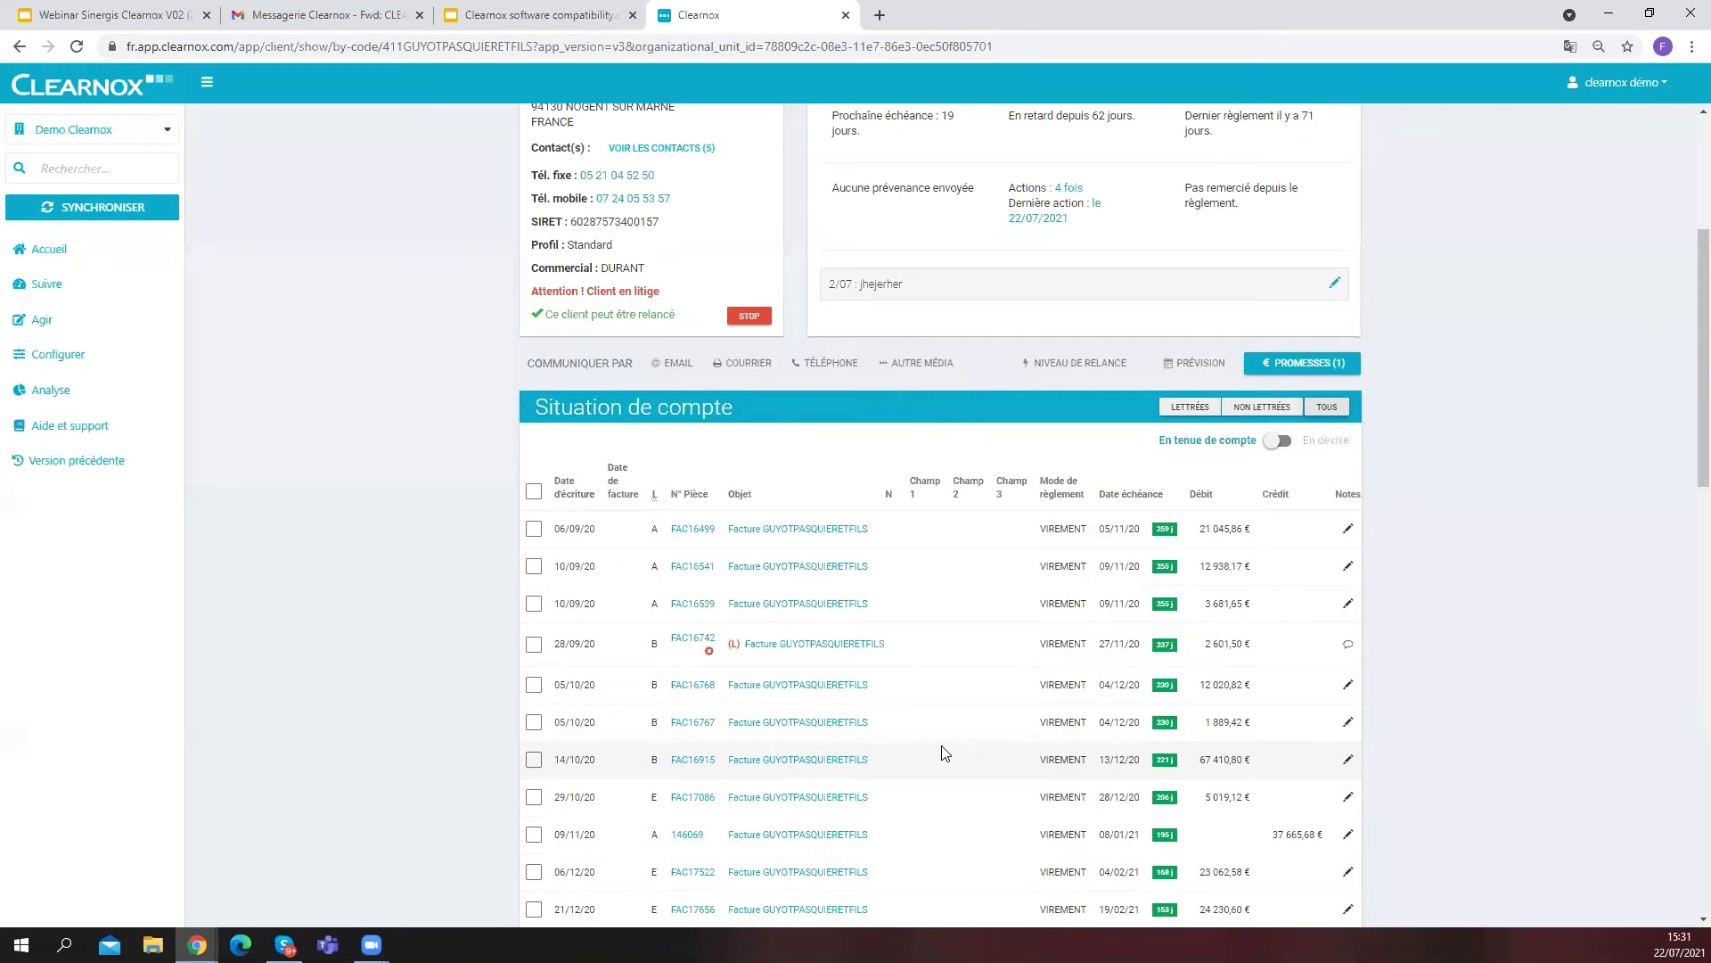
pyautogui.click(757, 568)
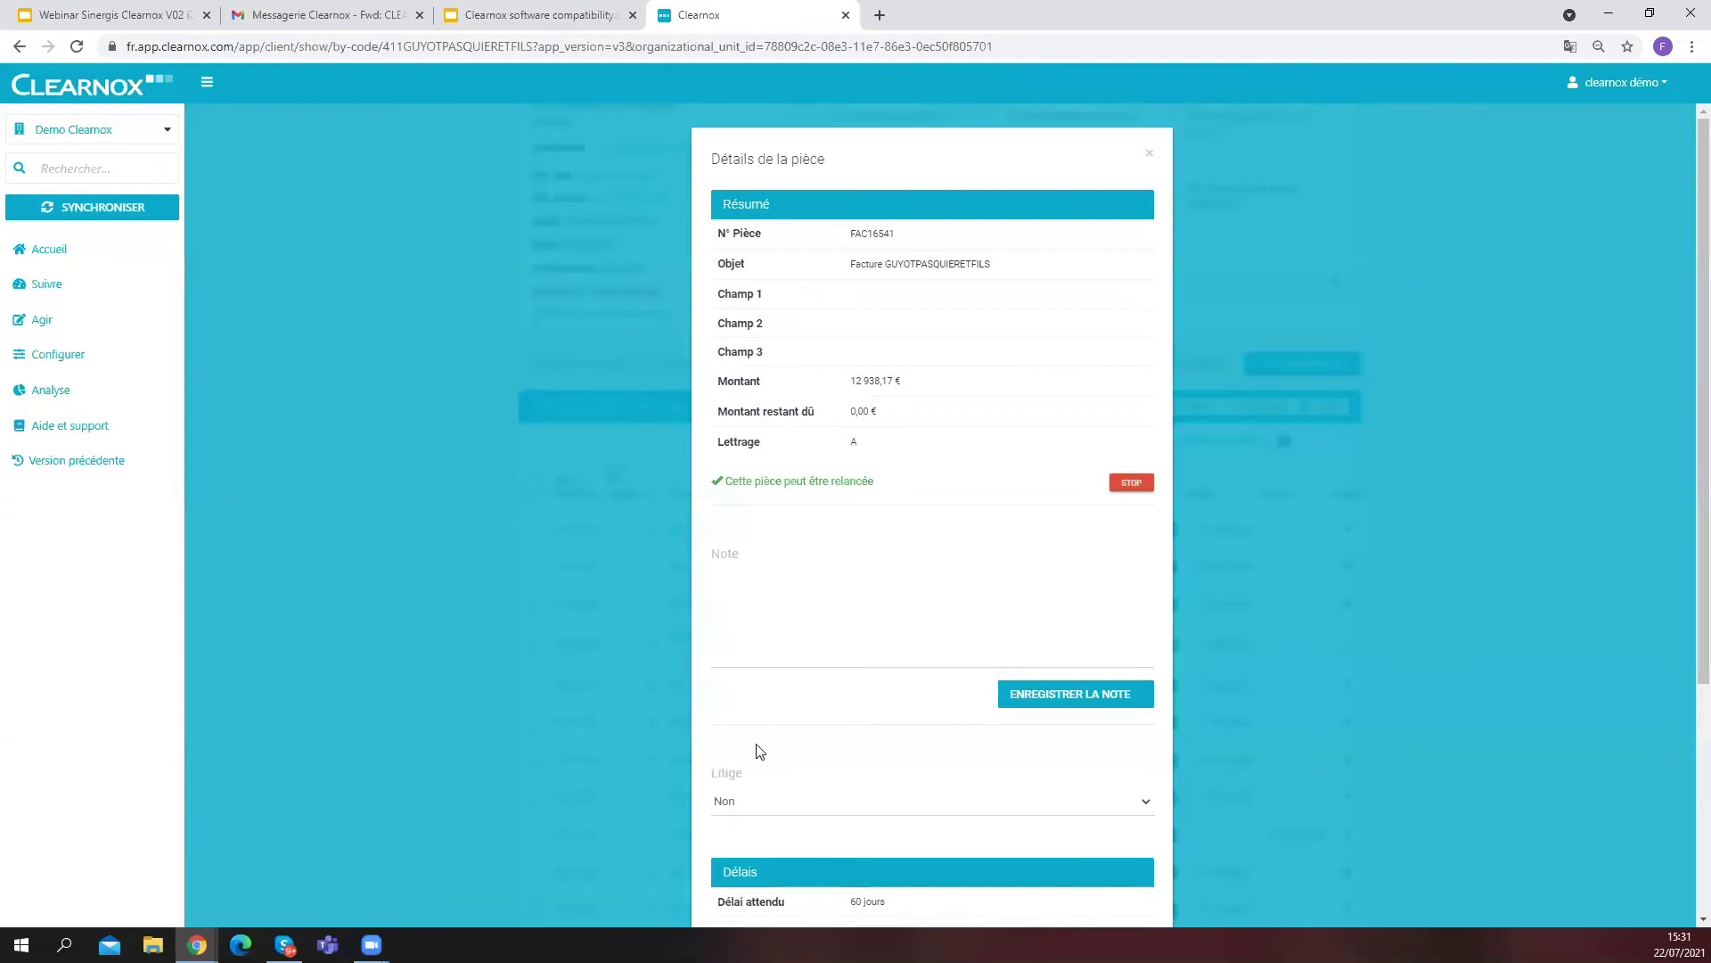
pyautogui.click(759, 801)
pyautogui.click(743, 828)
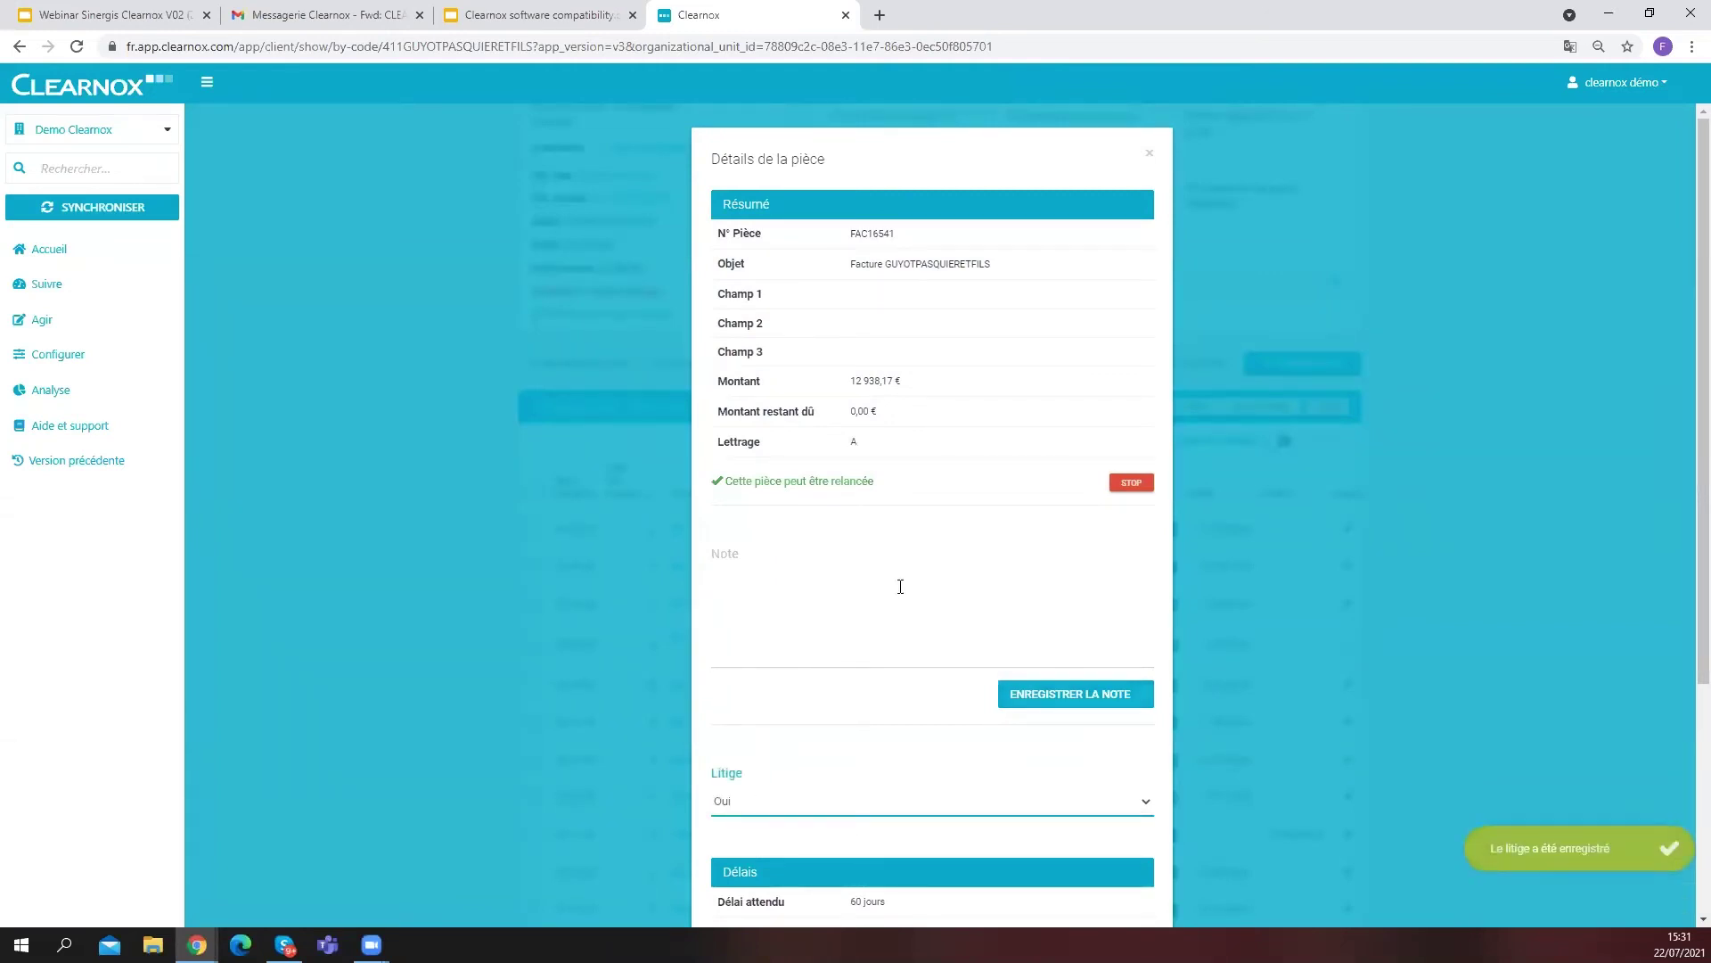
# Save the note "fffffgfgg" on invoice FAC16541 and close its details
pyautogui.click(757, 580)
pyautogui.write('fffffgfgg')
pyautogui.click(1073, 695)
pyautogui.scroll(-4, 1082, 740)
pyautogui.click(1124, 883)
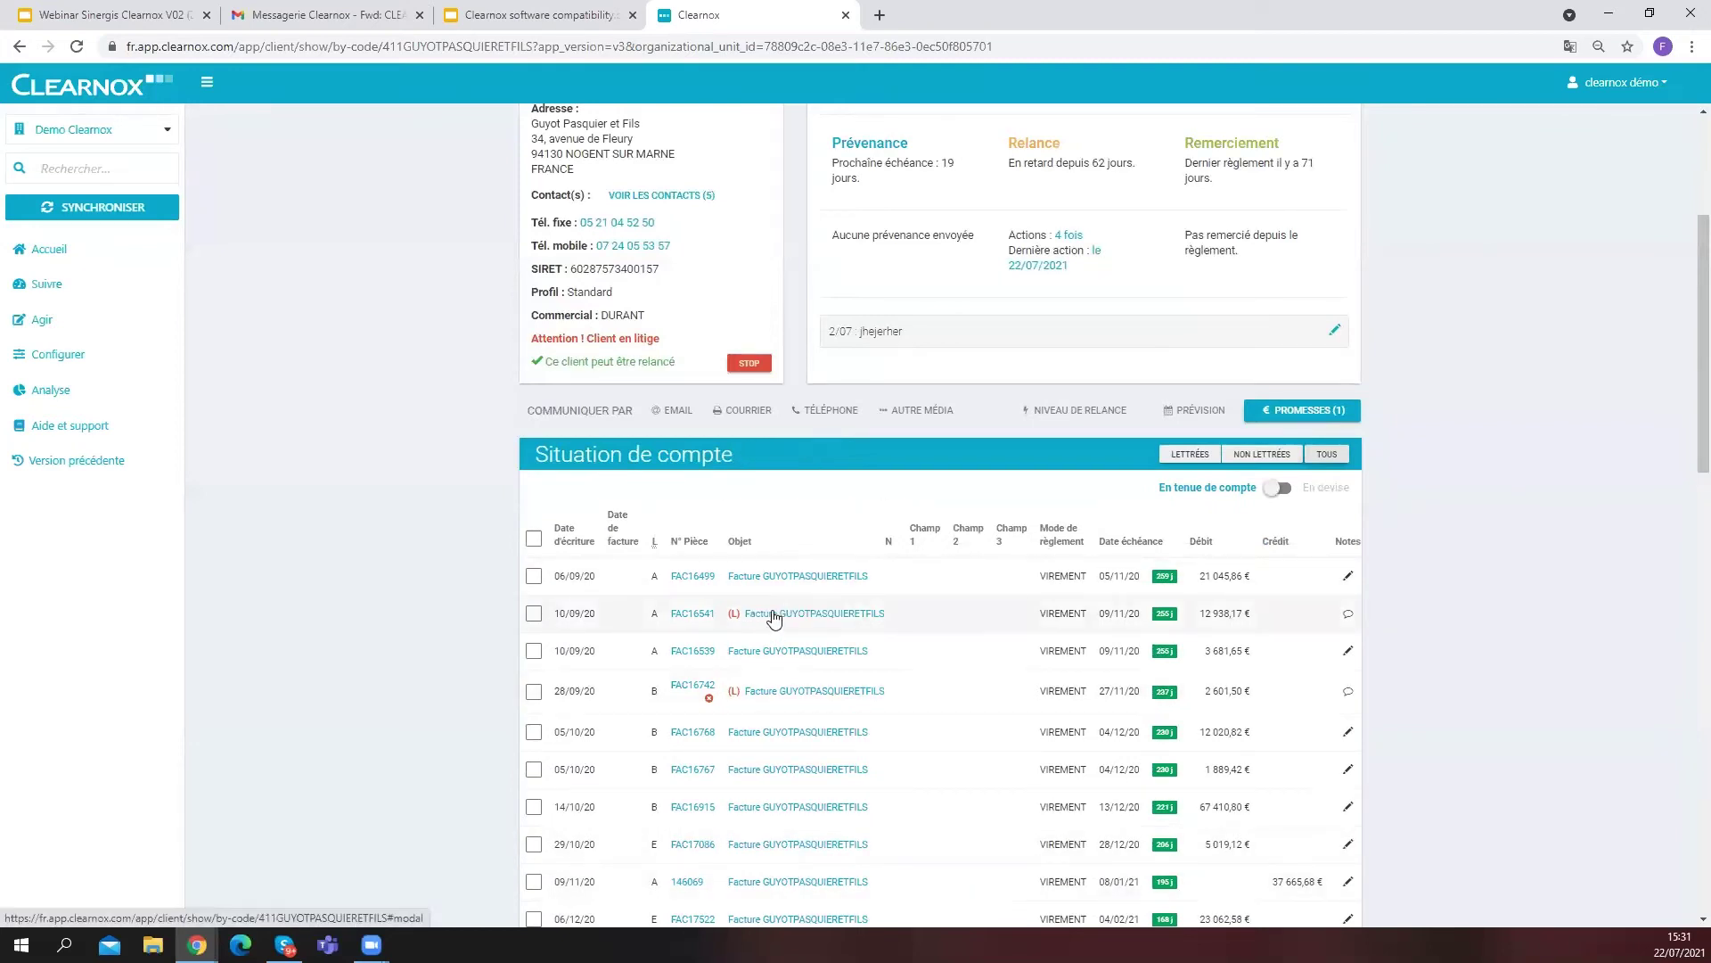
pyautogui.moveTo(734, 615)
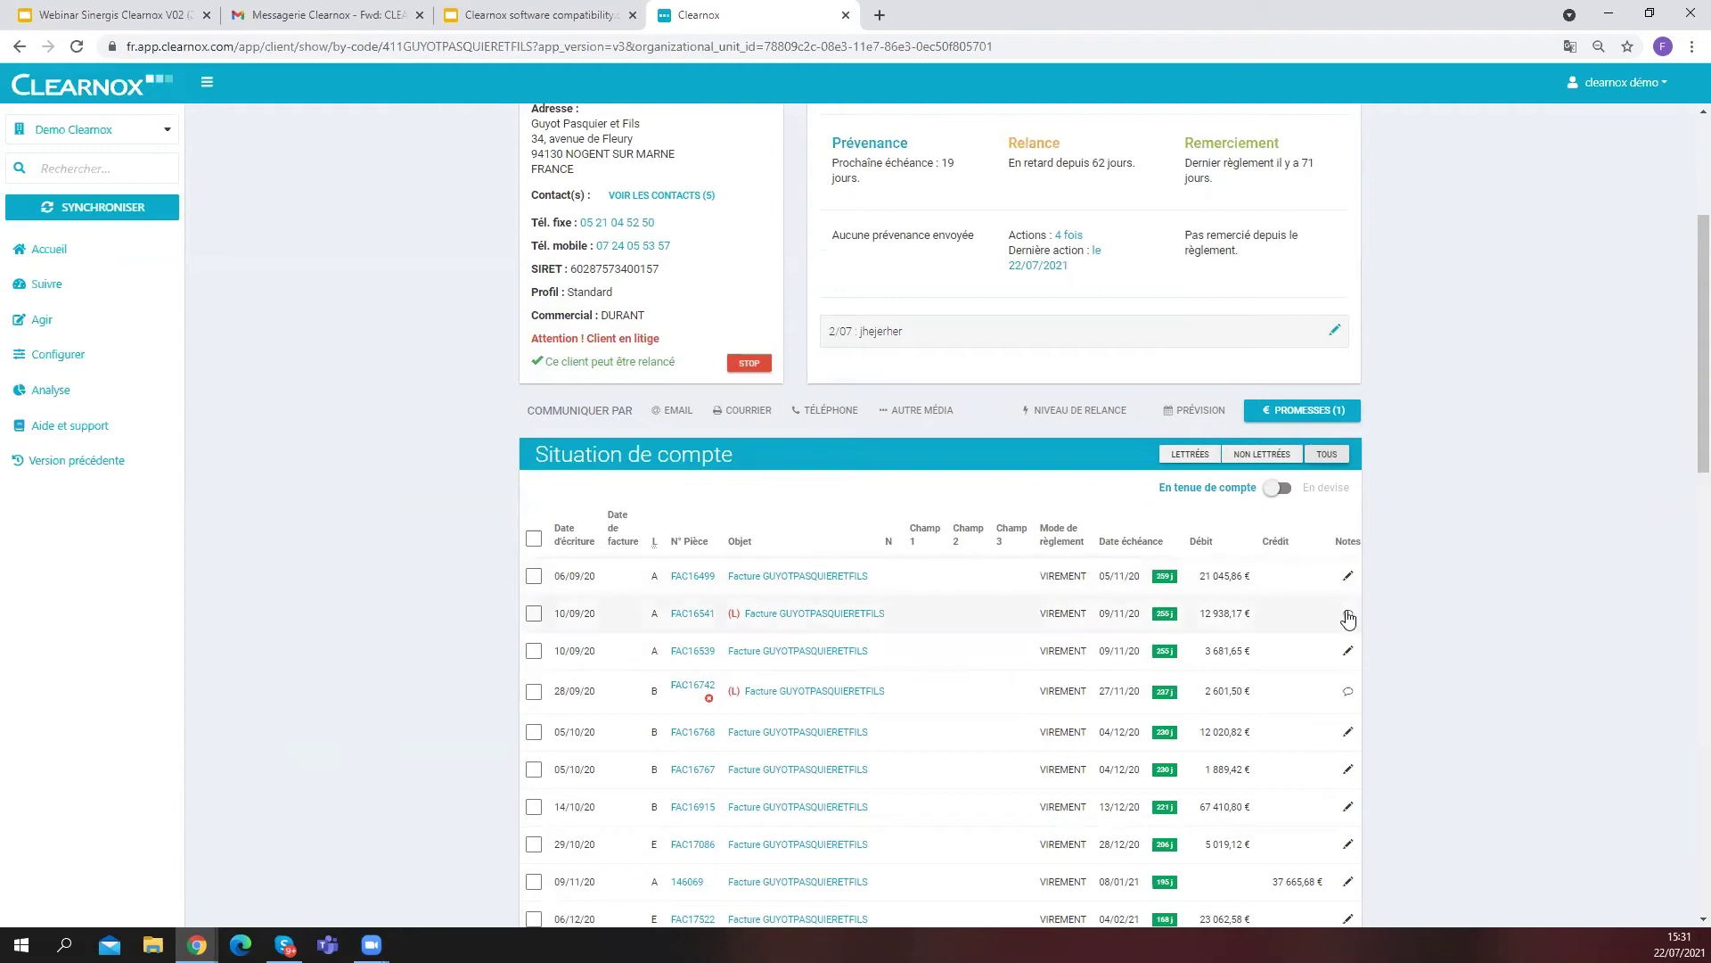
pyautogui.moveTo(1350, 615)
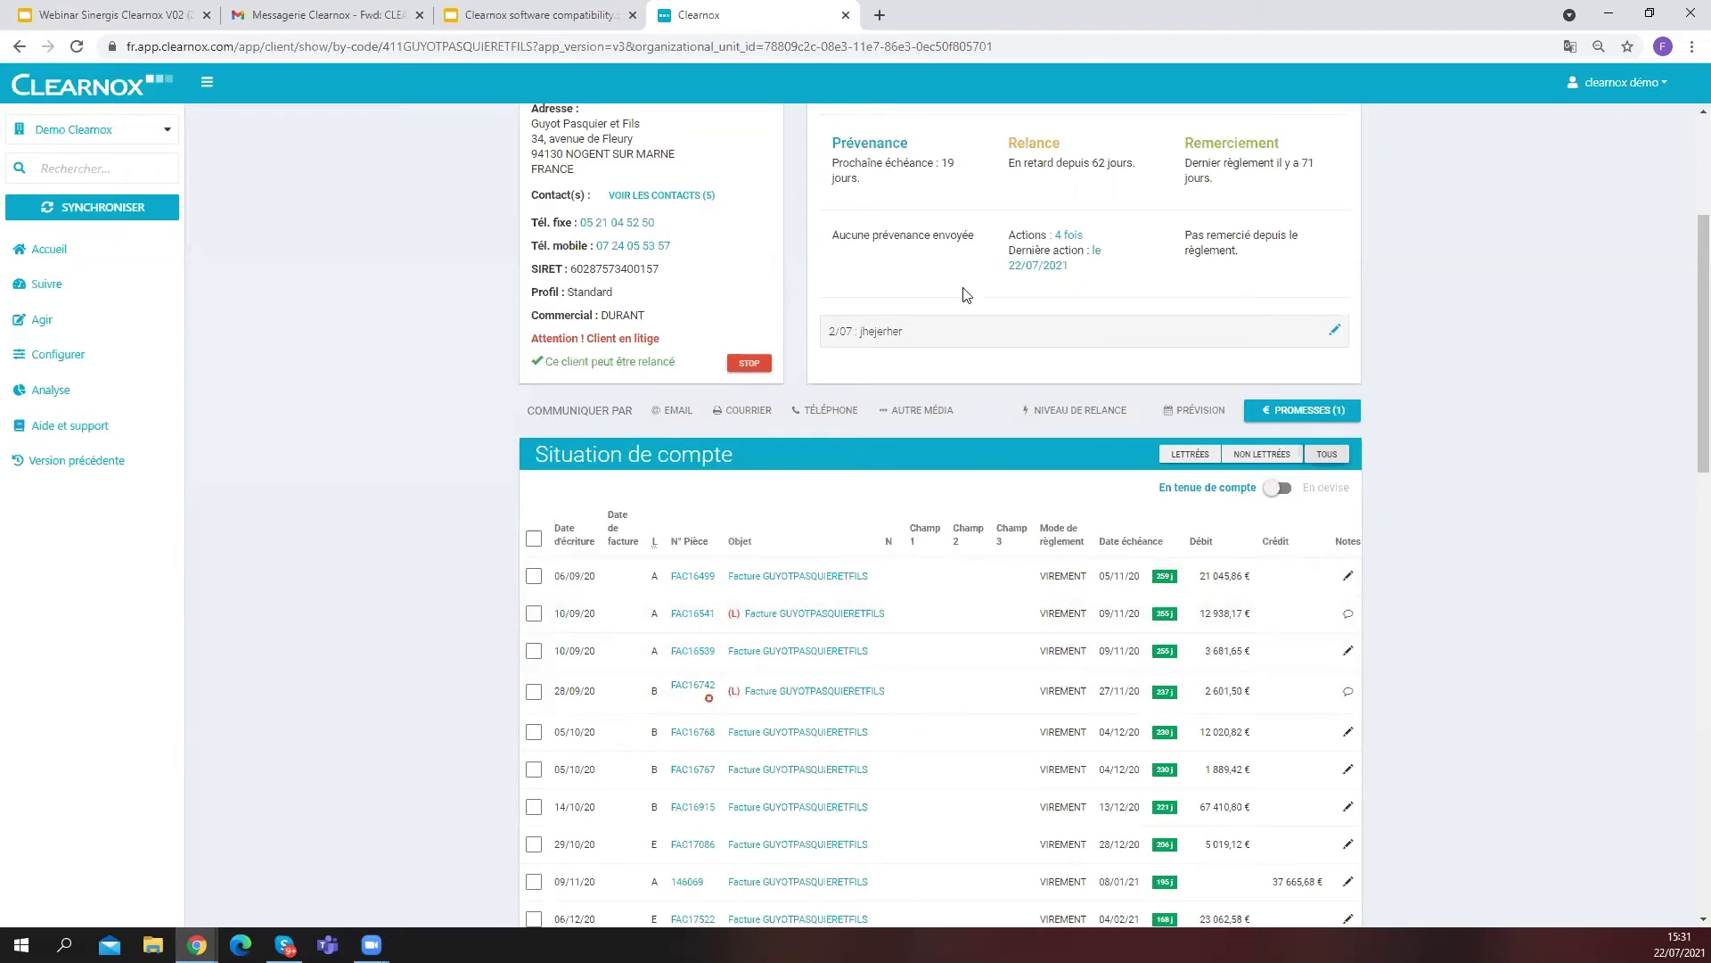
# Select all entries in the account statement and open an email reminder for them, checking the form through to its attachment and scenario options
pyautogui.click(533, 537)
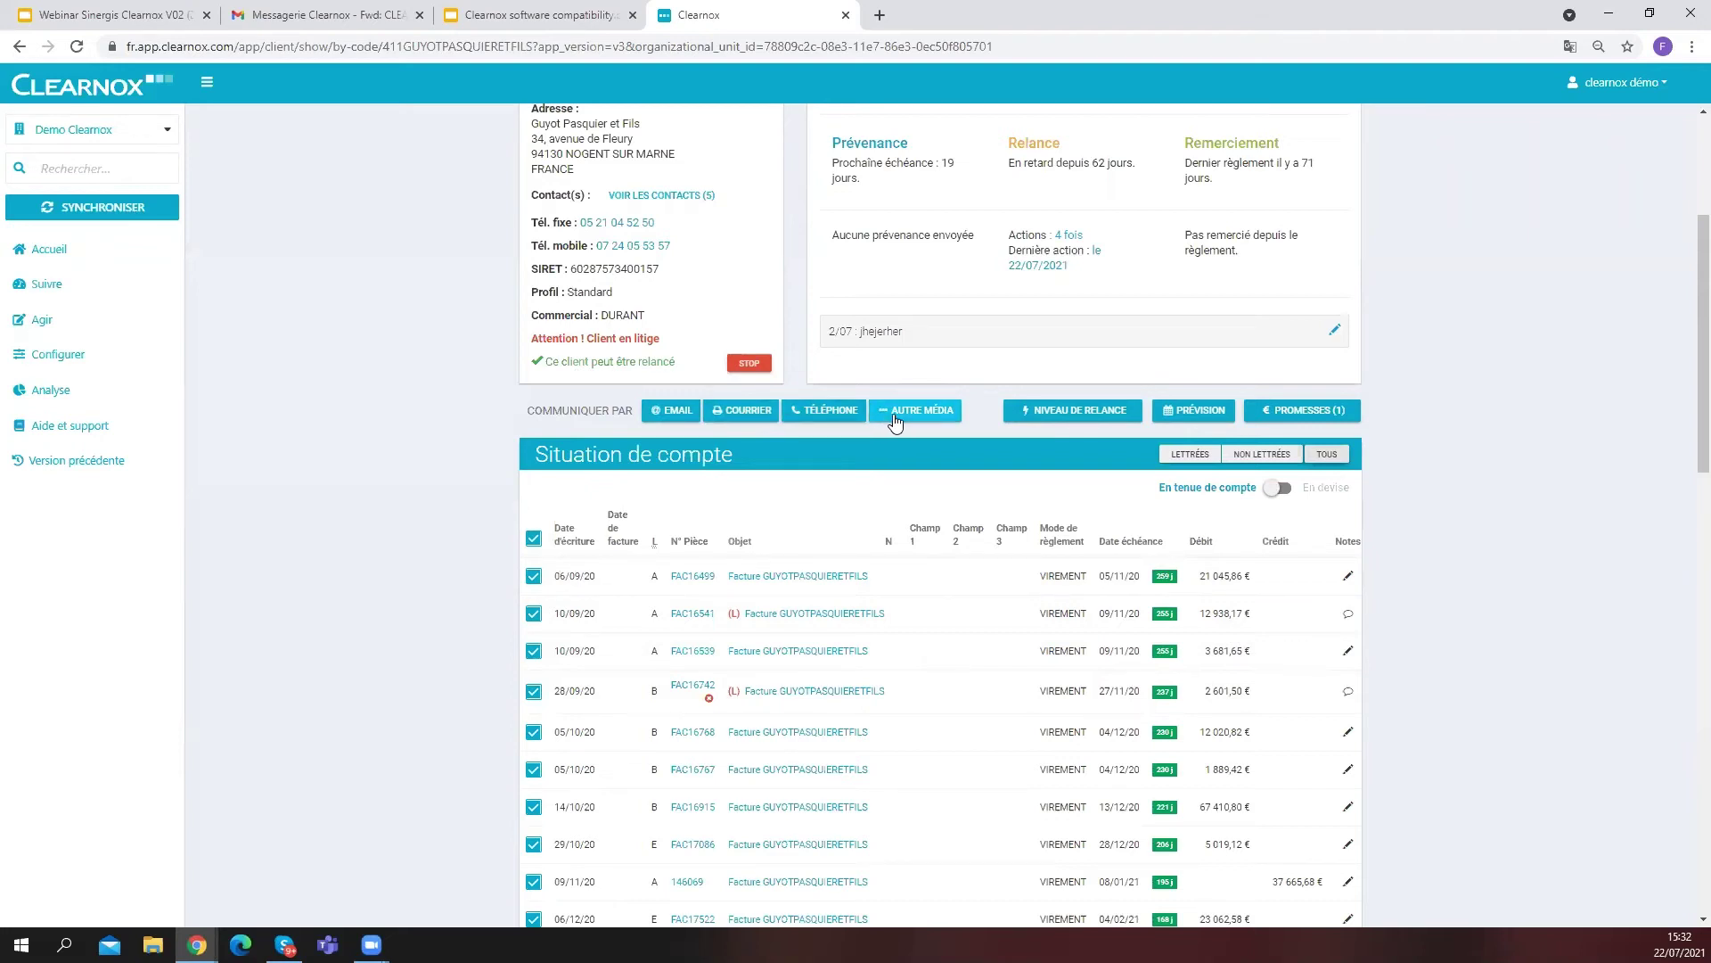
pyautogui.click(670, 413)
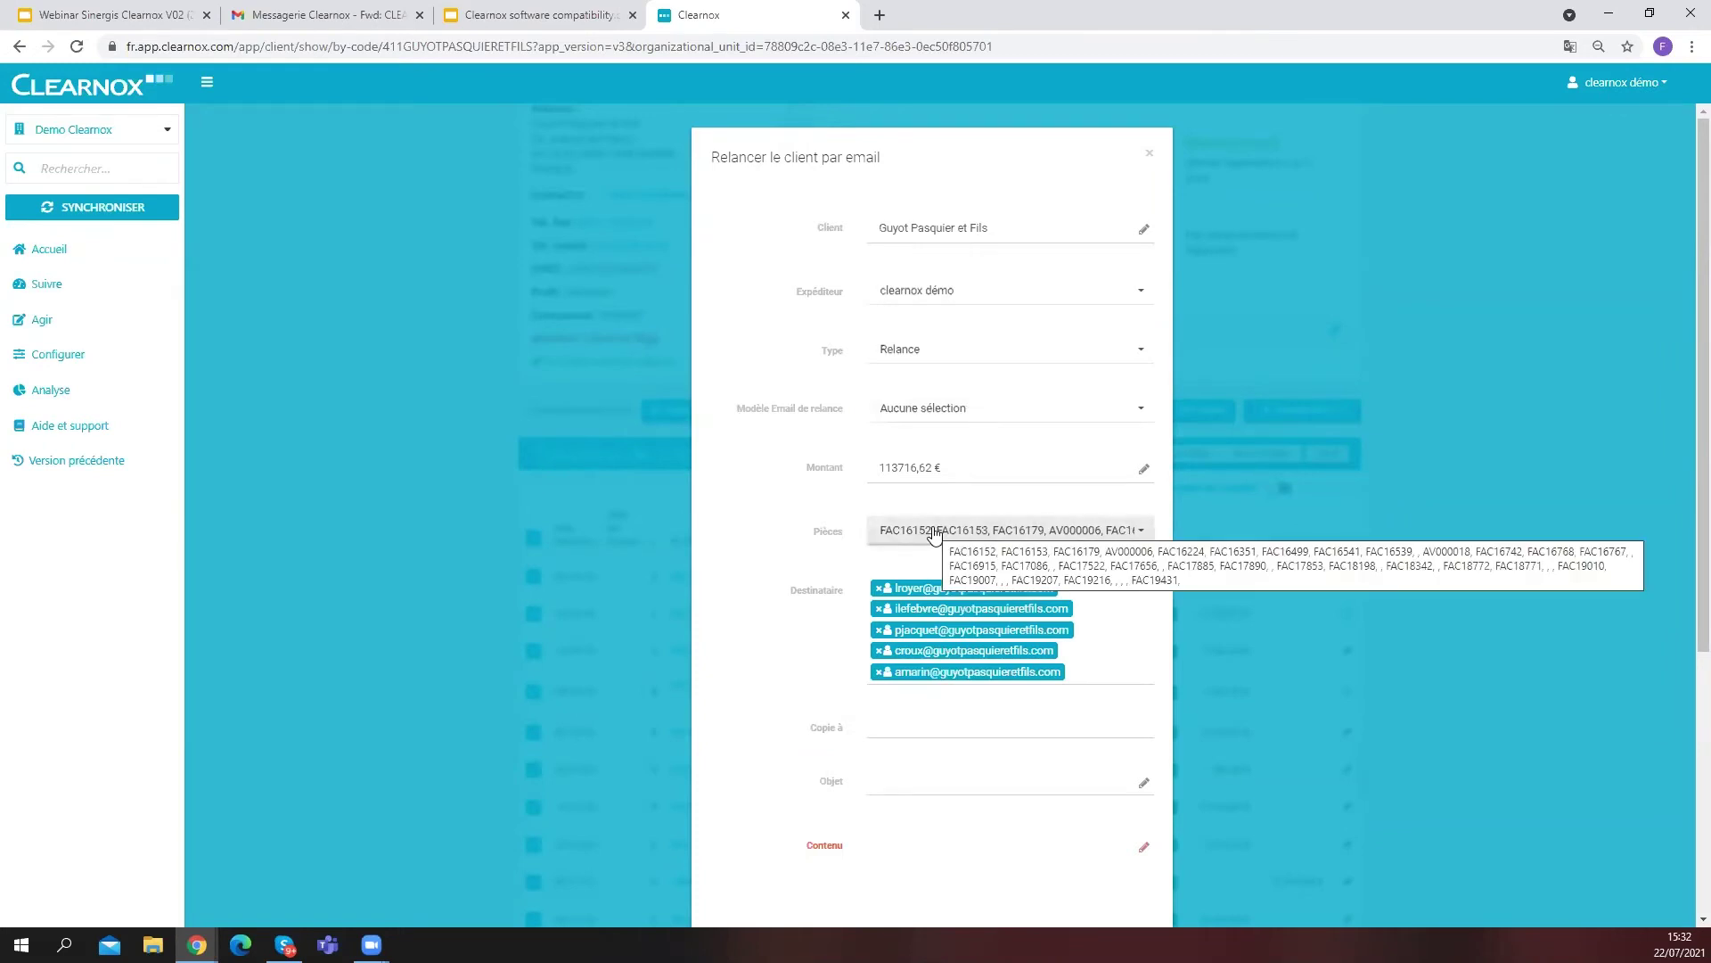
pyautogui.scroll(-2, 963, 491)
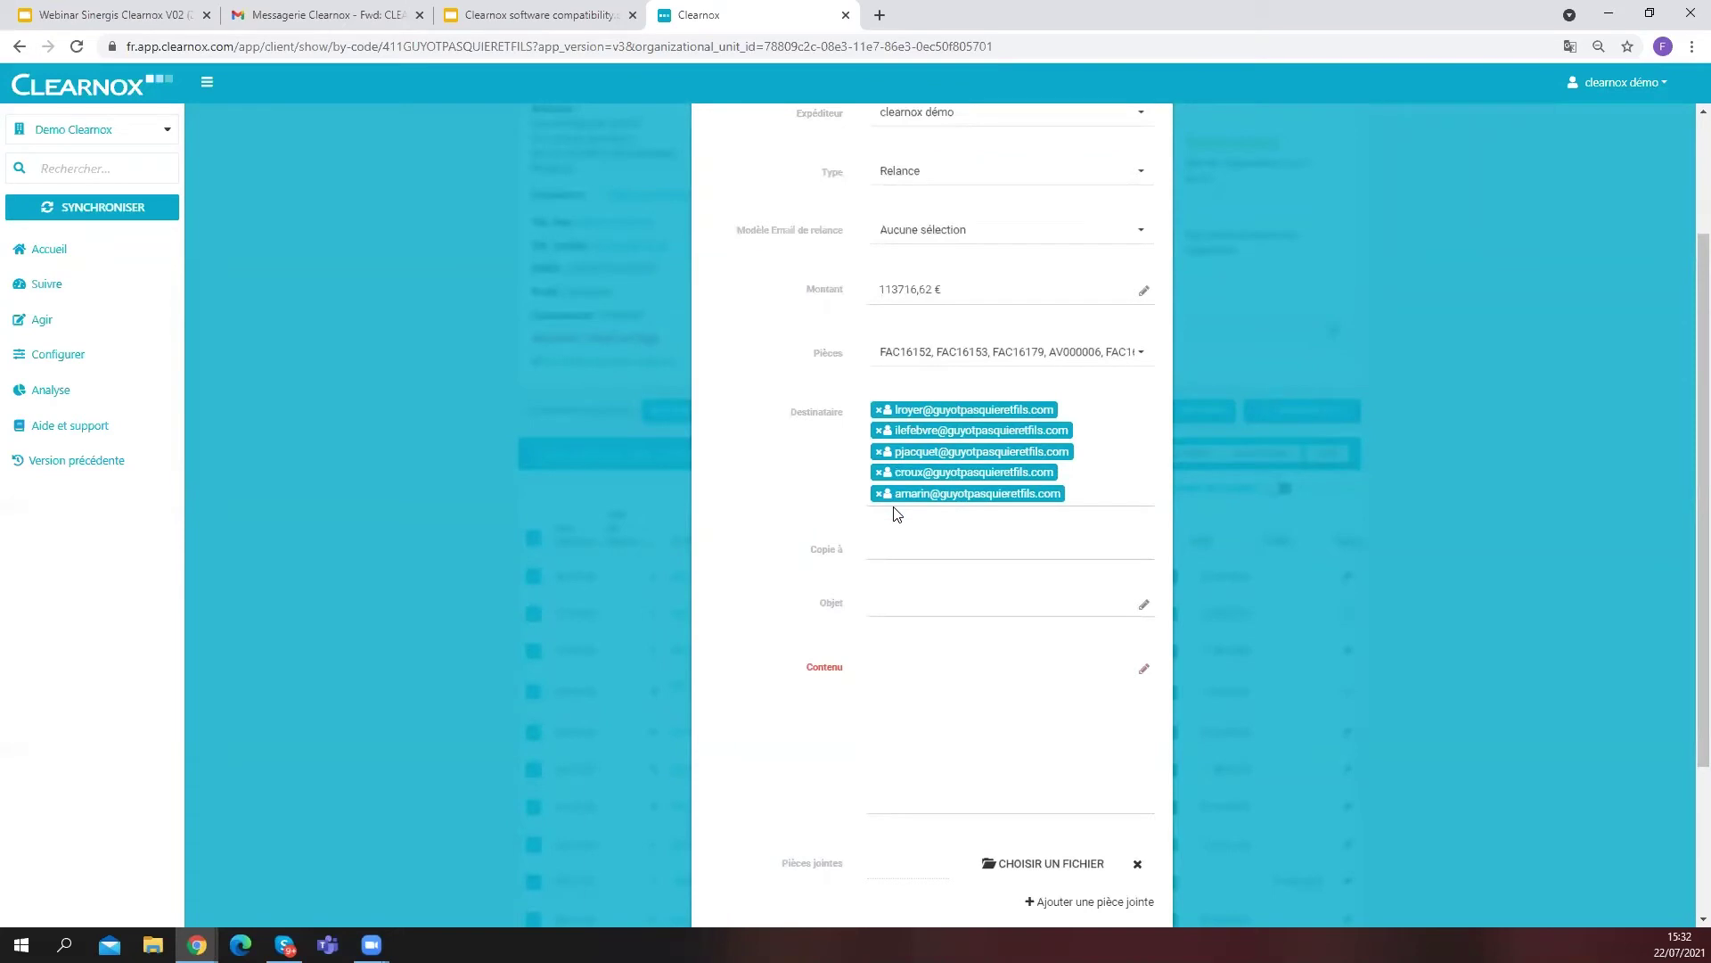
pyautogui.scroll(-2, 900, 488)
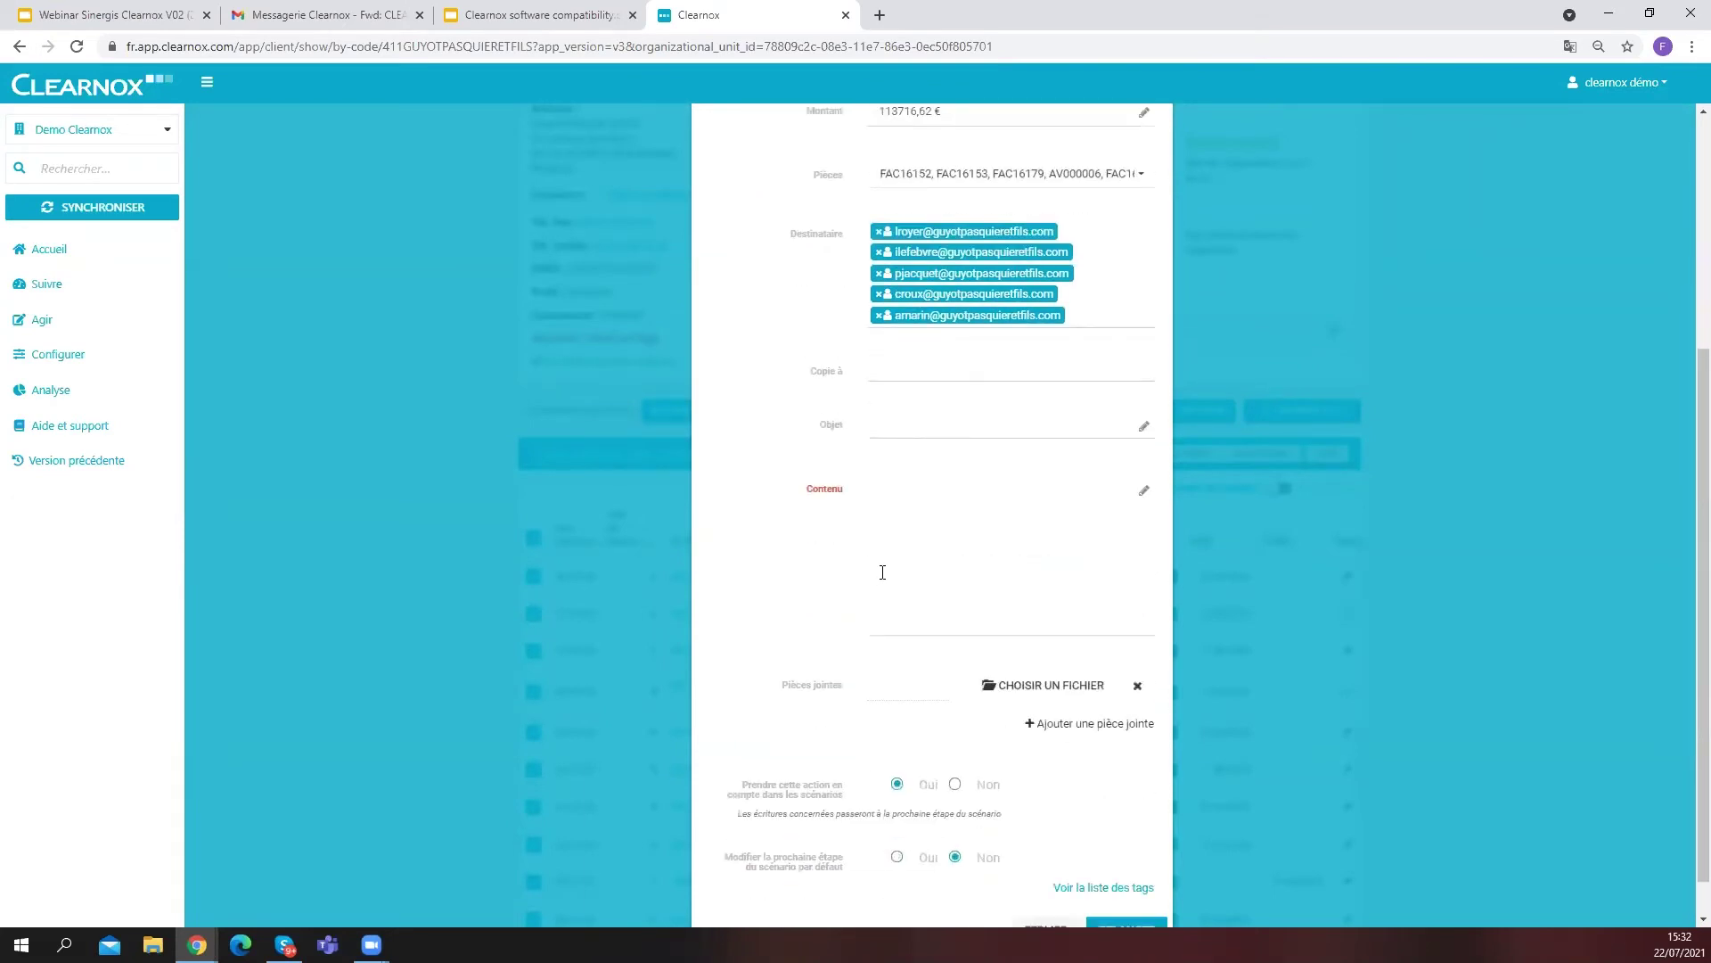
pyautogui.click(1030, 686)
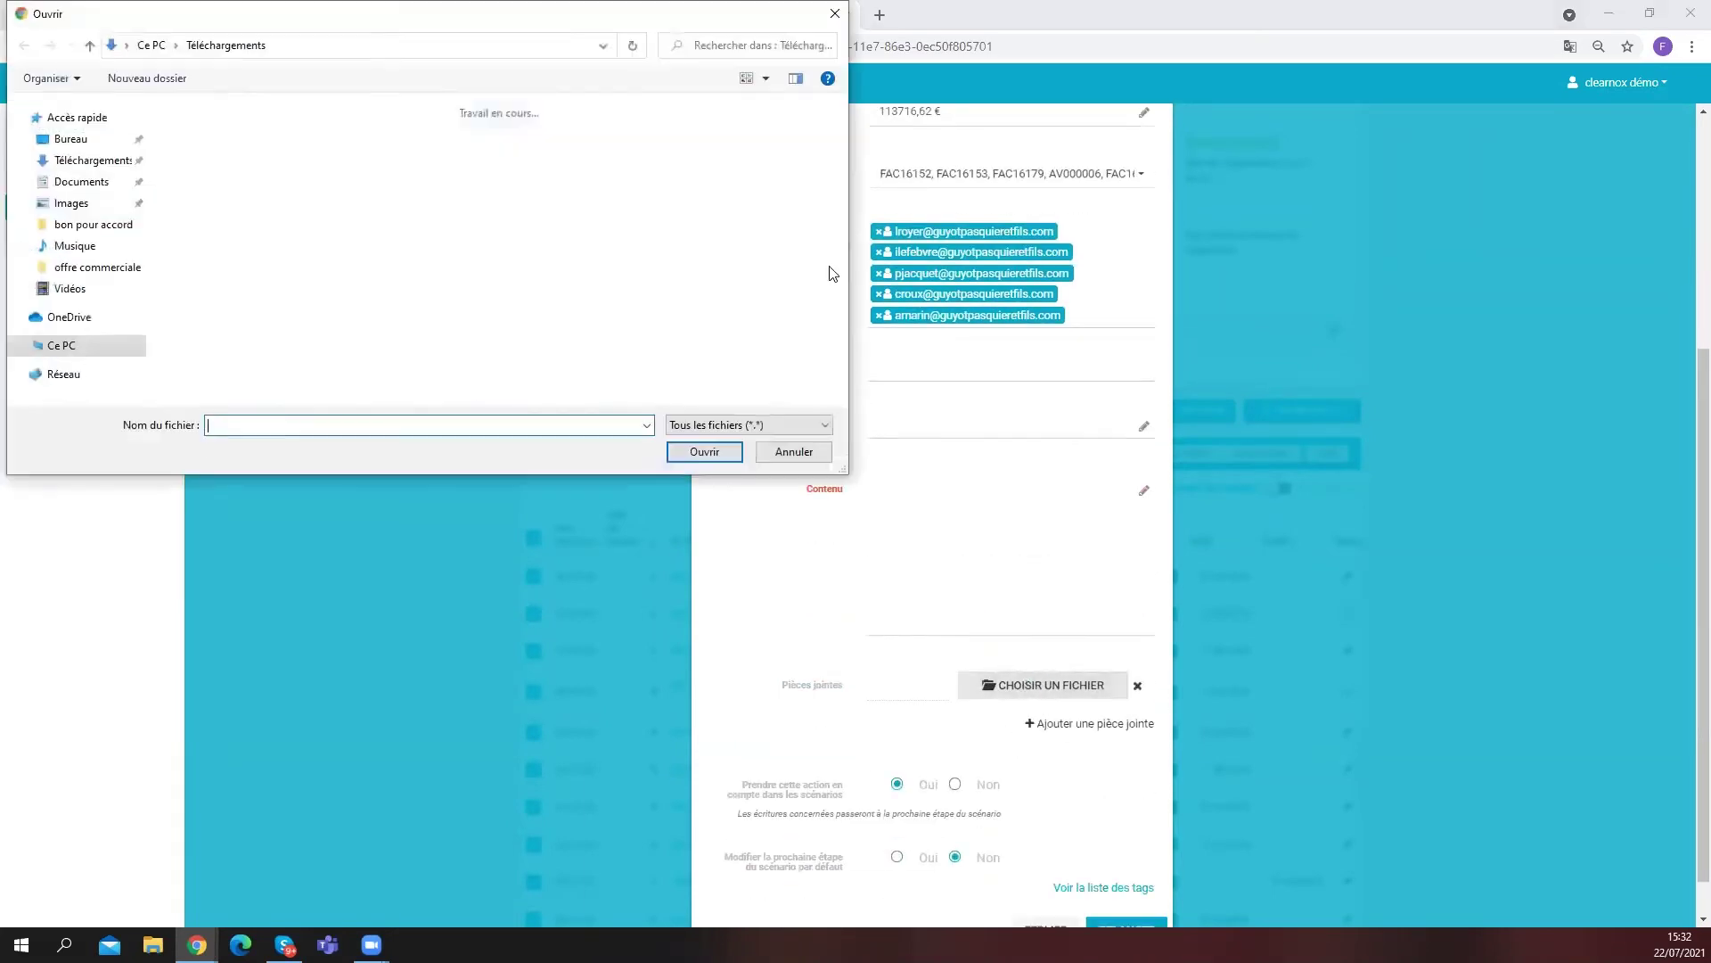
pyautogui.press('Escape')
pyautogui.scroll(-1, 900, 343)
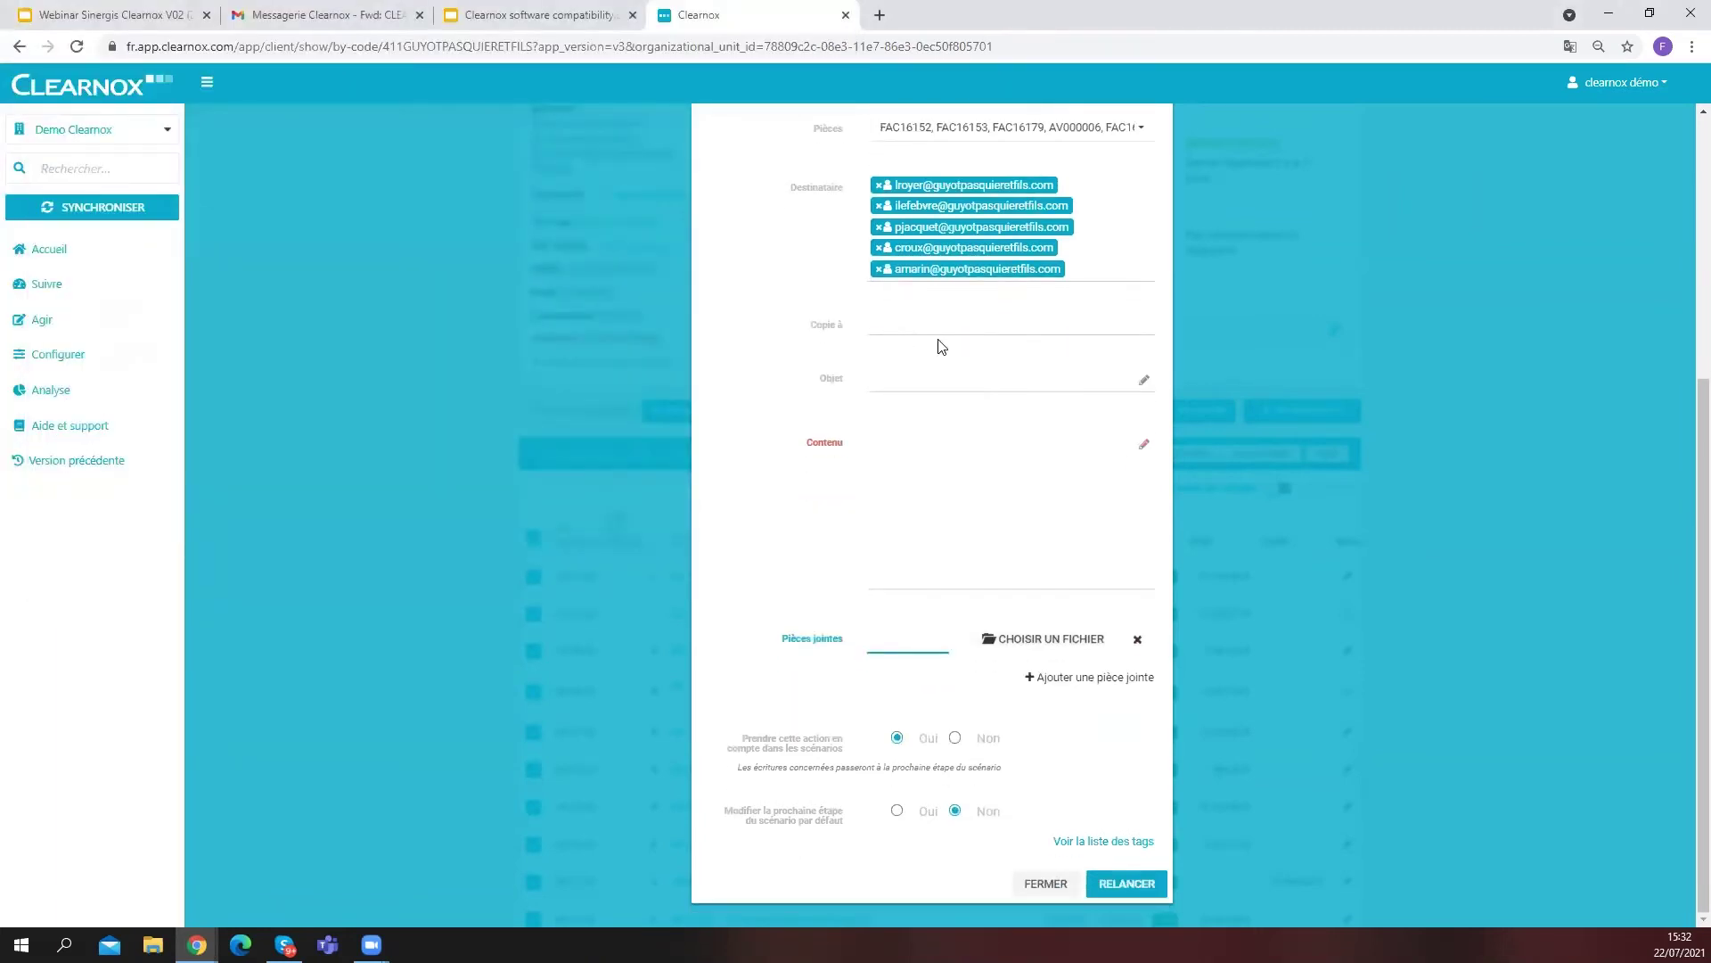
# Close the email reminder form and record a phone reminder dated 22/07/2021 with the comment "fggrfegtgttg"
pyautogui.click(1044, 885)
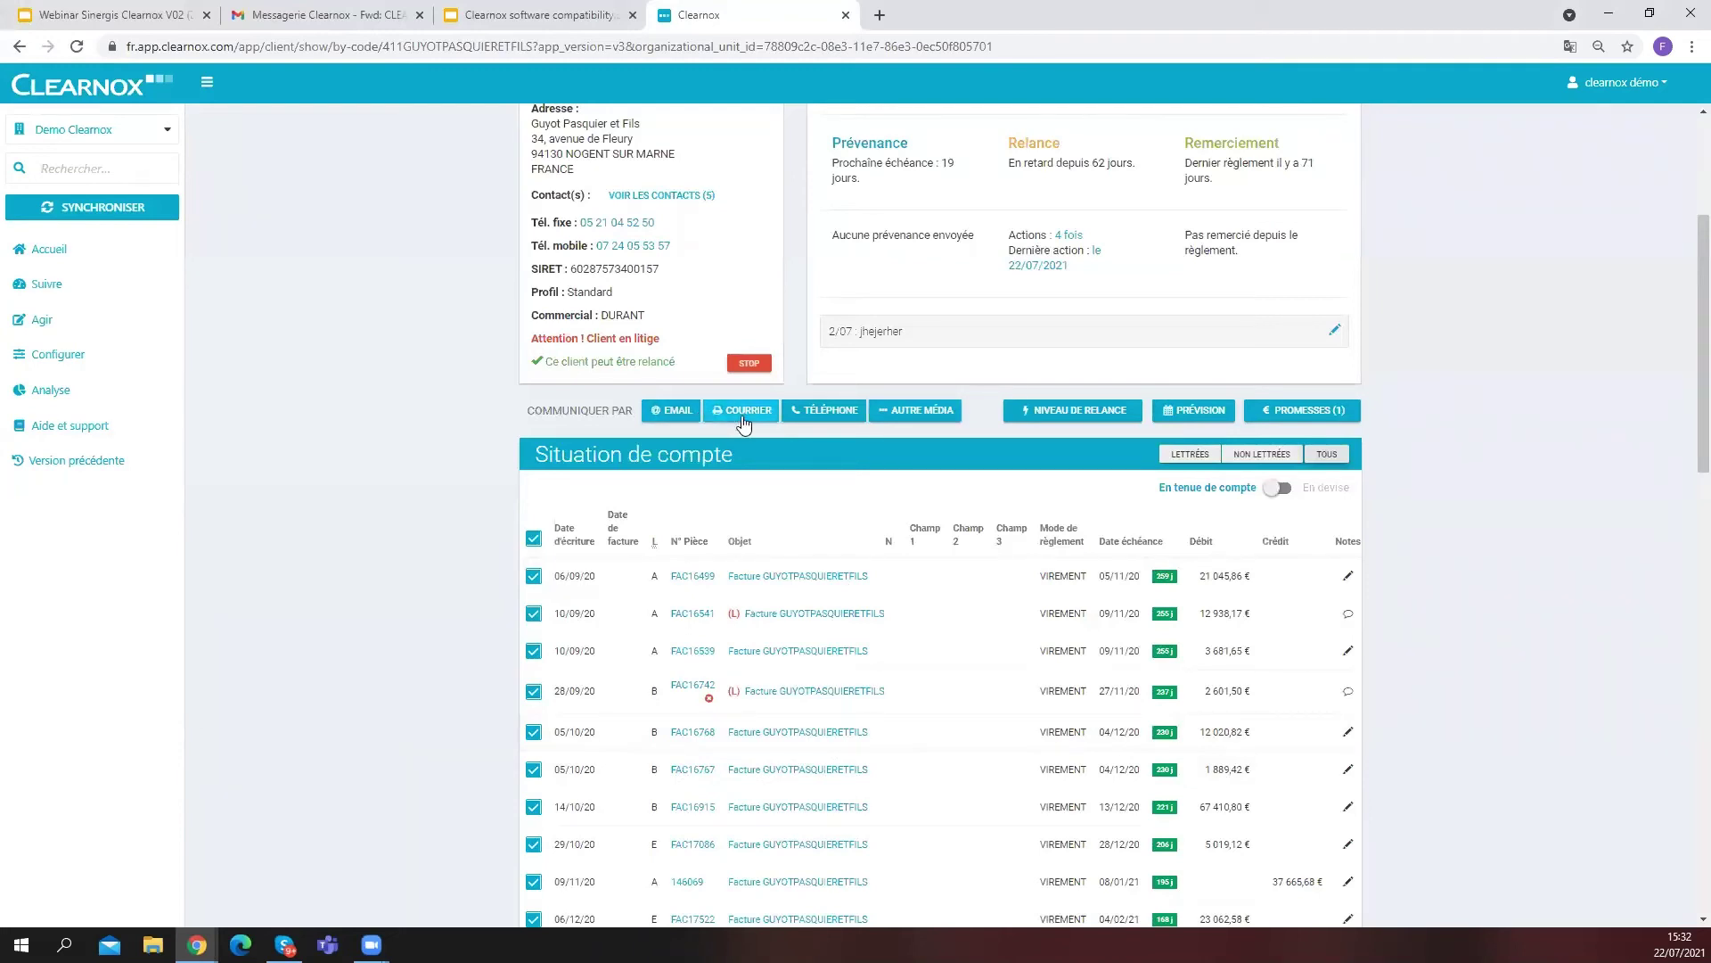
pyautogui.click(823, 410)
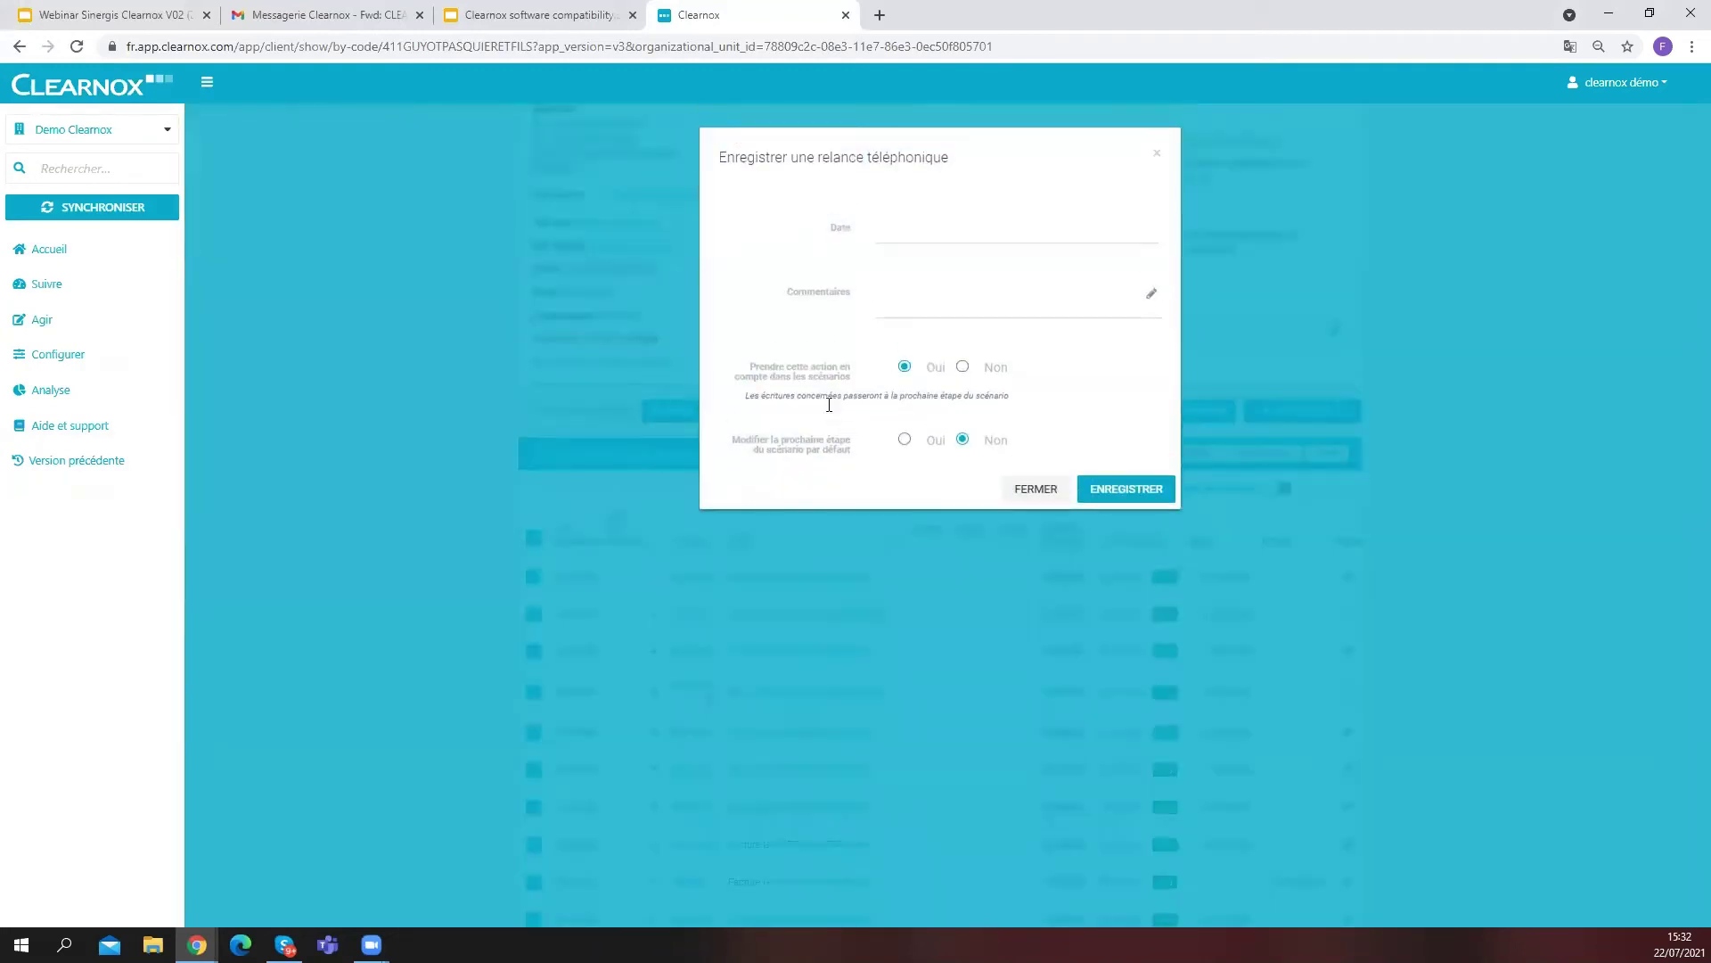
pyautogui.click(904, 232)
pyautogui.click(963, 380)
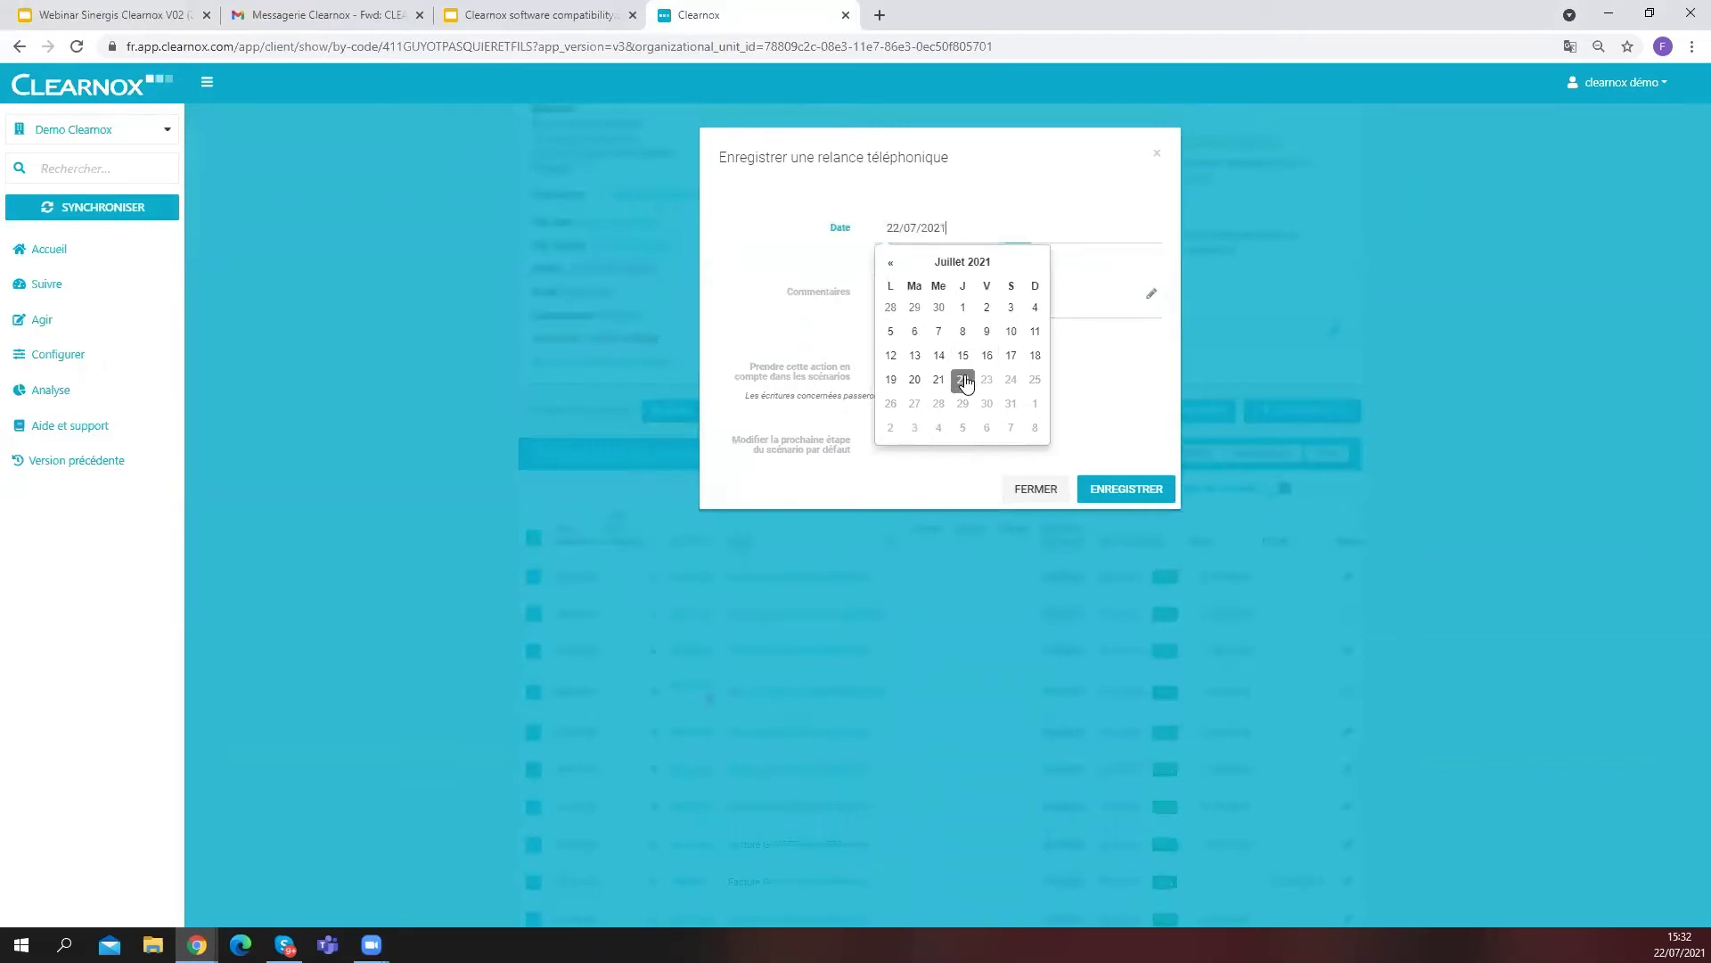
pyautogui.click(1086, 310)
pyautogui.write('fggrfegtgttg')
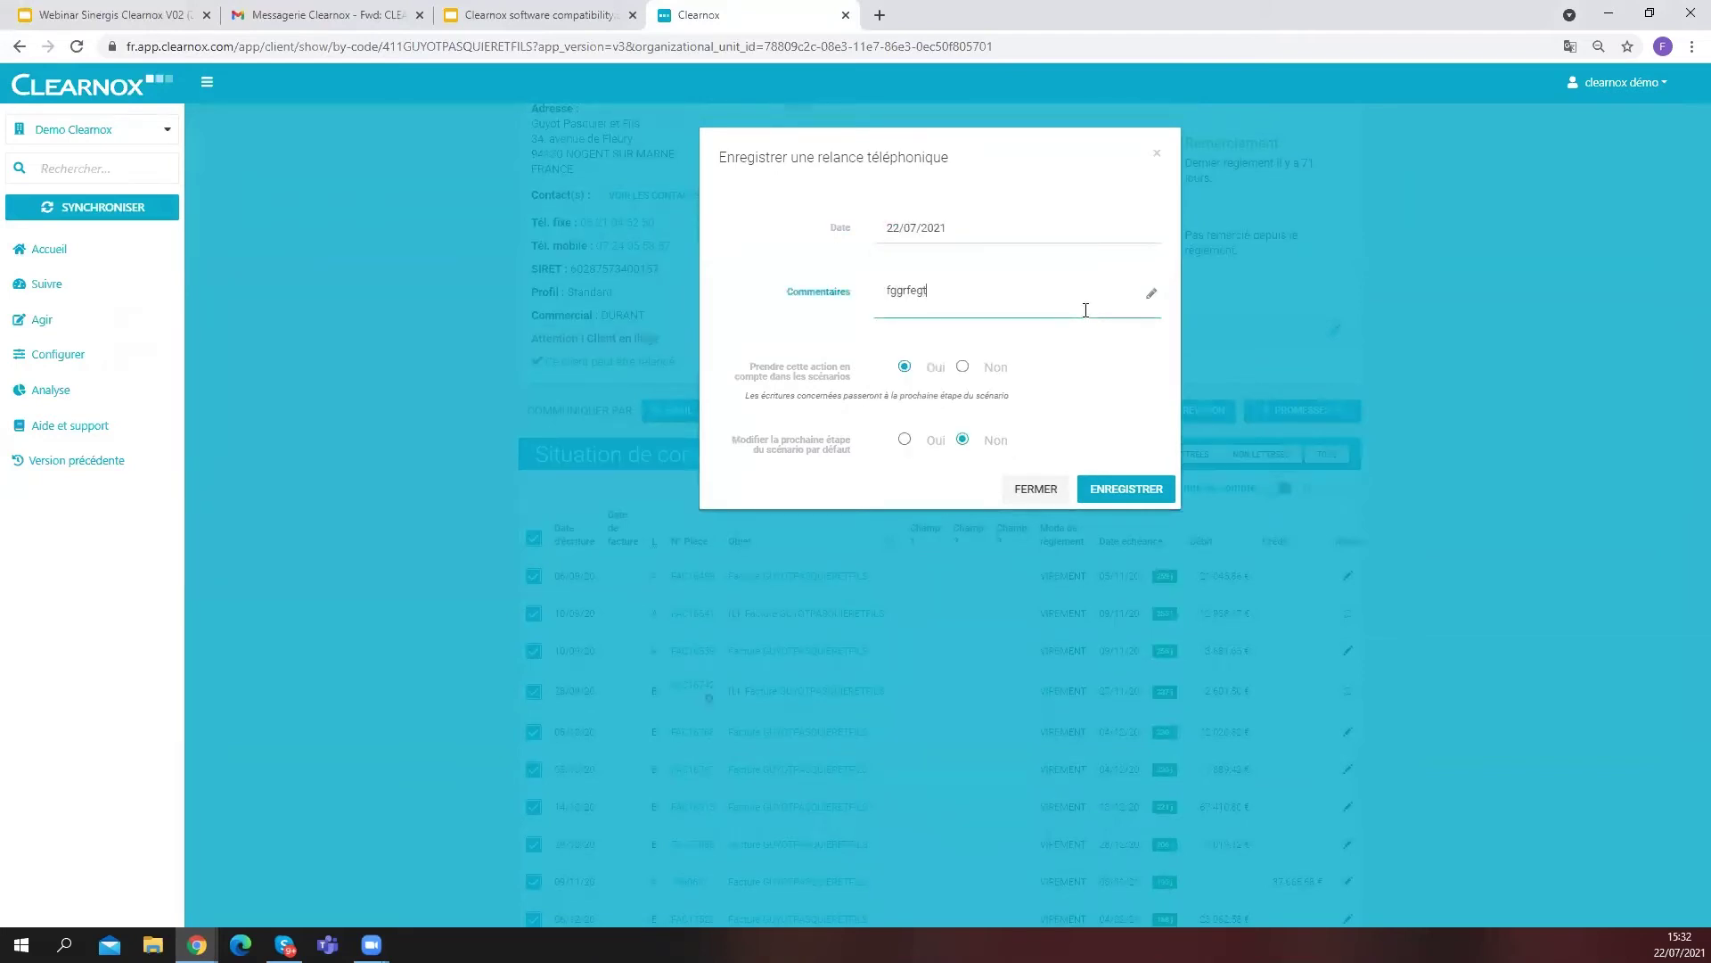
pyautogui.click(1124, 490)
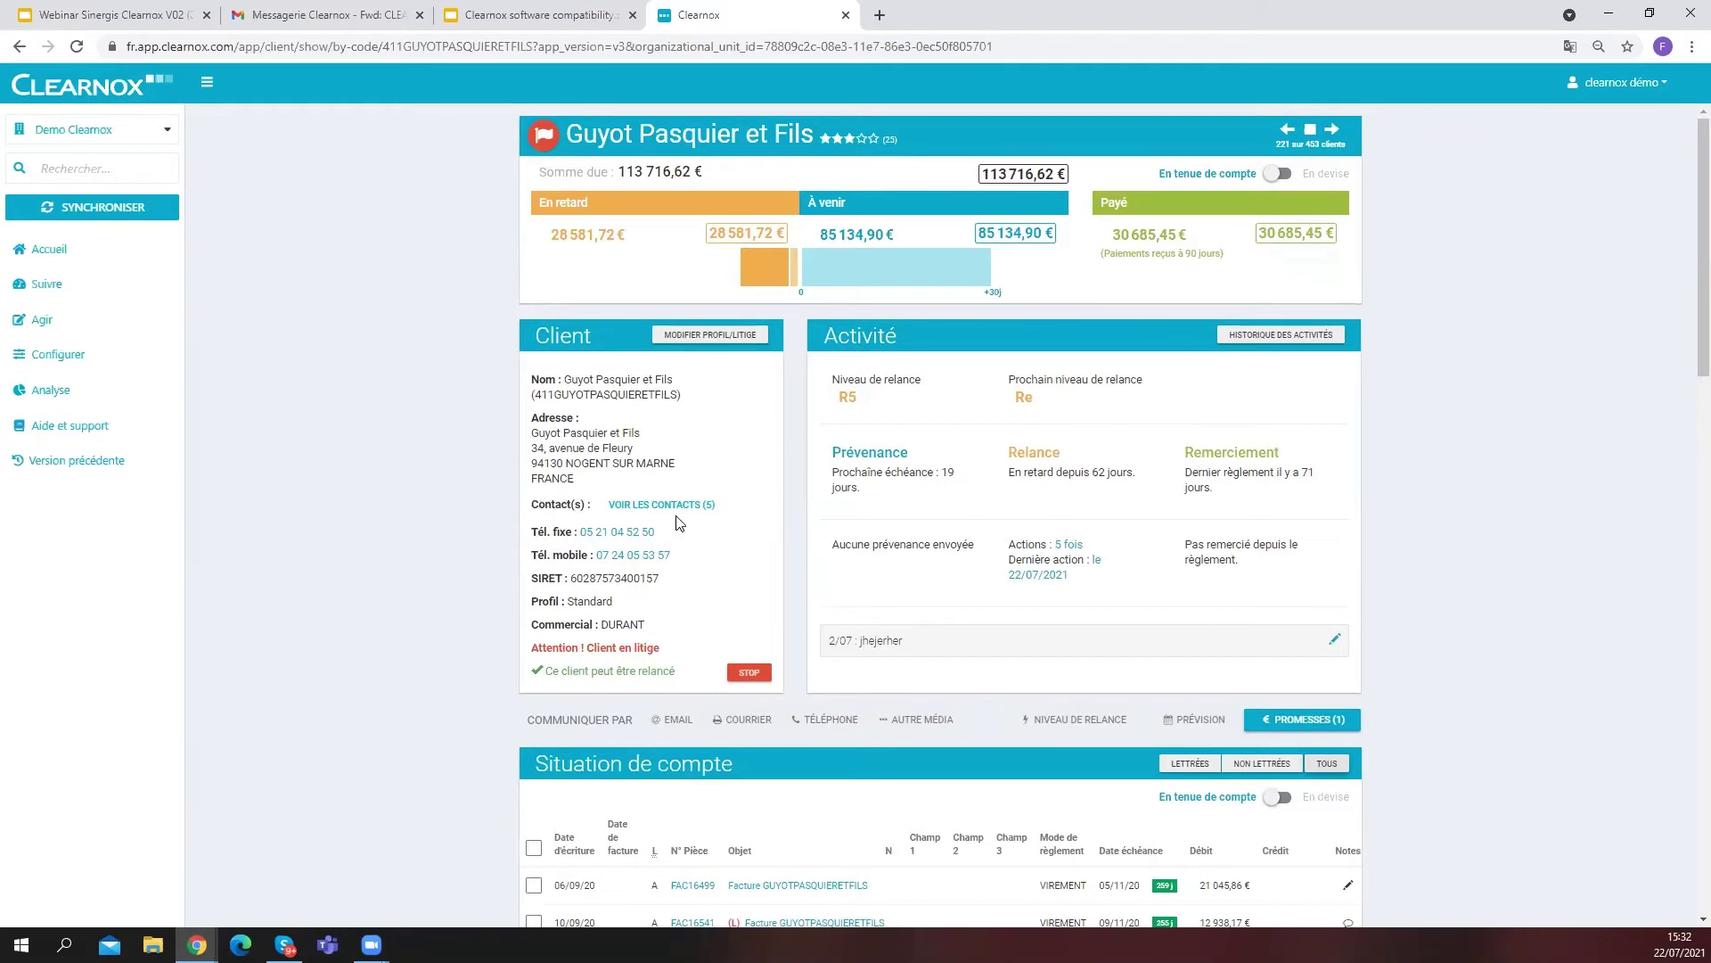
# Replace the client's note in the Activité section with "22/07 : fgfgfytr" and save it
pyautogui.scroll(-3, 679, 524)
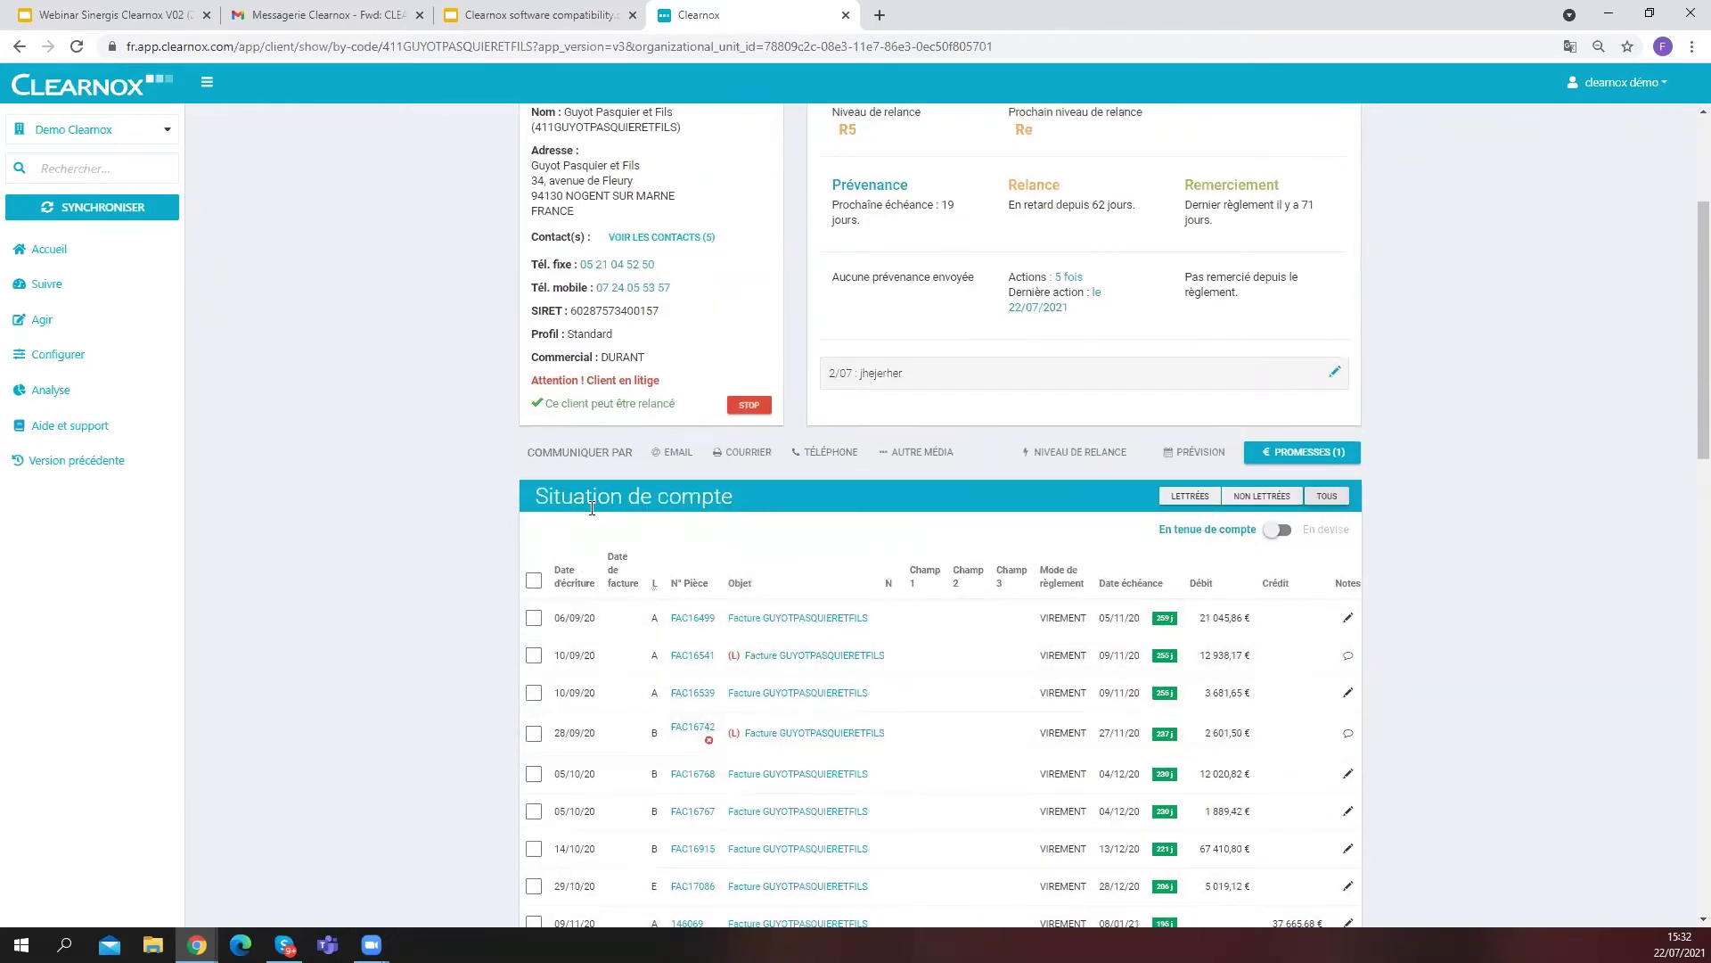
pyautogui.scroll(2, 592, 507)
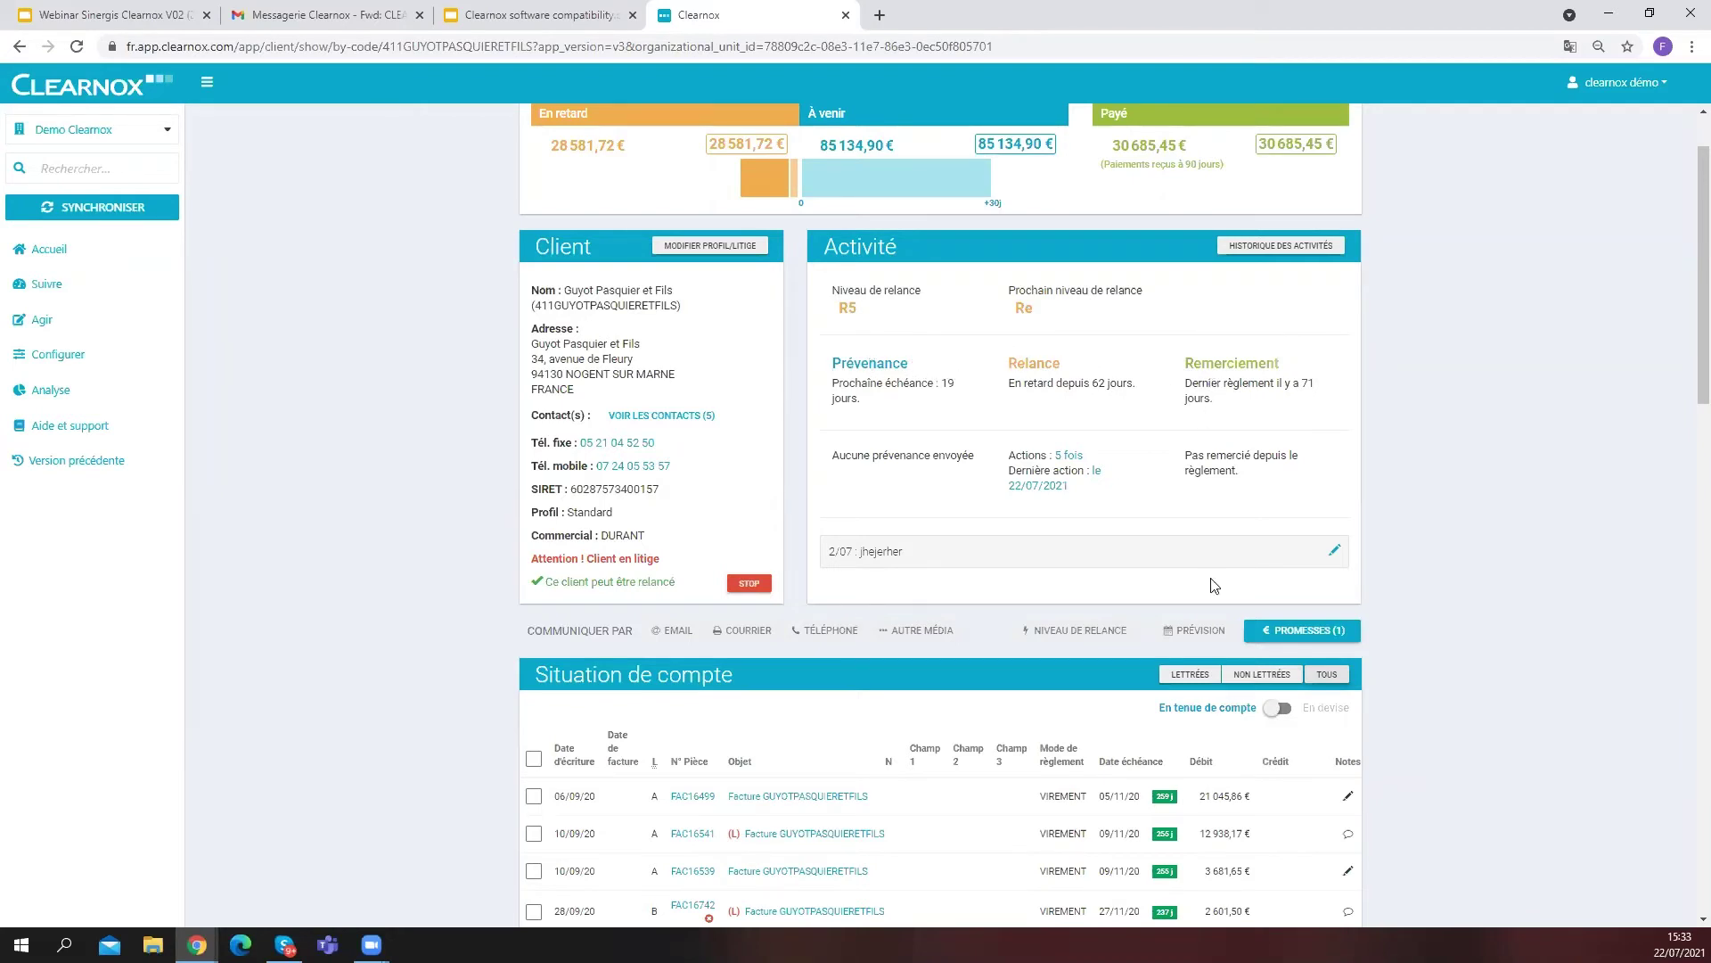
pyautogui.click(1334, 551)
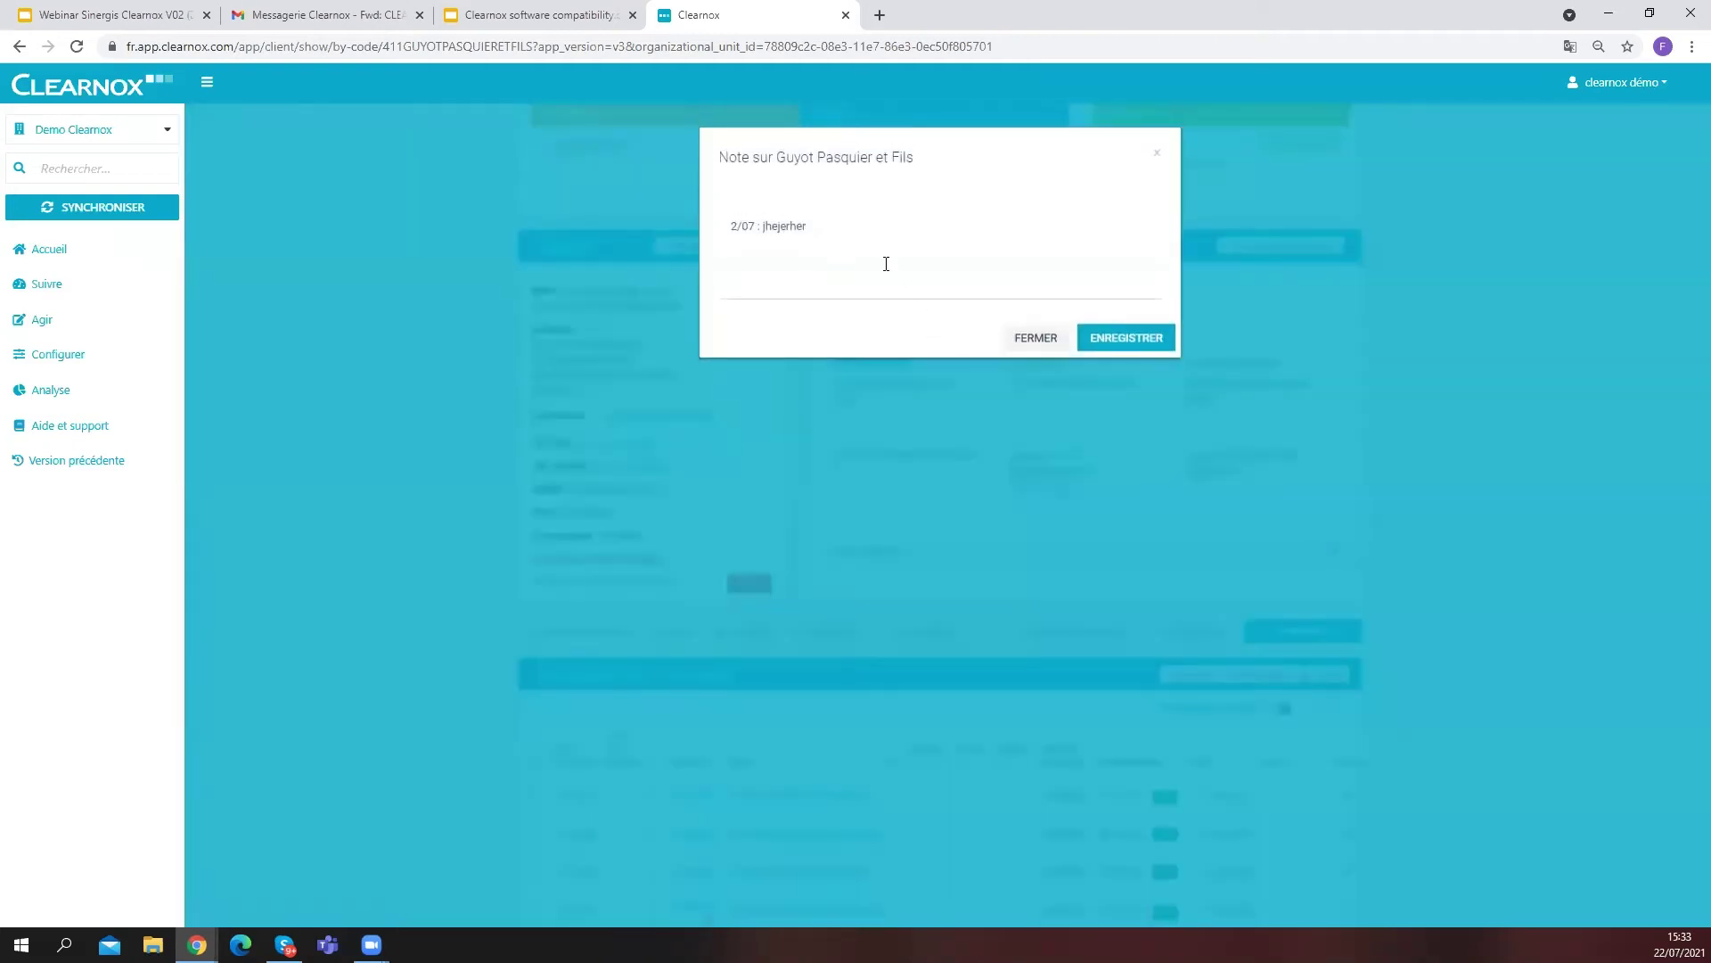
pyautogui.moveTo(816, 227); pyautogui.dragTo(693, 240)
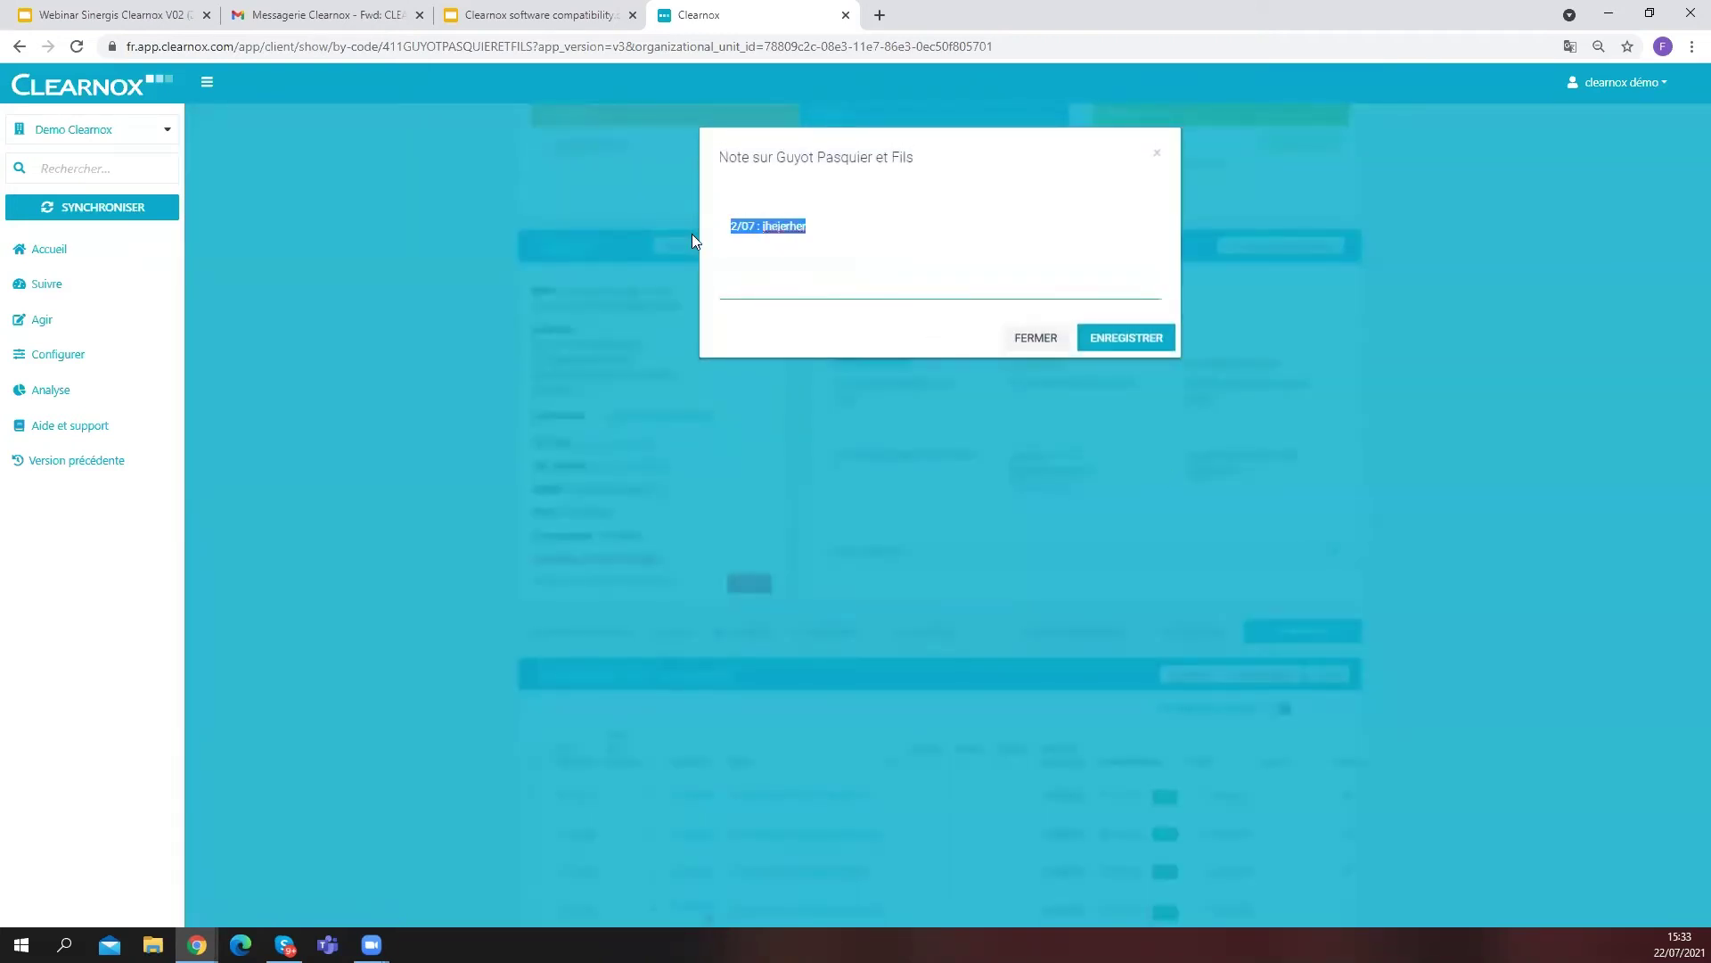
pyautogui.write('22/07 : fgfgfytr')
pyautogui.click(1087, 337)
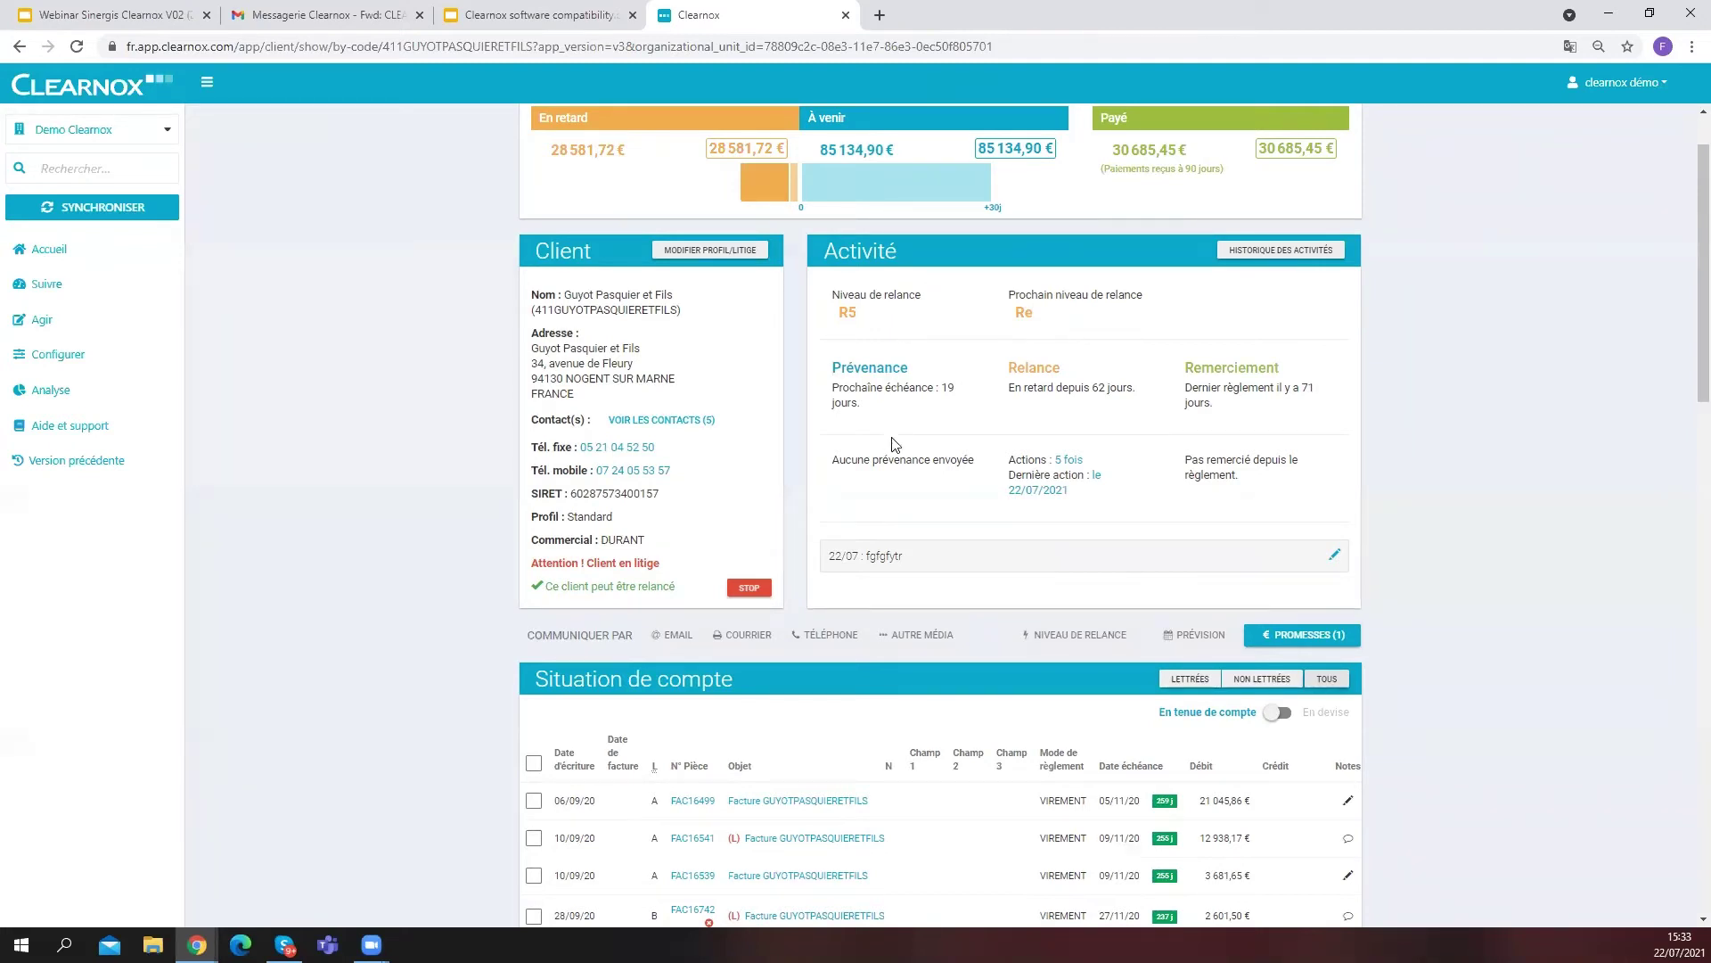
# Examine the client's latest reminders, including the newest phone reminder and the email sent on 15/06/2021, and close the list
pyautogui.click(1069, 463)
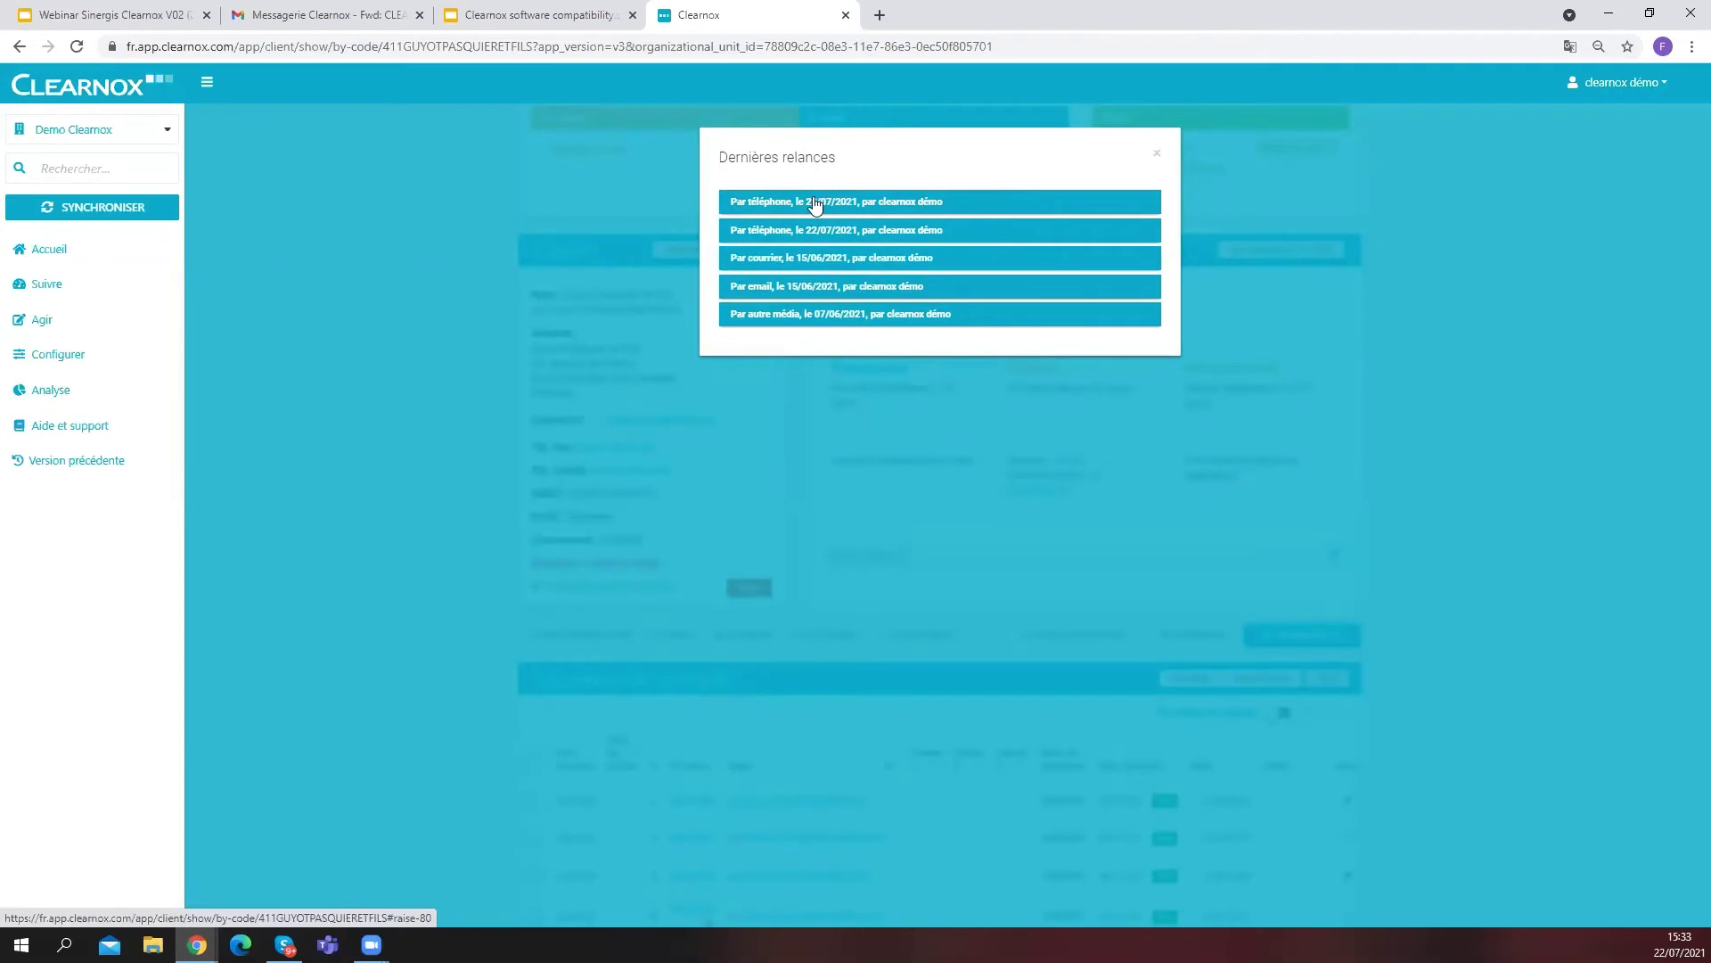
pyautogui.click(813, 202)
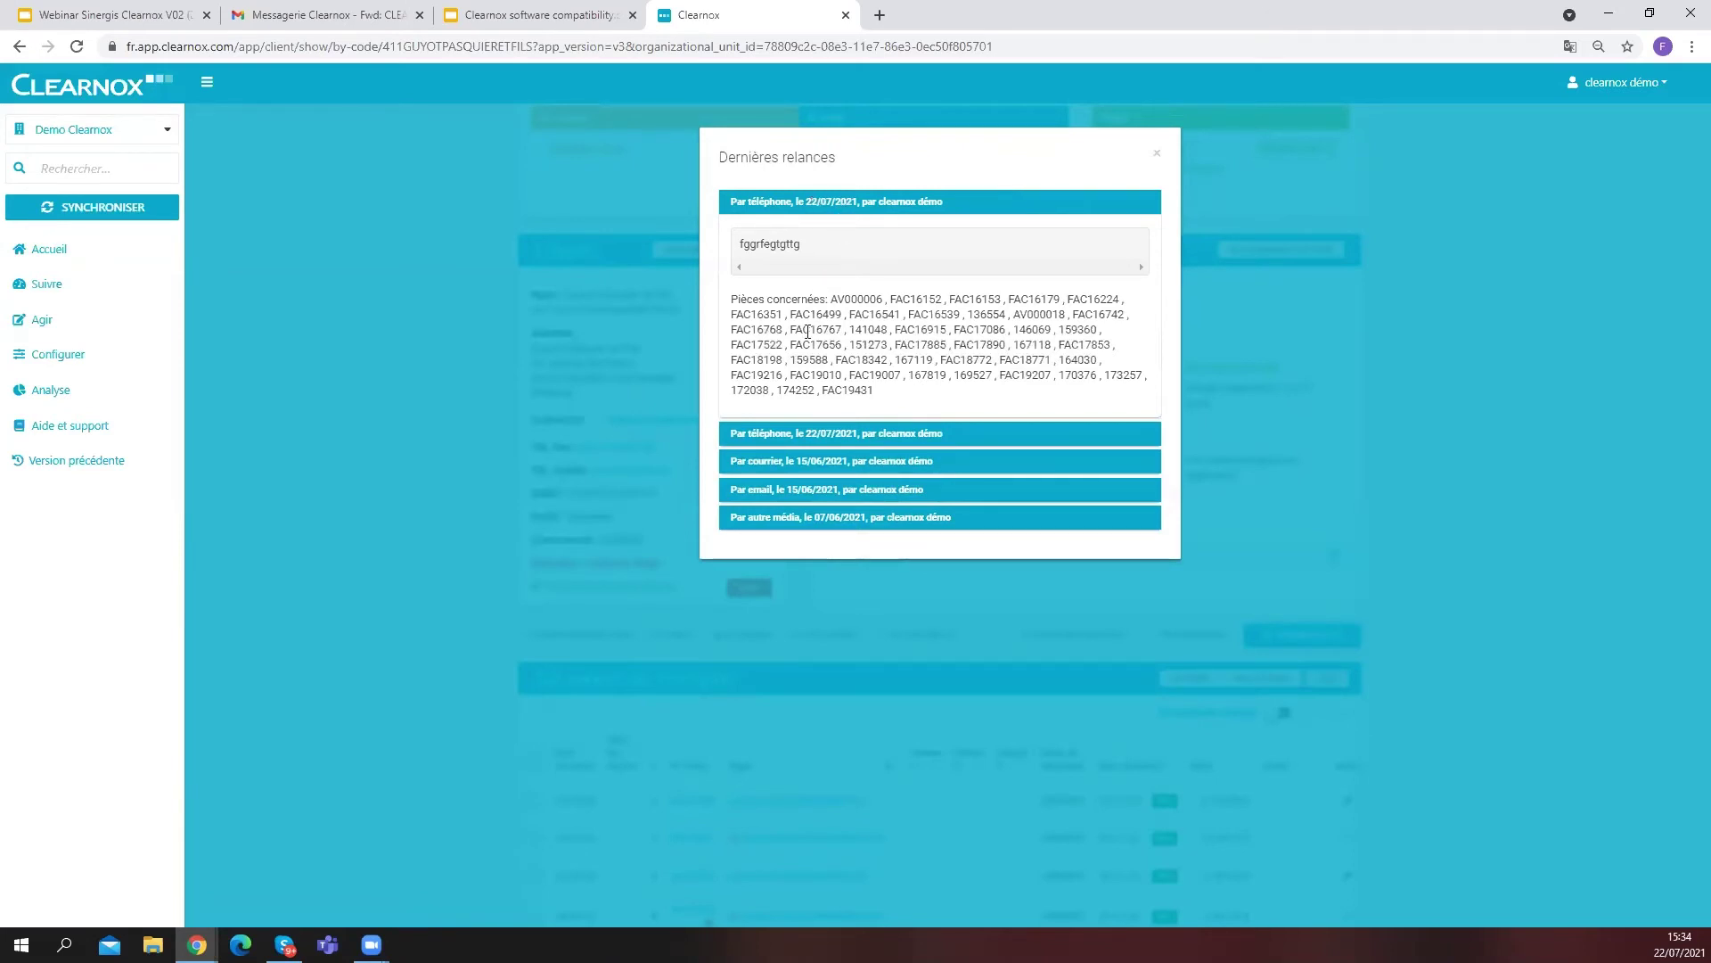
pyautogui.click(923, 493)
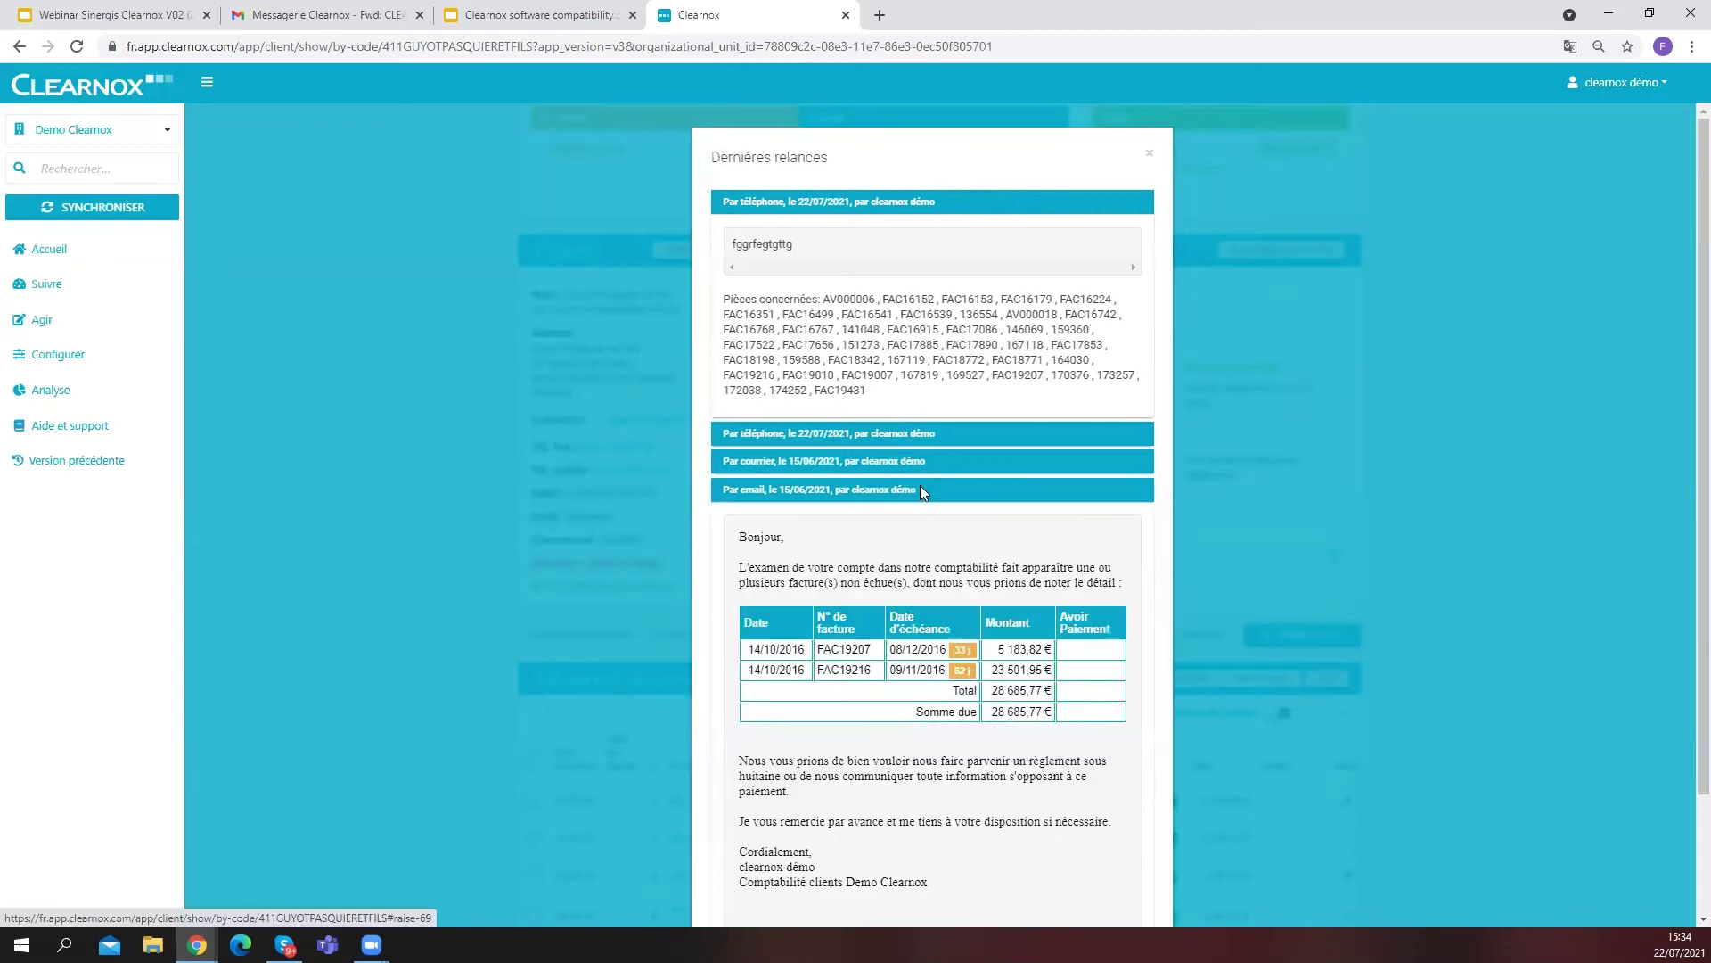
pyautogui.scroll(-2, 918, 478)
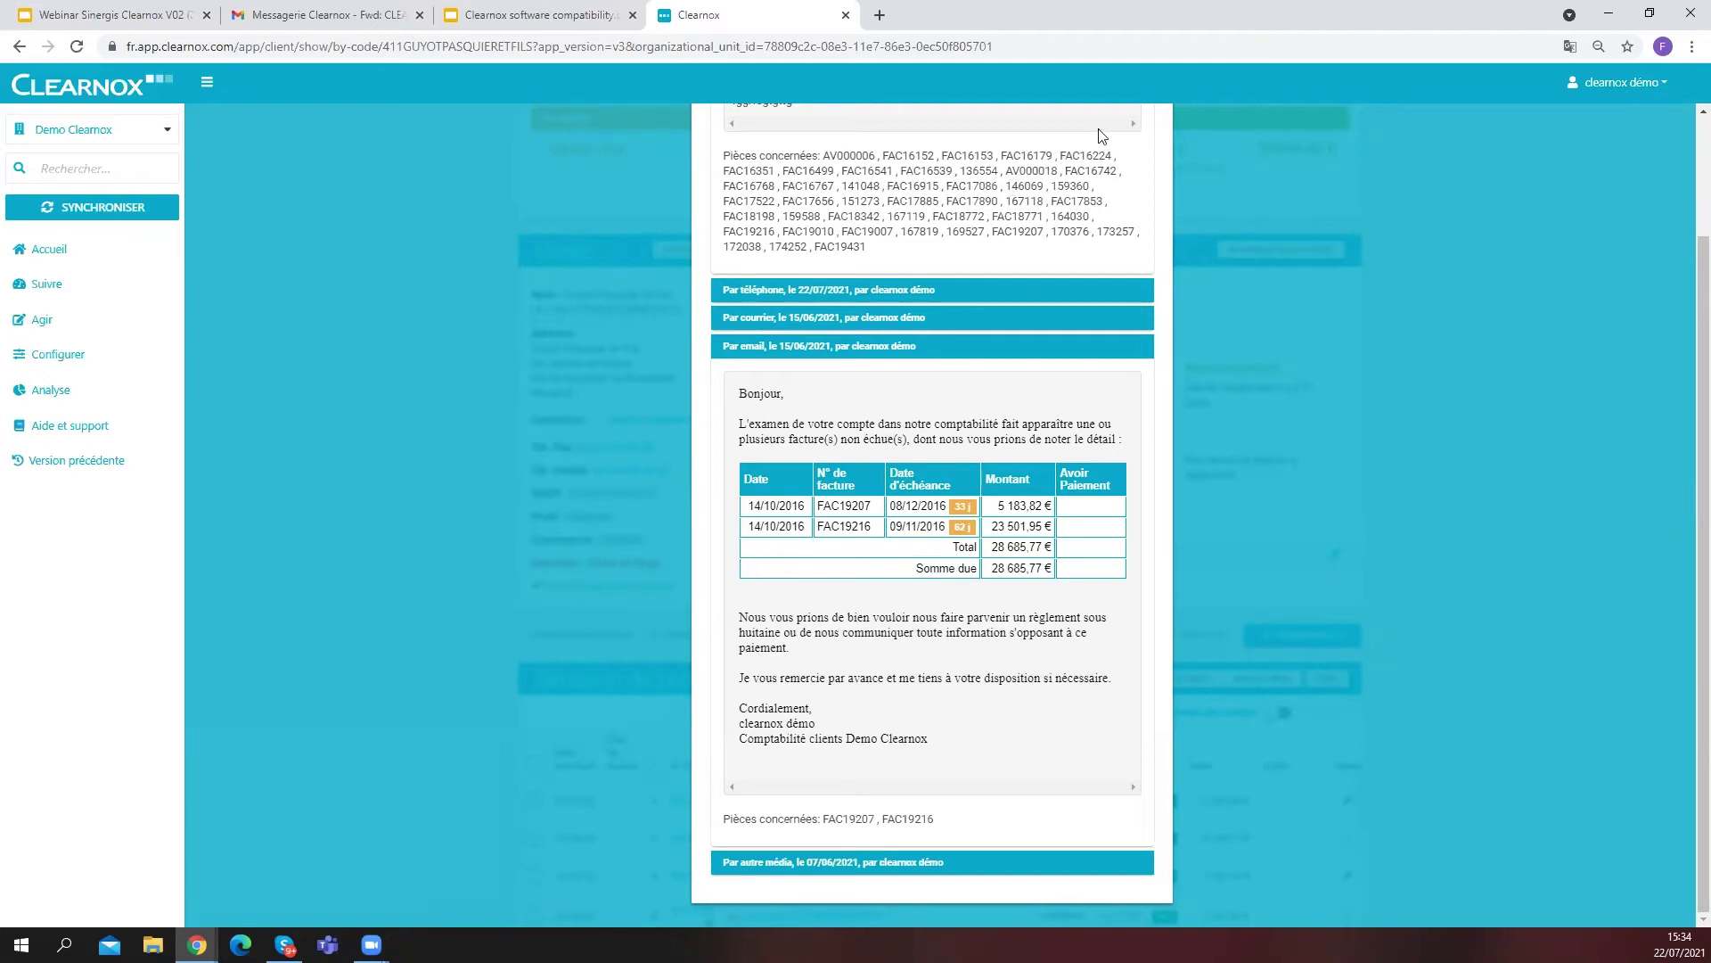
pyautogui.scroll(2, 1020, 185)
pyautogui.click(1150, 155)
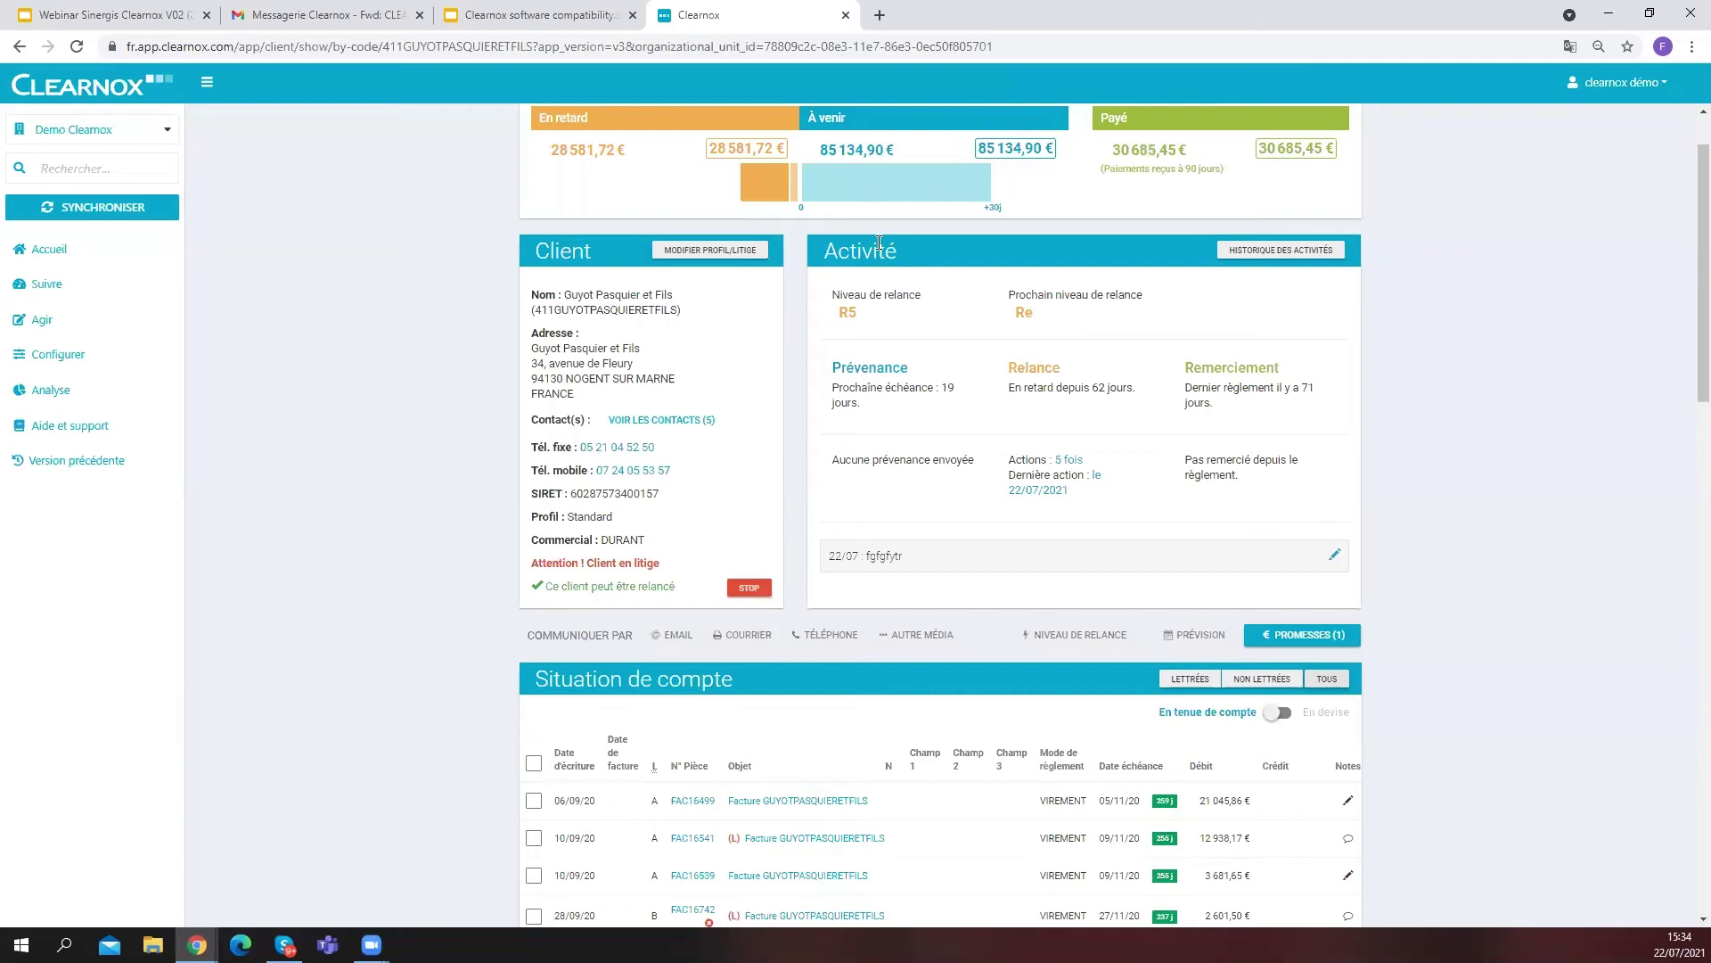
# Open the client's activity history and examine the details of the email reminder from 15/06/2021
pyautogui.click(1255, 254)
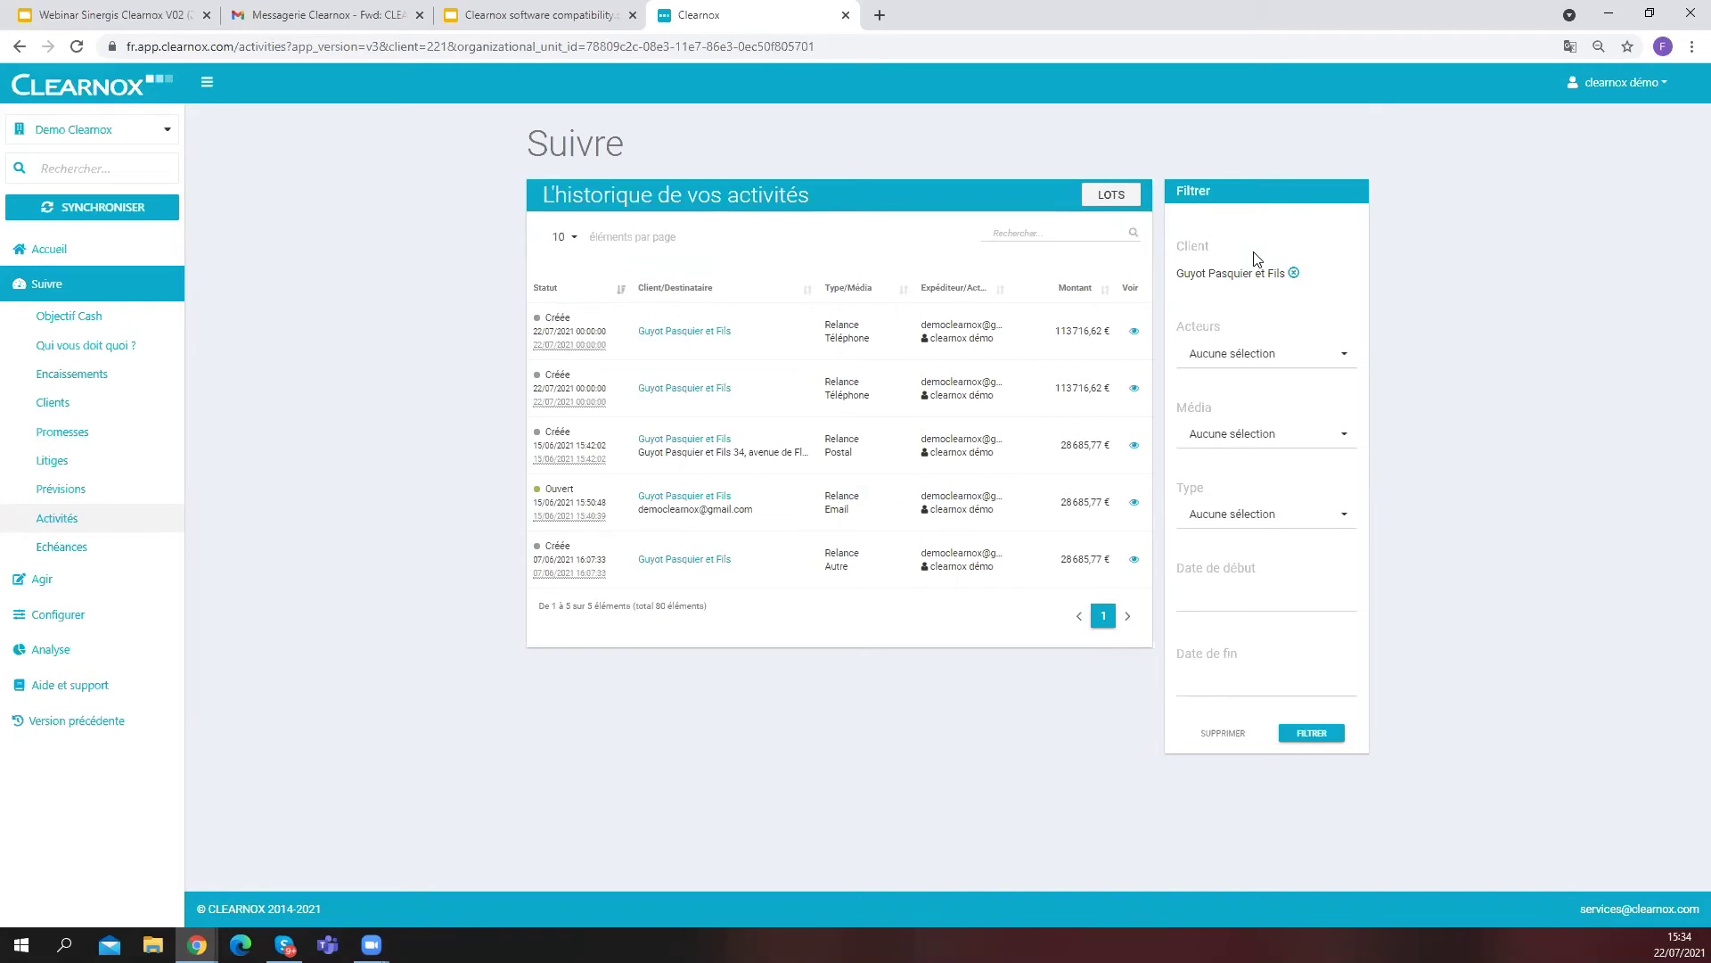
pyautogui.click(1134, 504)
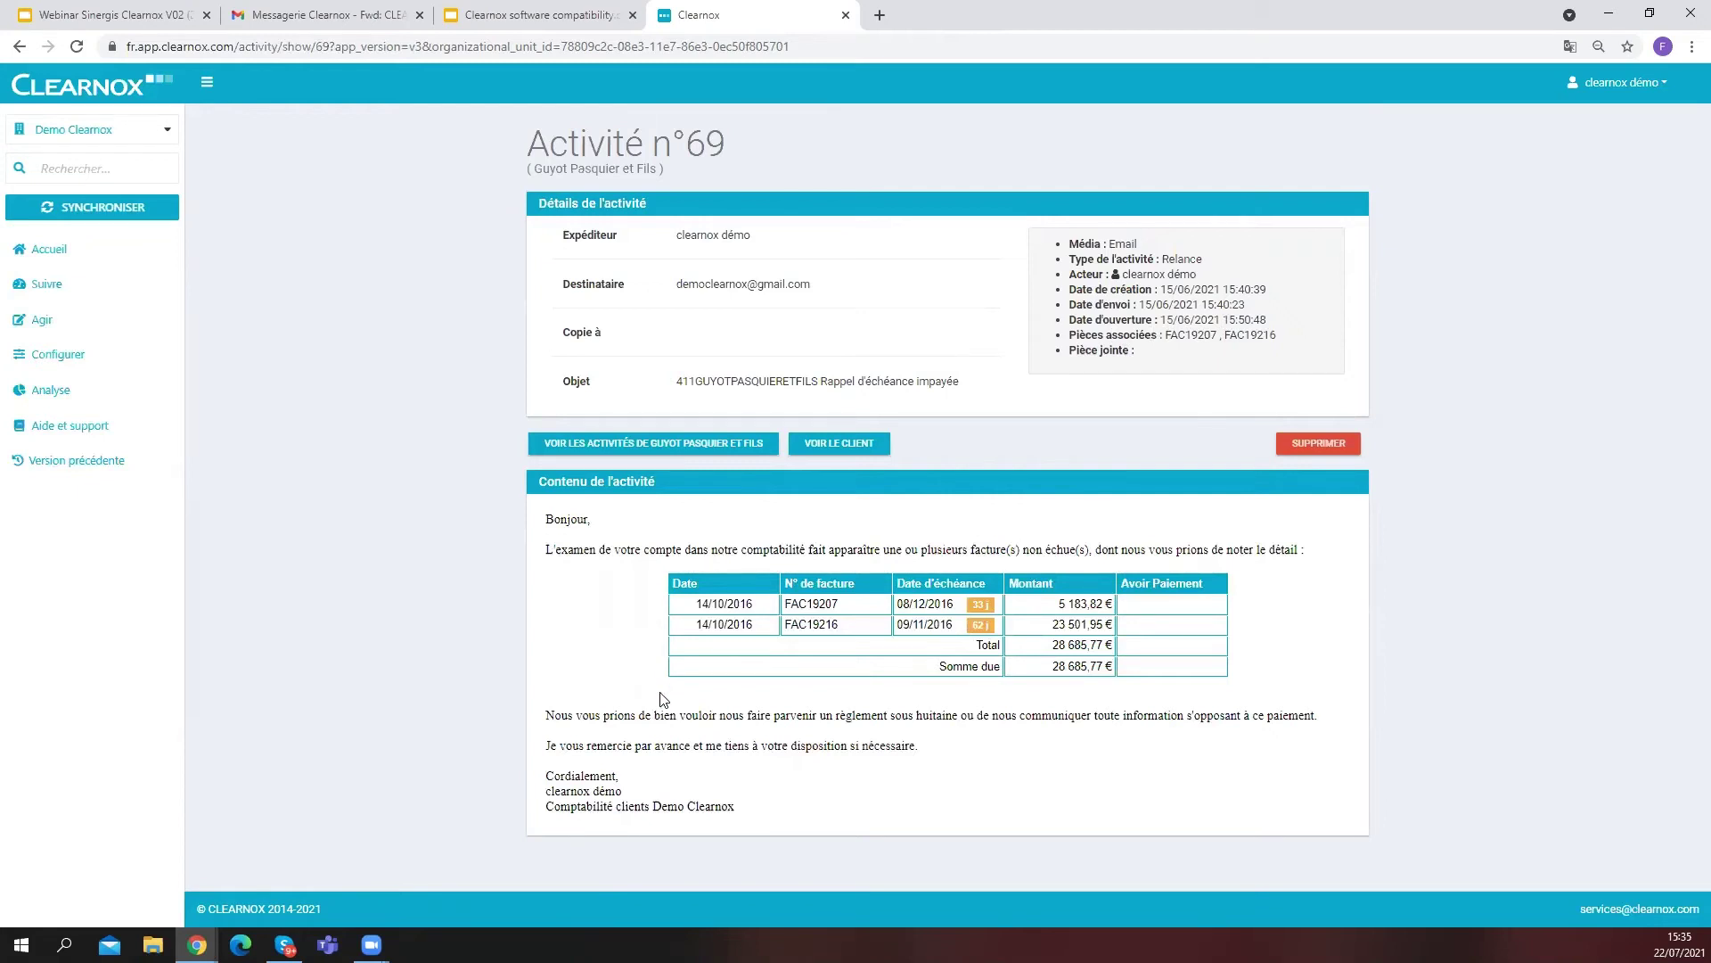
# From the home dashboard's reminders, open the "Standard" email clients' Relance 1 à J+8 list and show 100 entries per page
pyautogui.click(40, 260)
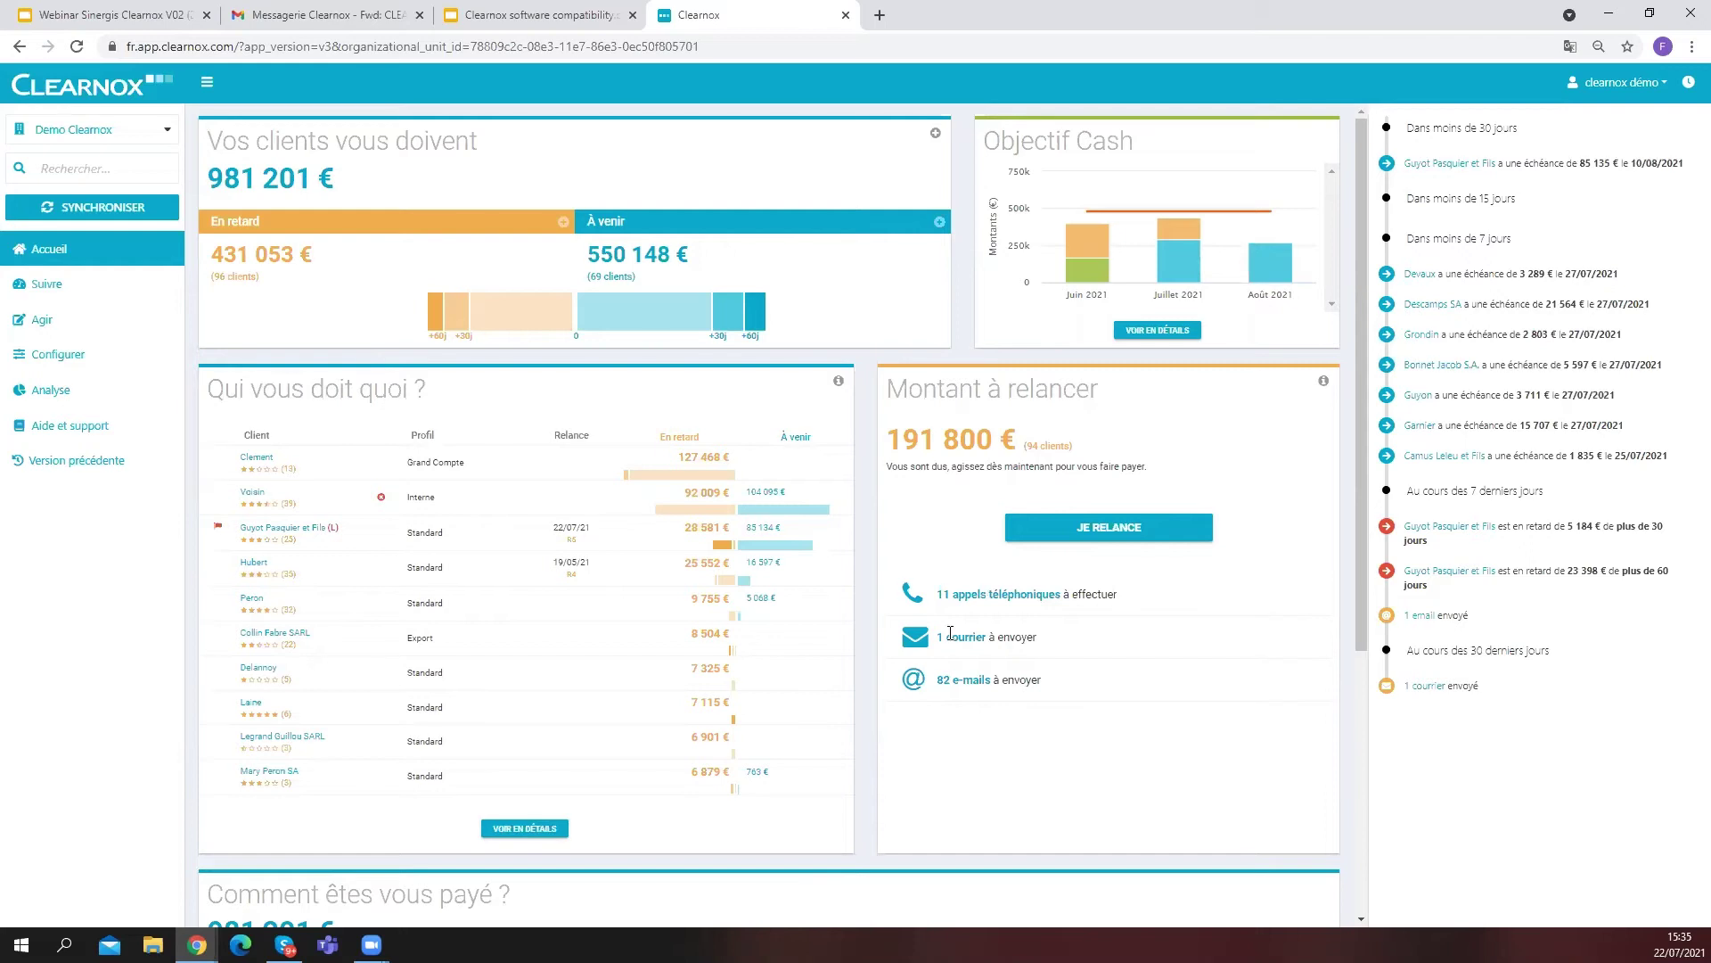
pyautogui.click(1127, 531)
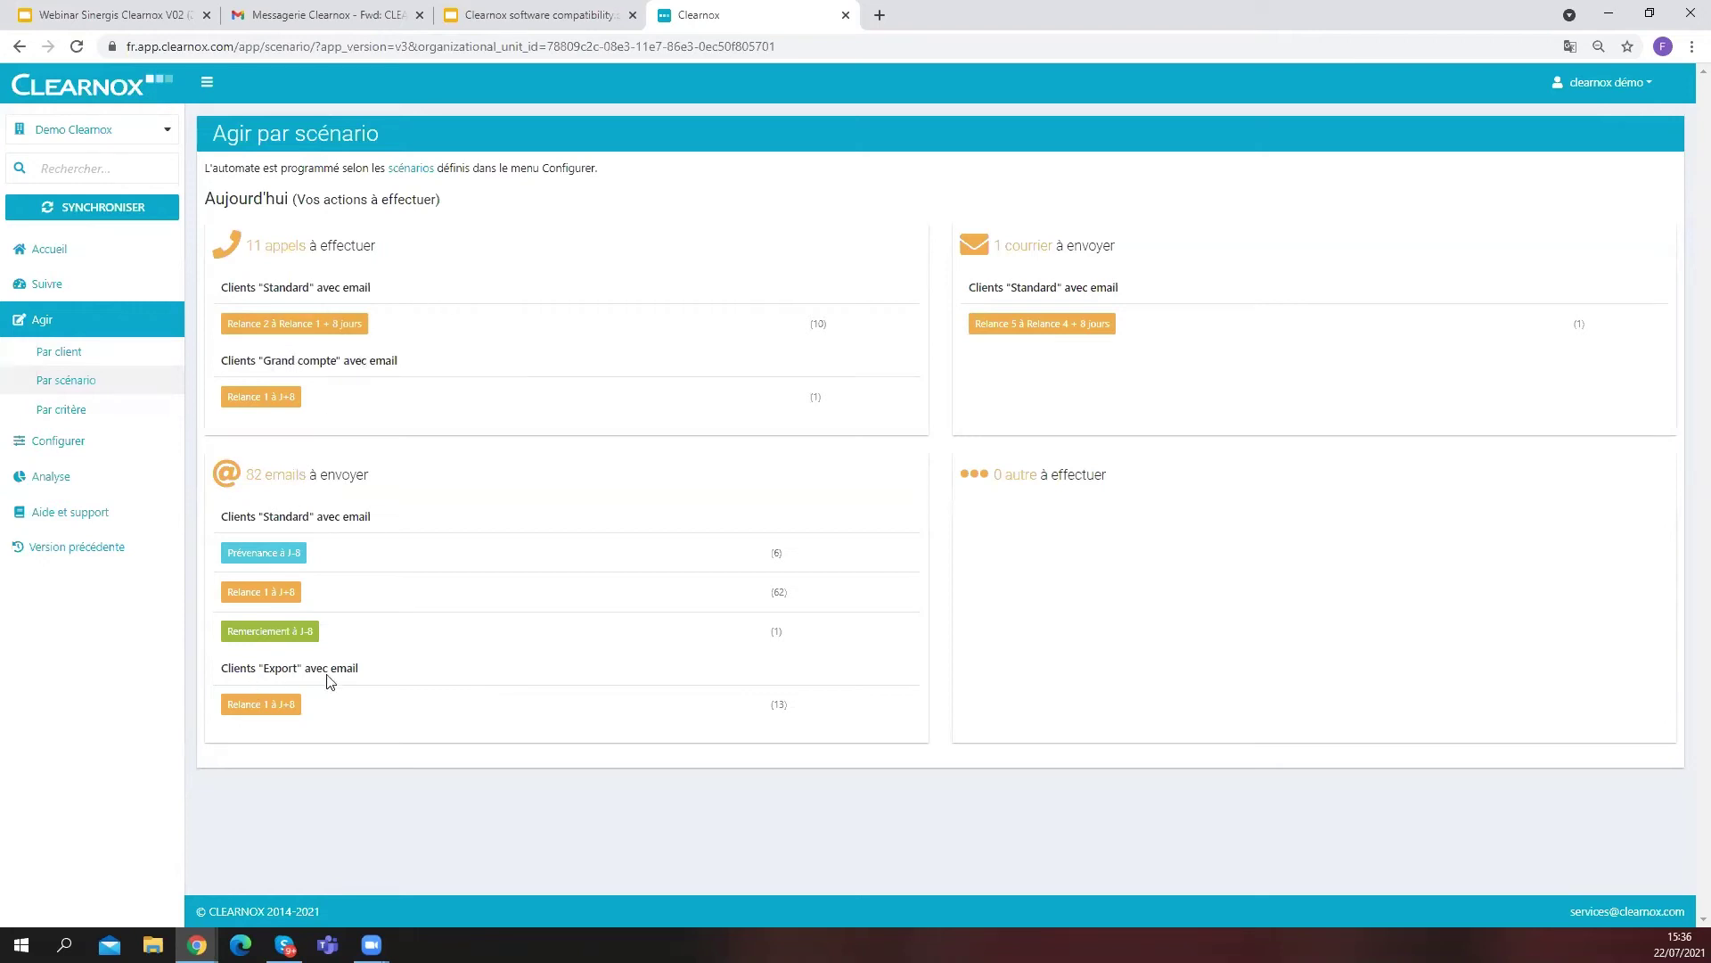
pyautogui.click(248, 594)
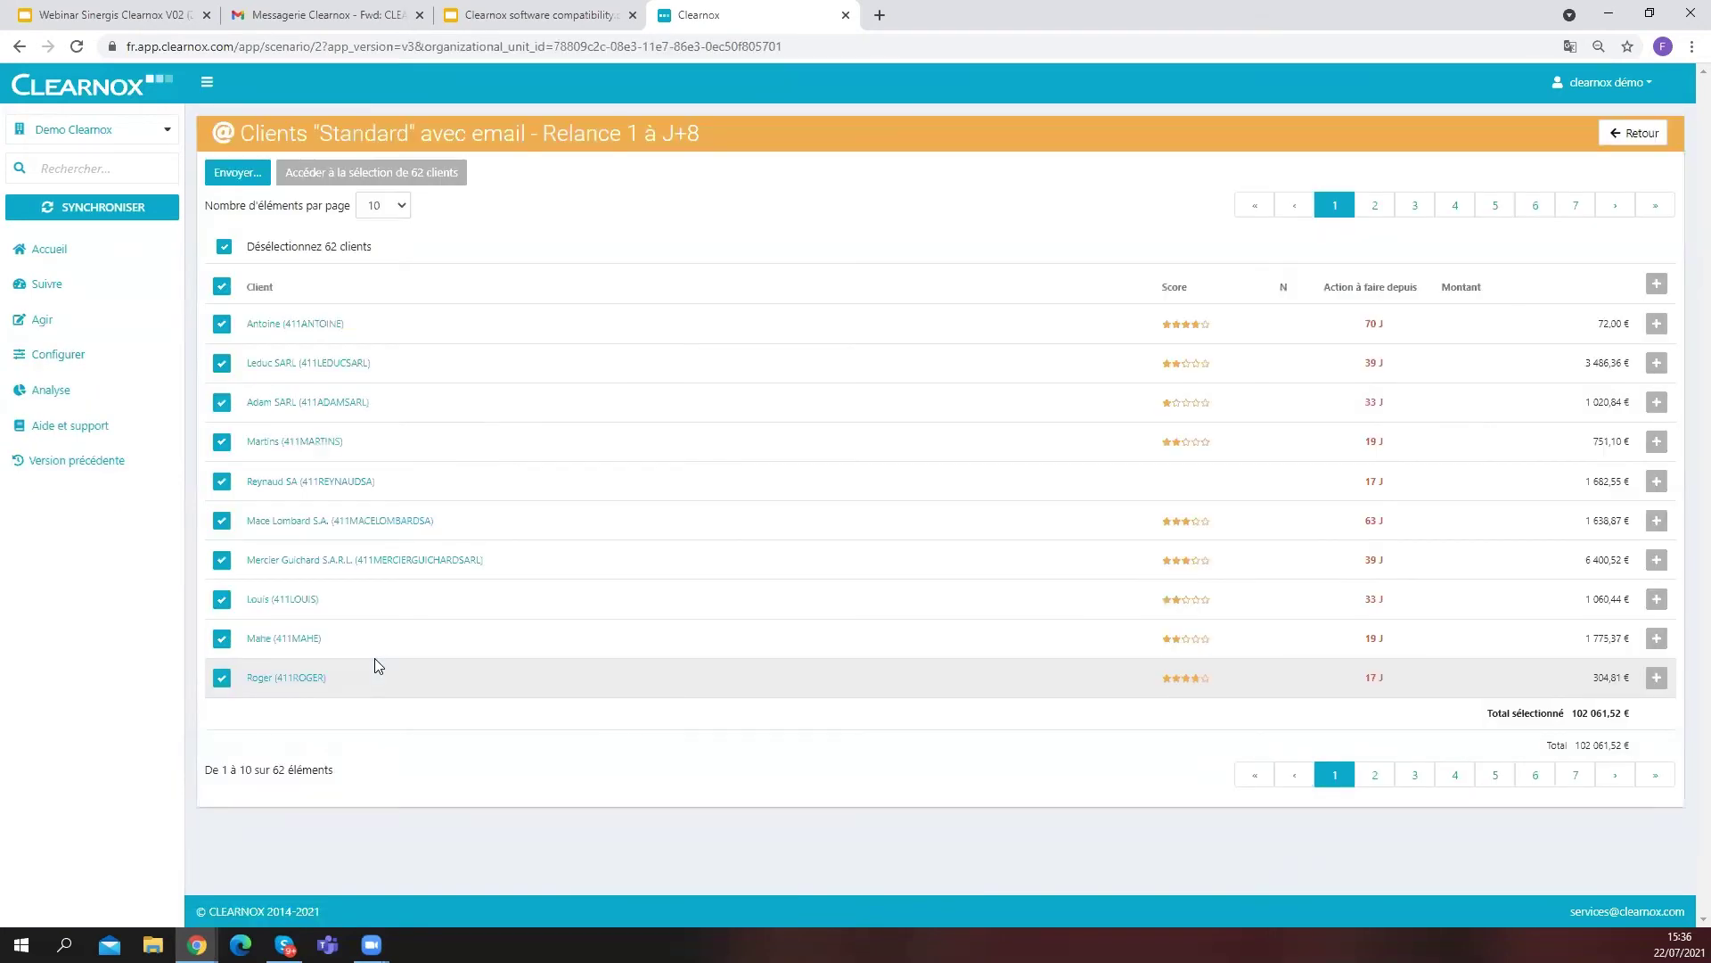
pyautogui.click(397, 205)
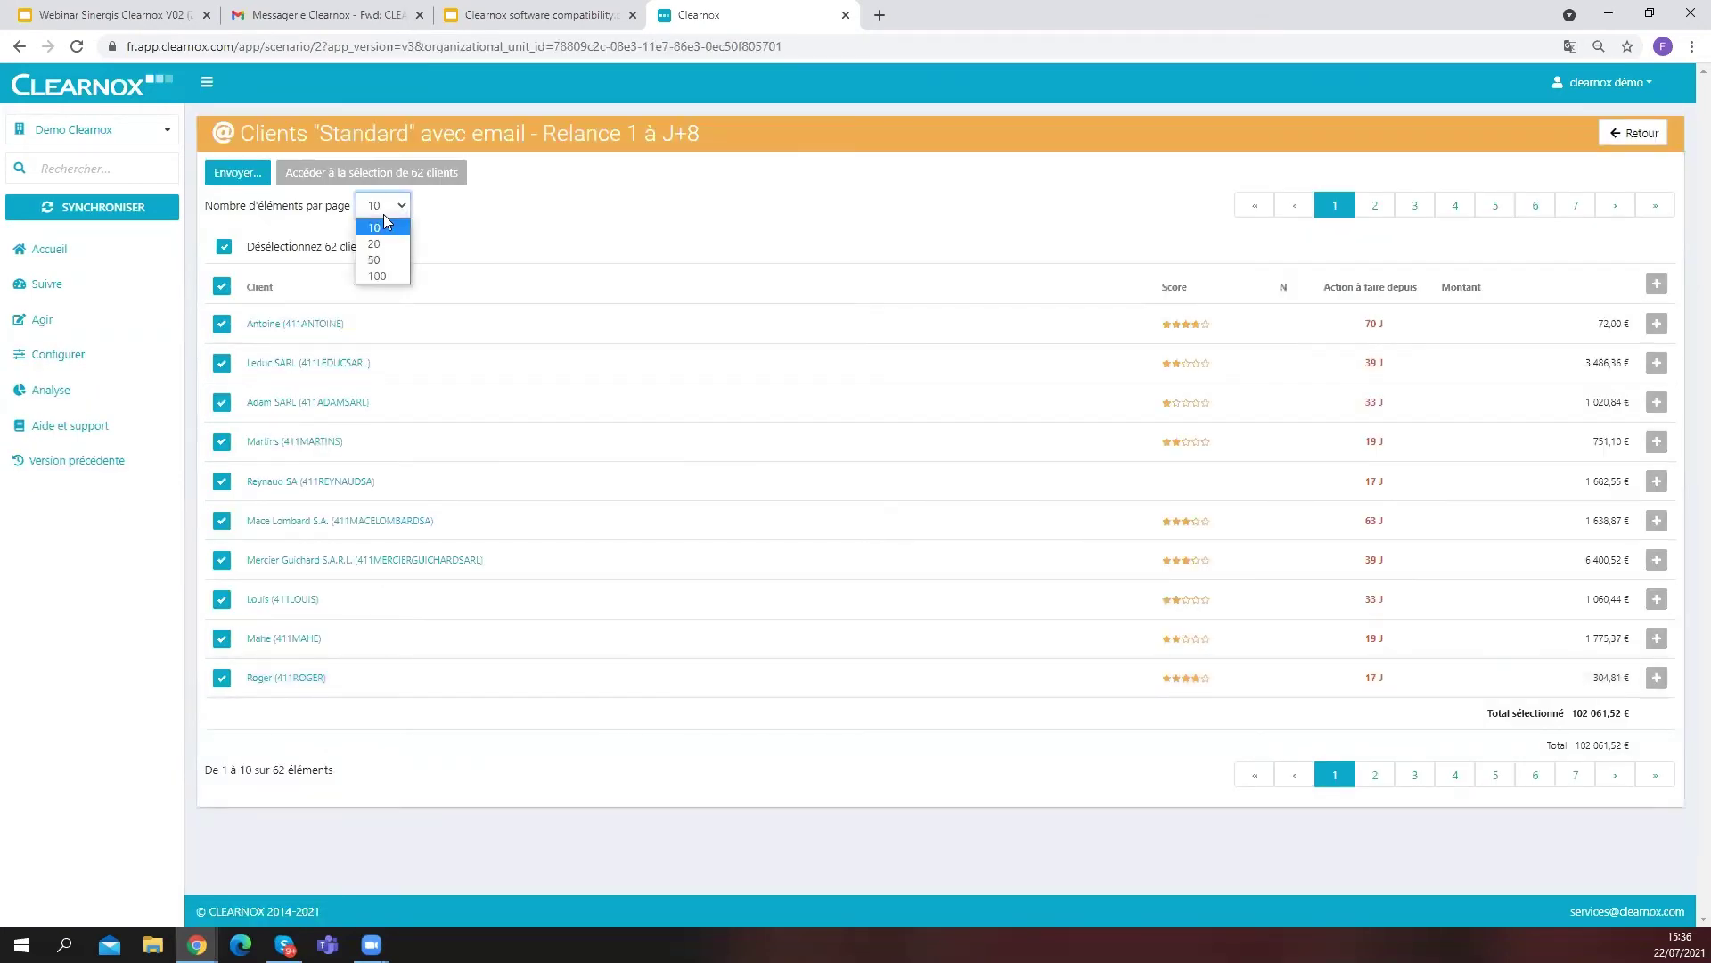
pyautogui.click(381, 275)
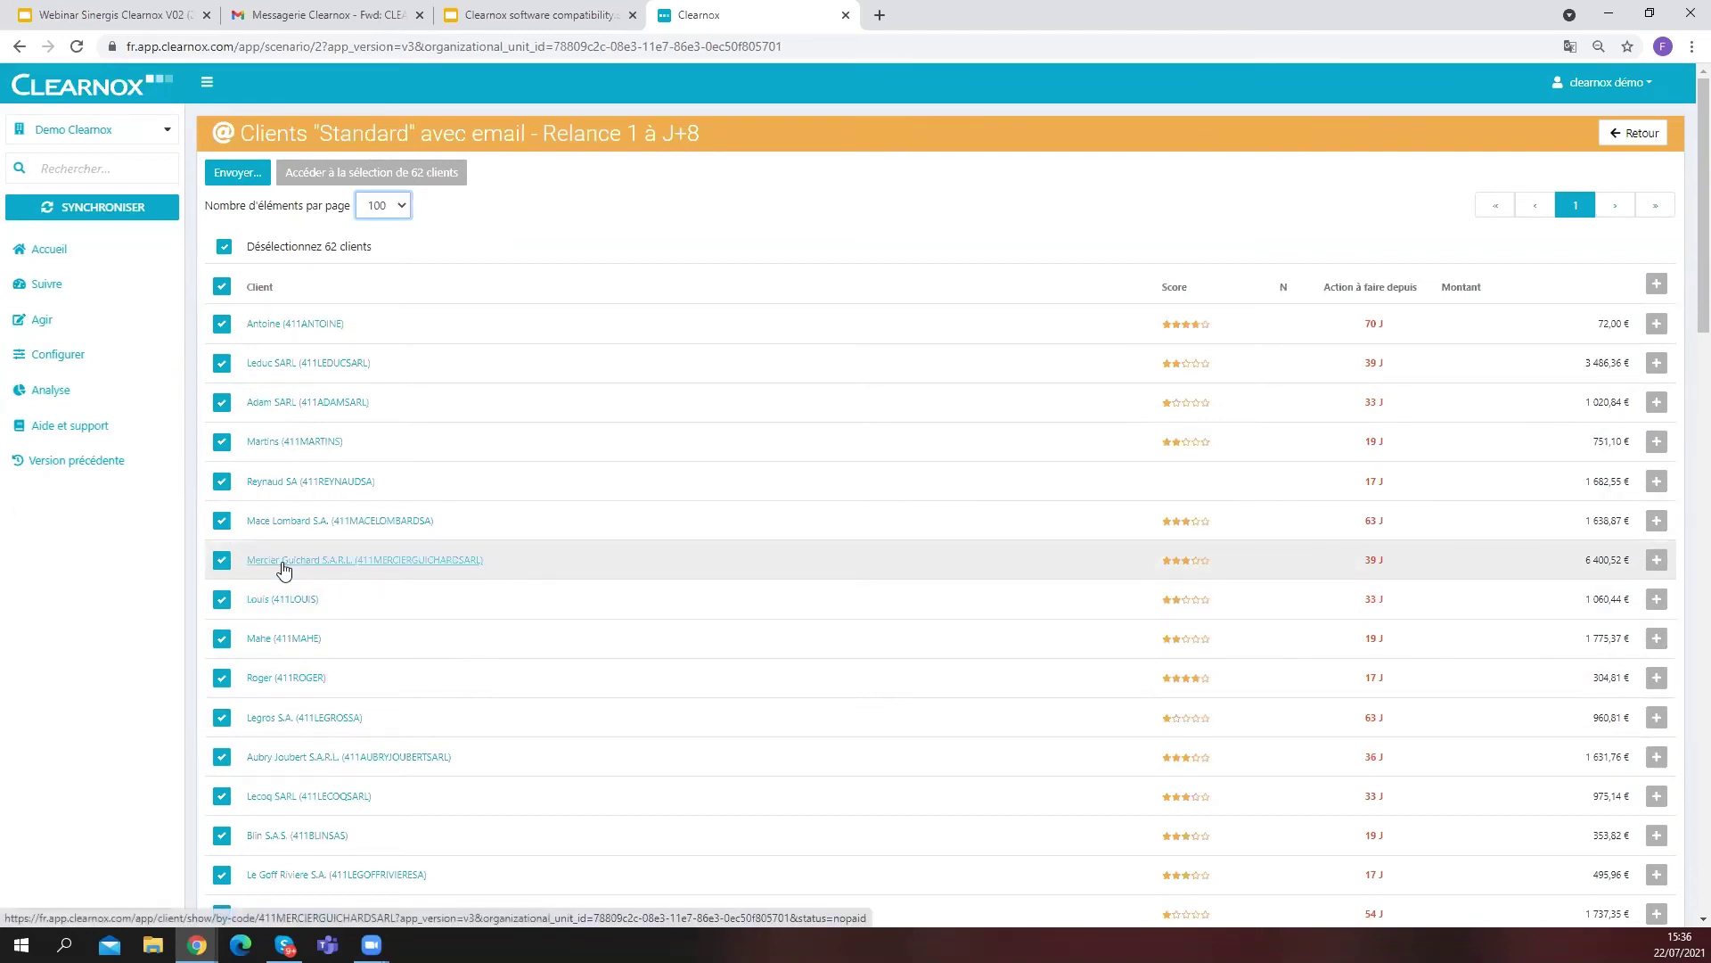
# Exclude and reinclude Mercier Guichard S.A.R.L. in the reminder selection, and deselect only its item AV000024
pyautogui.click(221, 560)
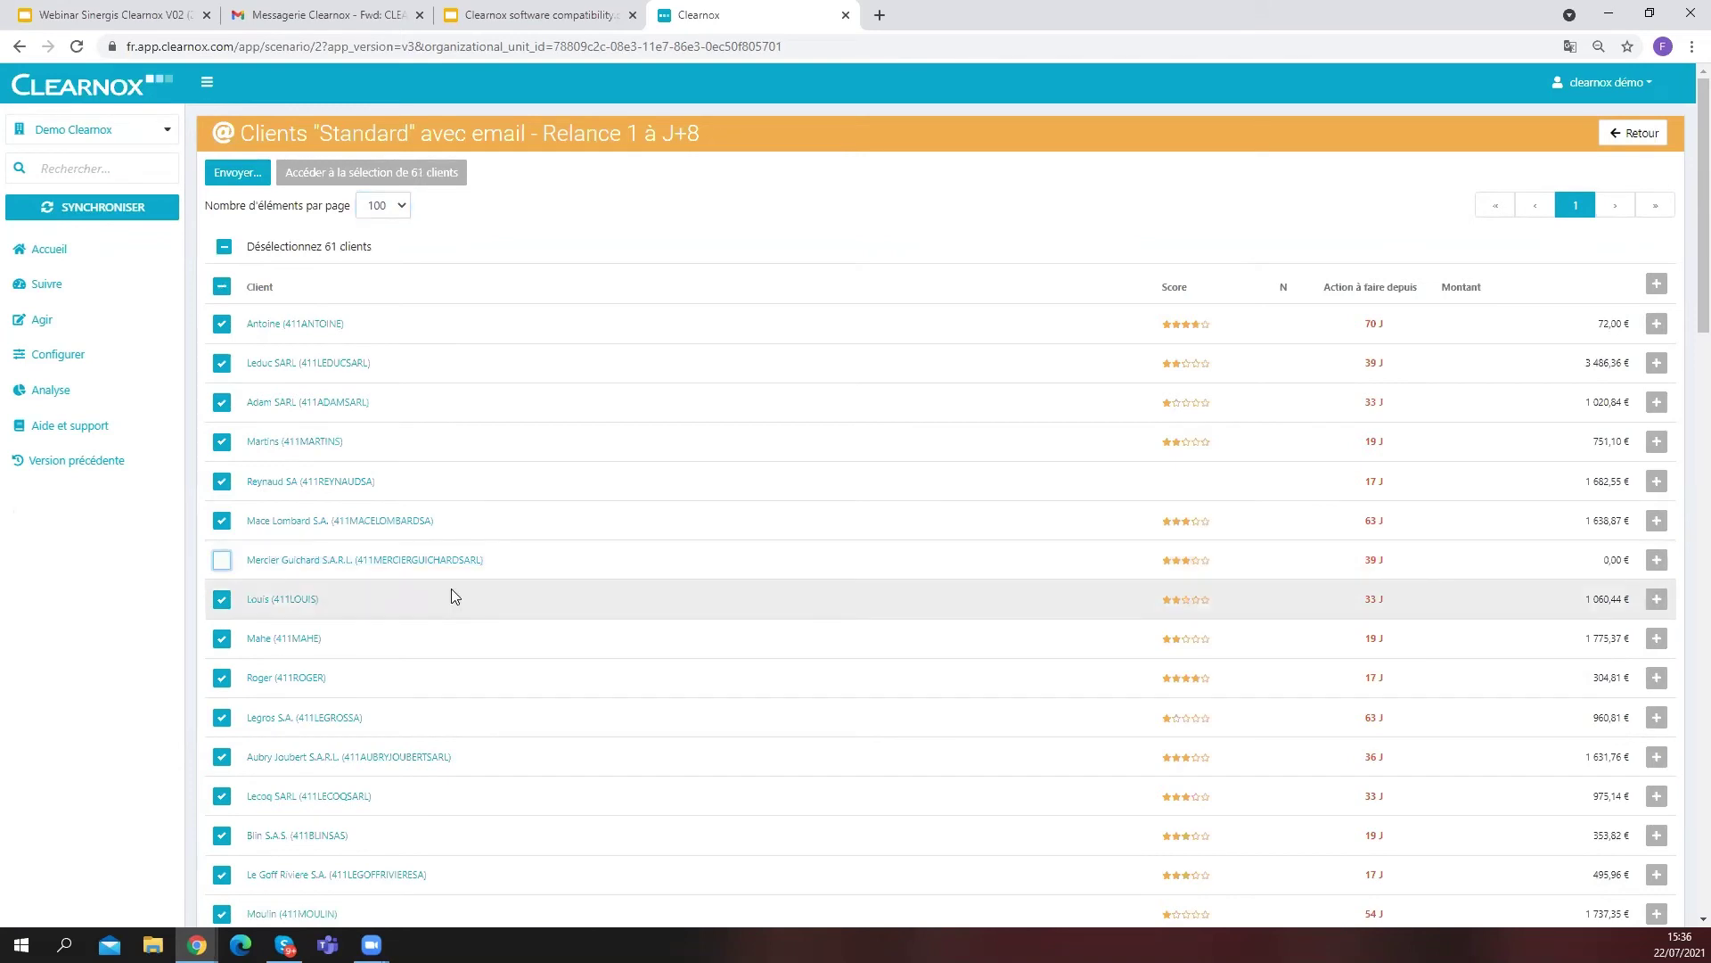
pyautogui.click(222, 561)
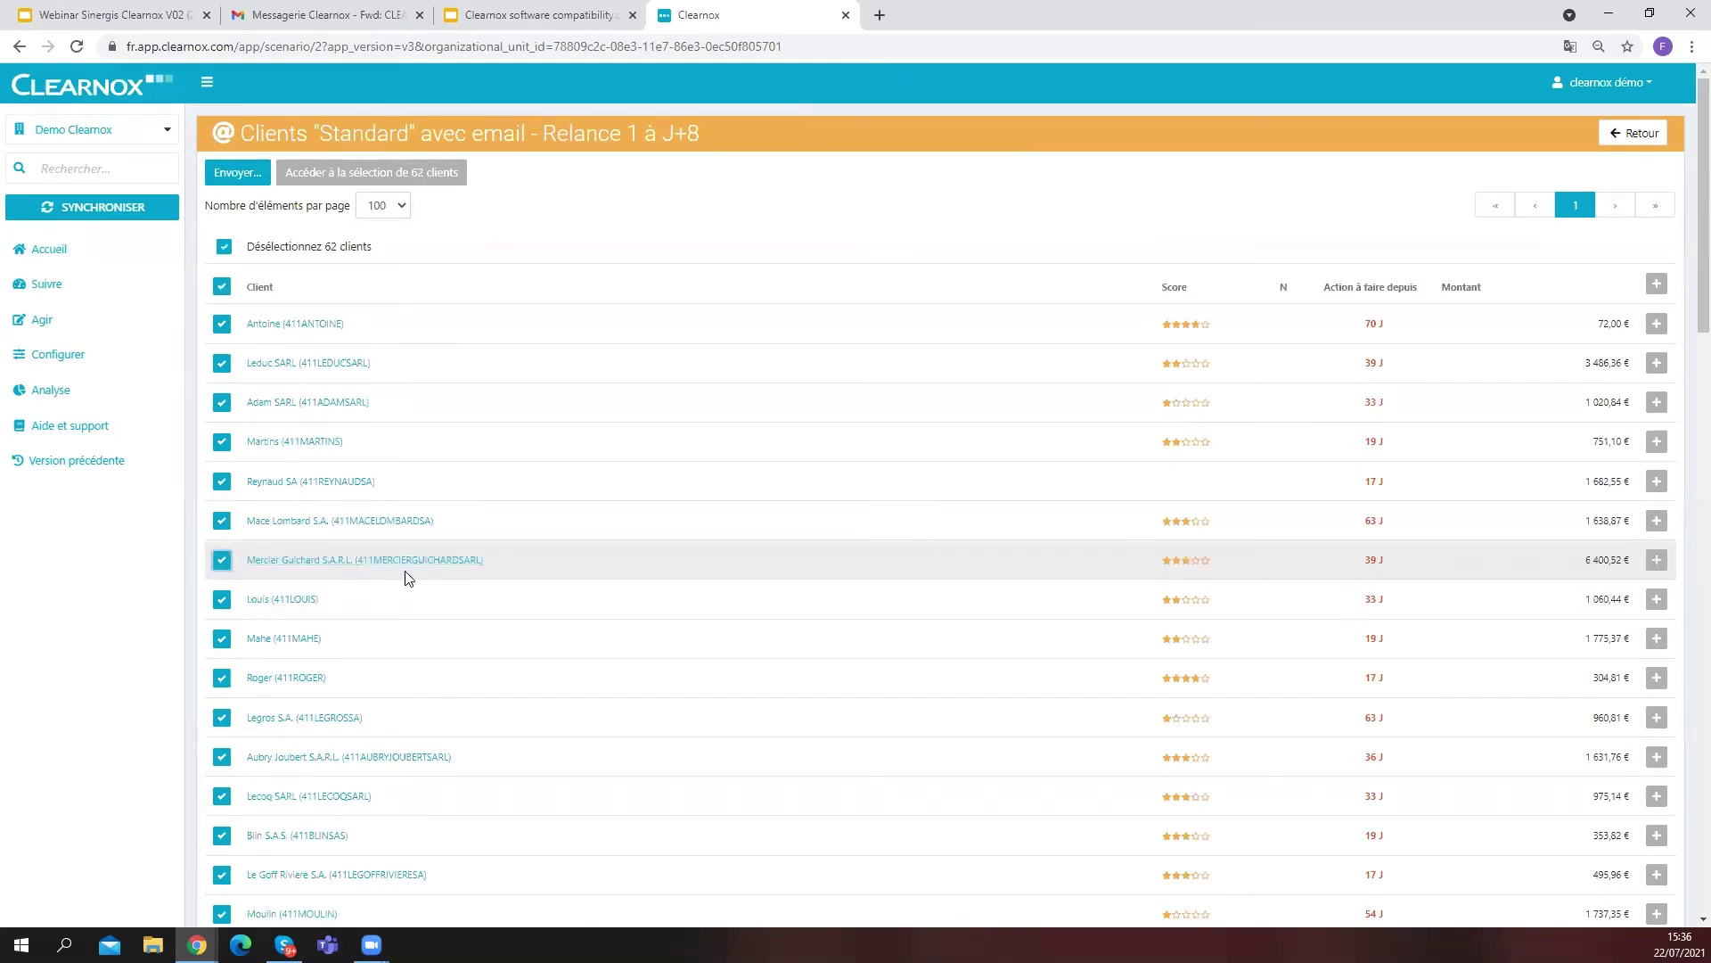
pyautogui.click(1657, 559)
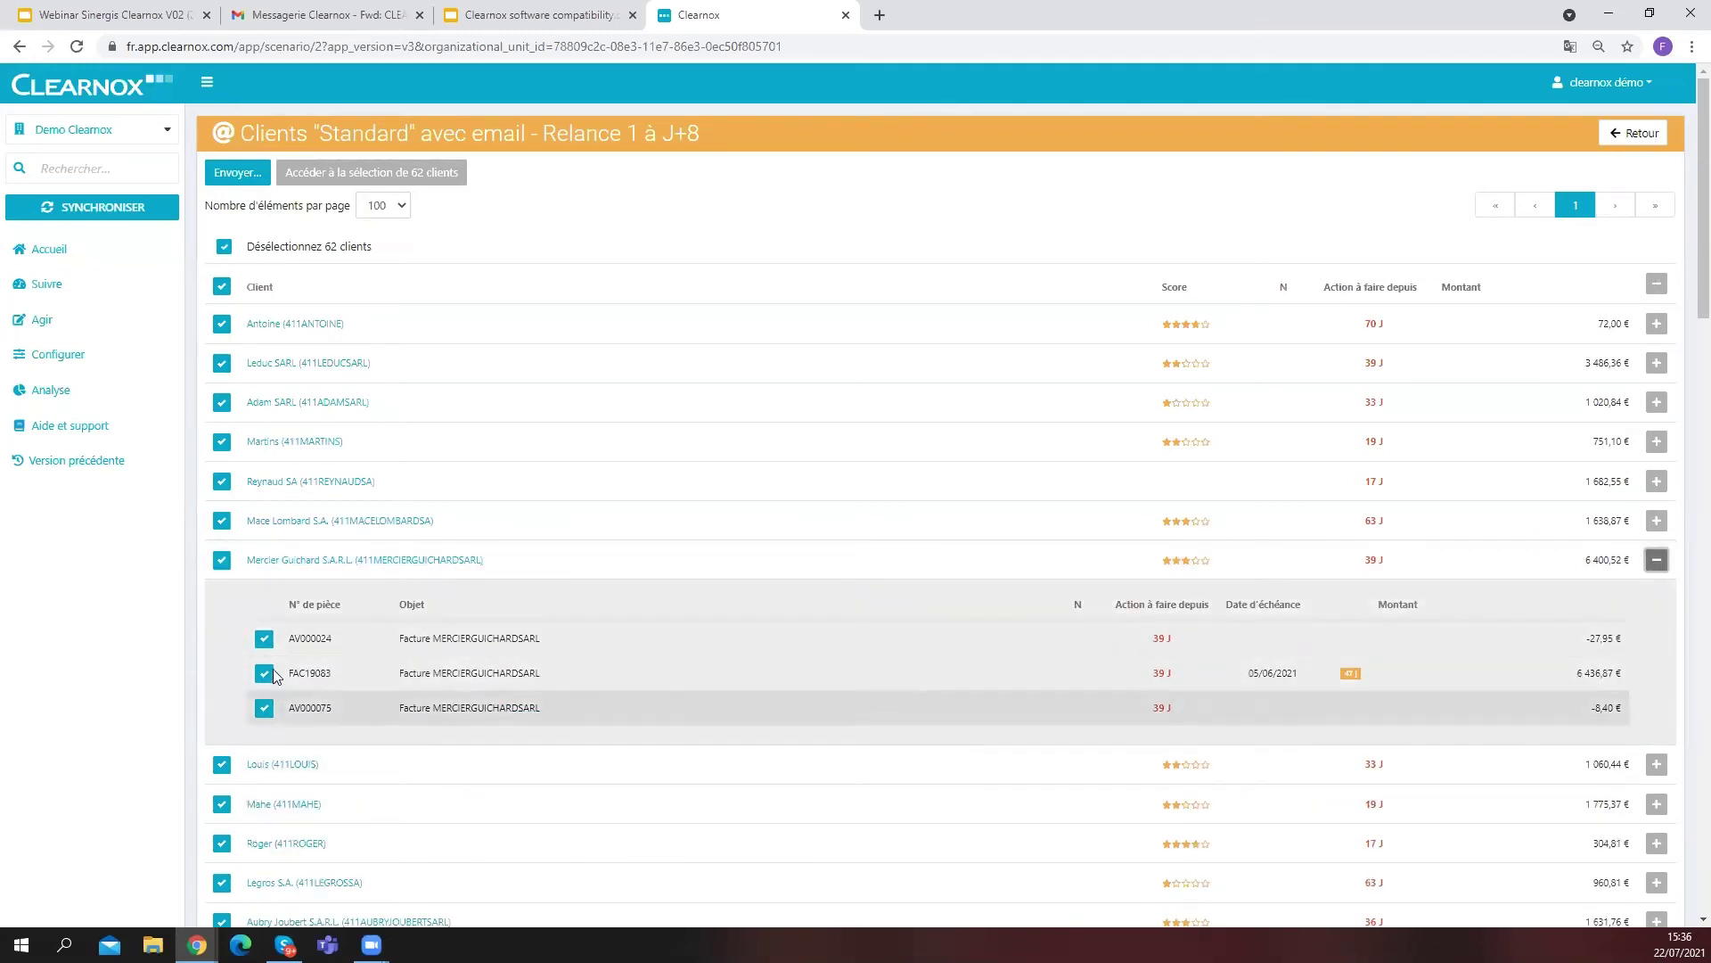
pyautogui.click(265, 641)
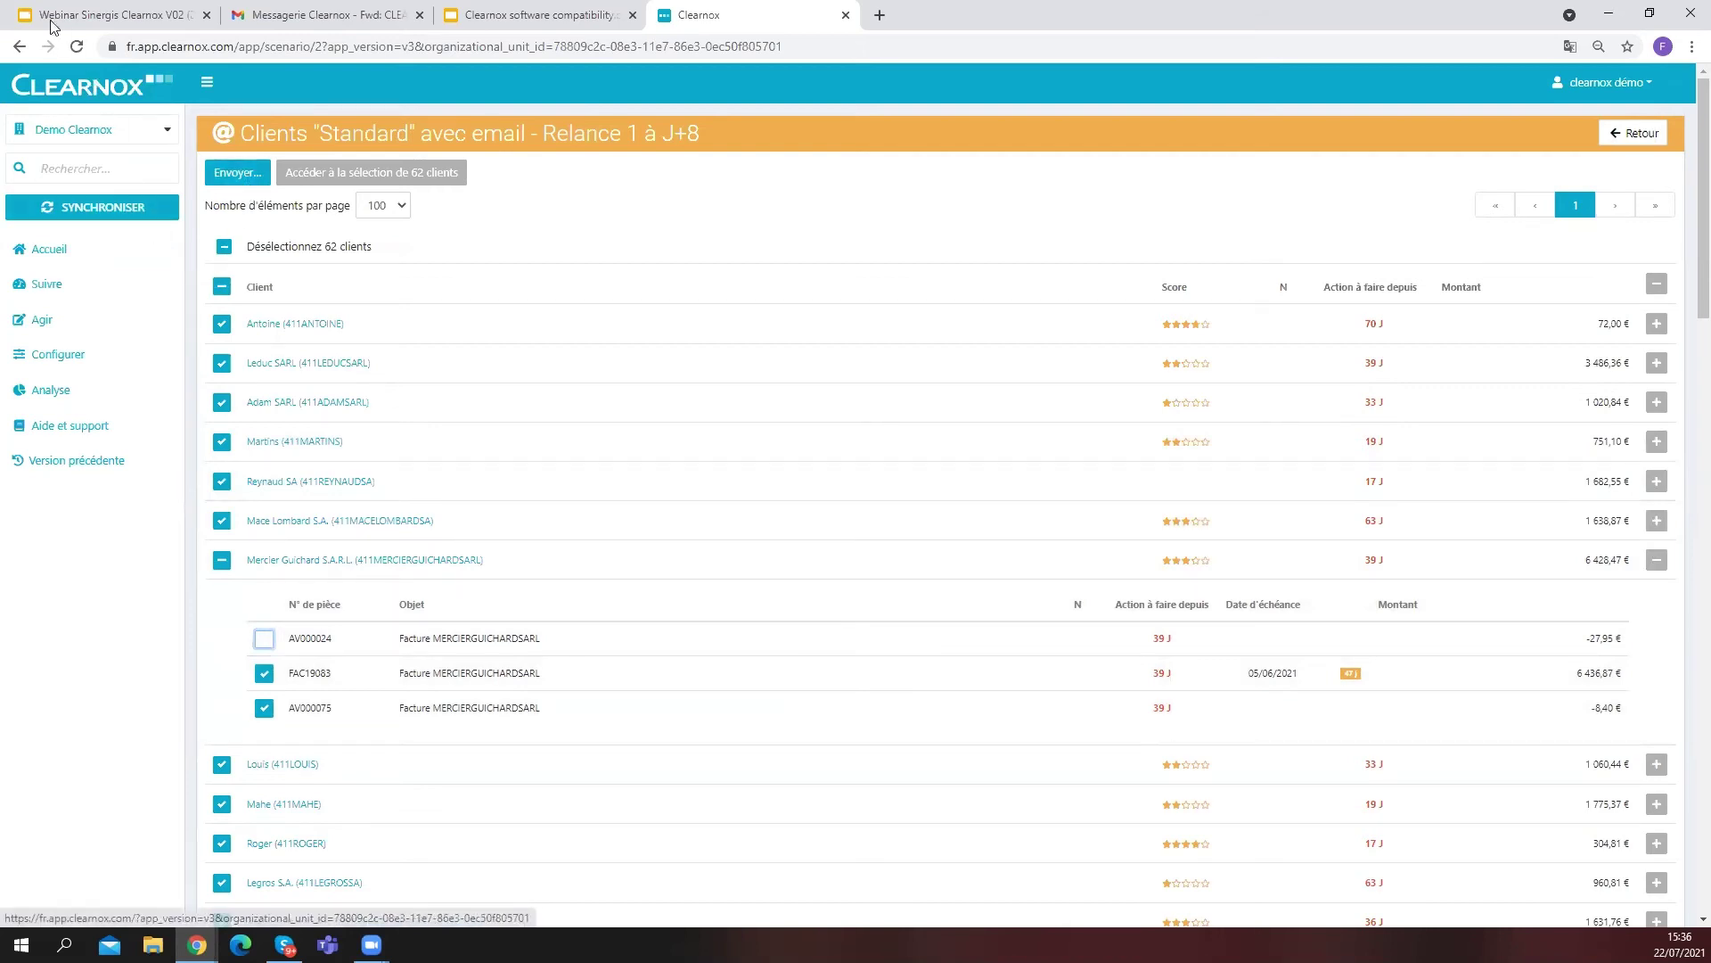
# Return to the scenario overview and open the configuration of the Clients "Standard" avec email scenario to examine its reminder steps
pyautogui.click(18, 47)
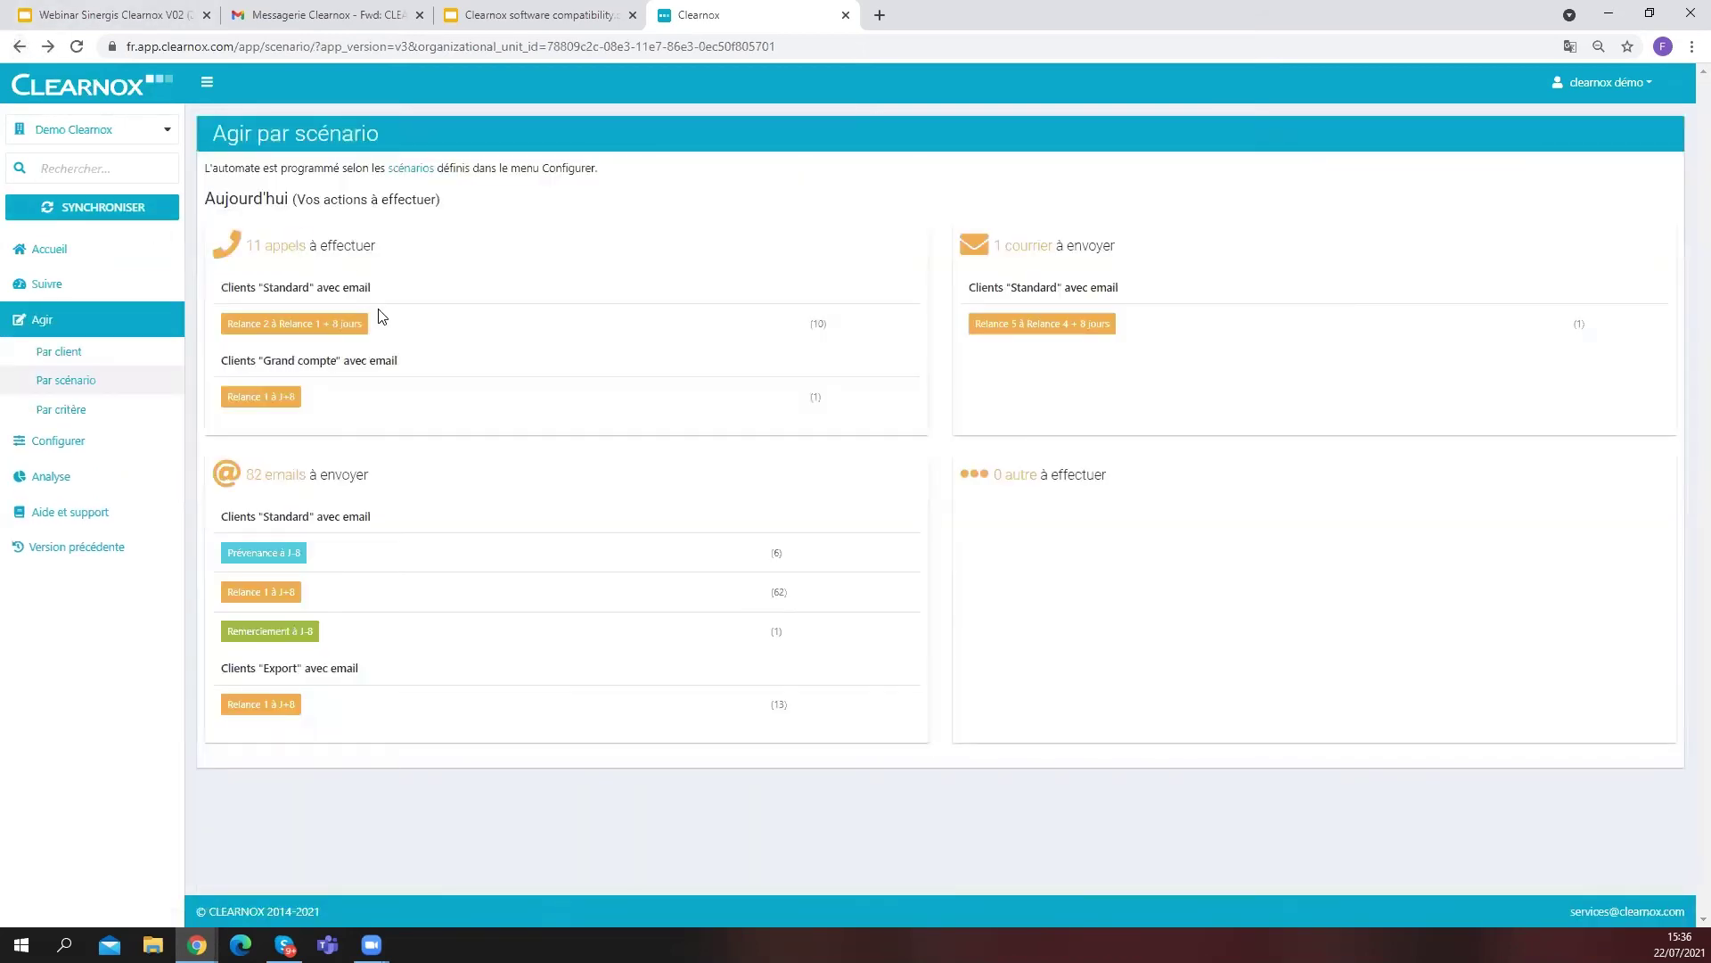
pyautogui.click(400, 170)
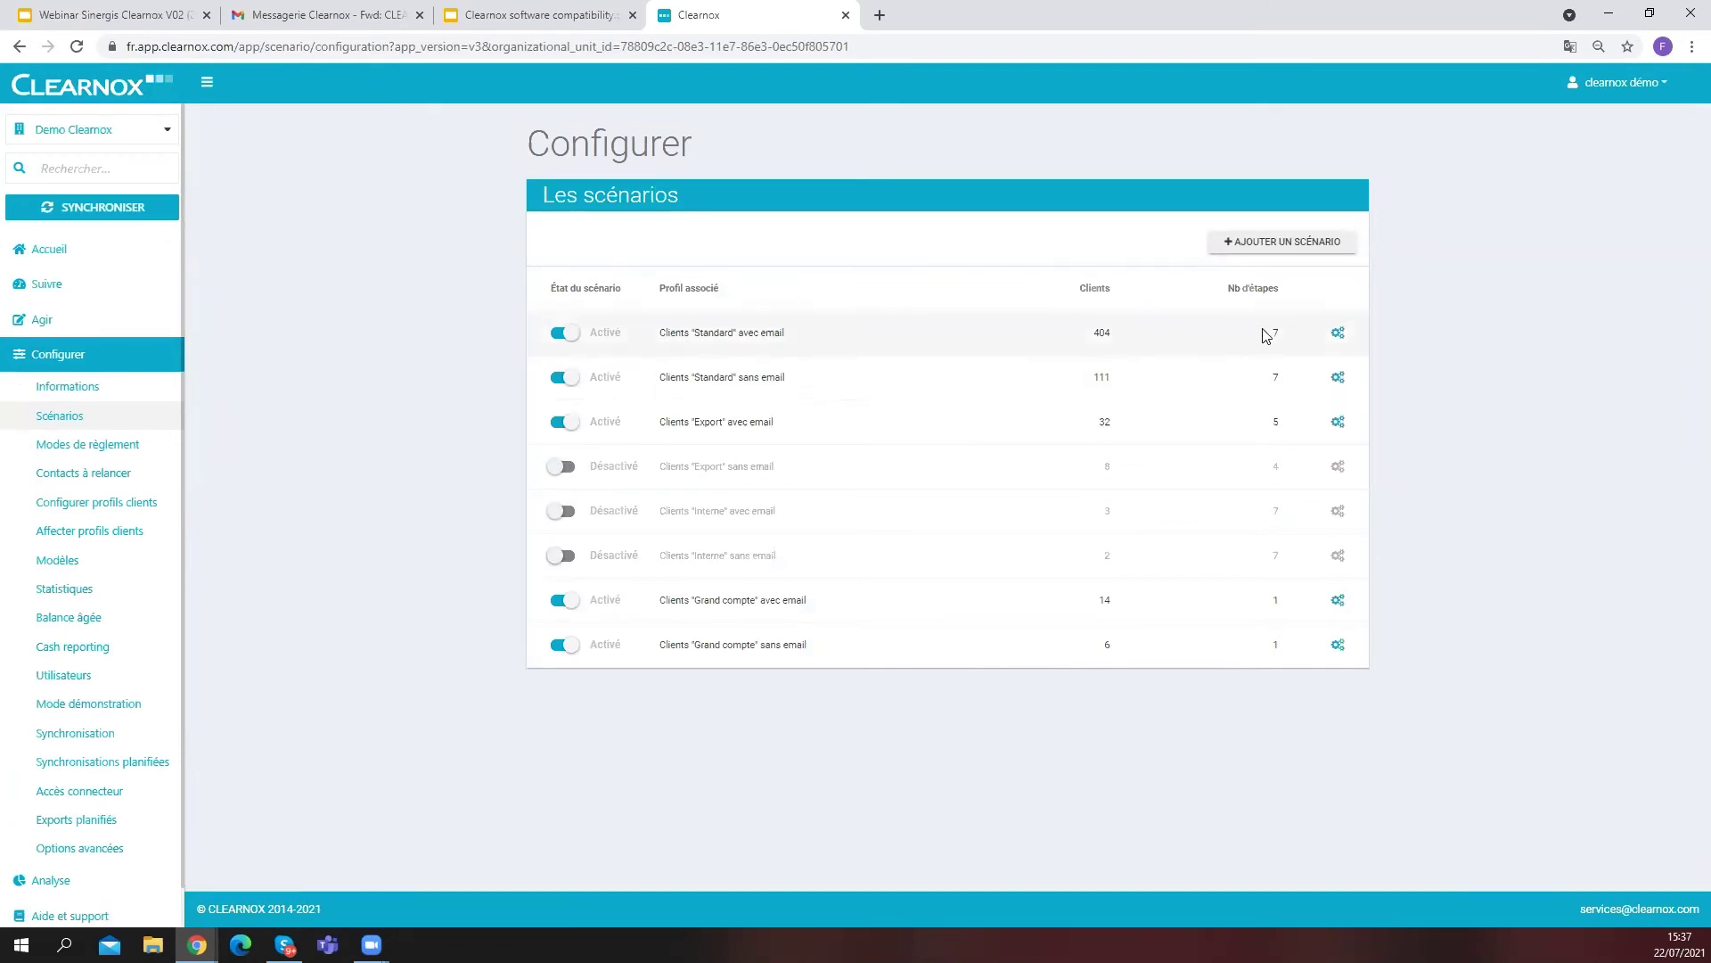
pyautogui.click(1337, 333)
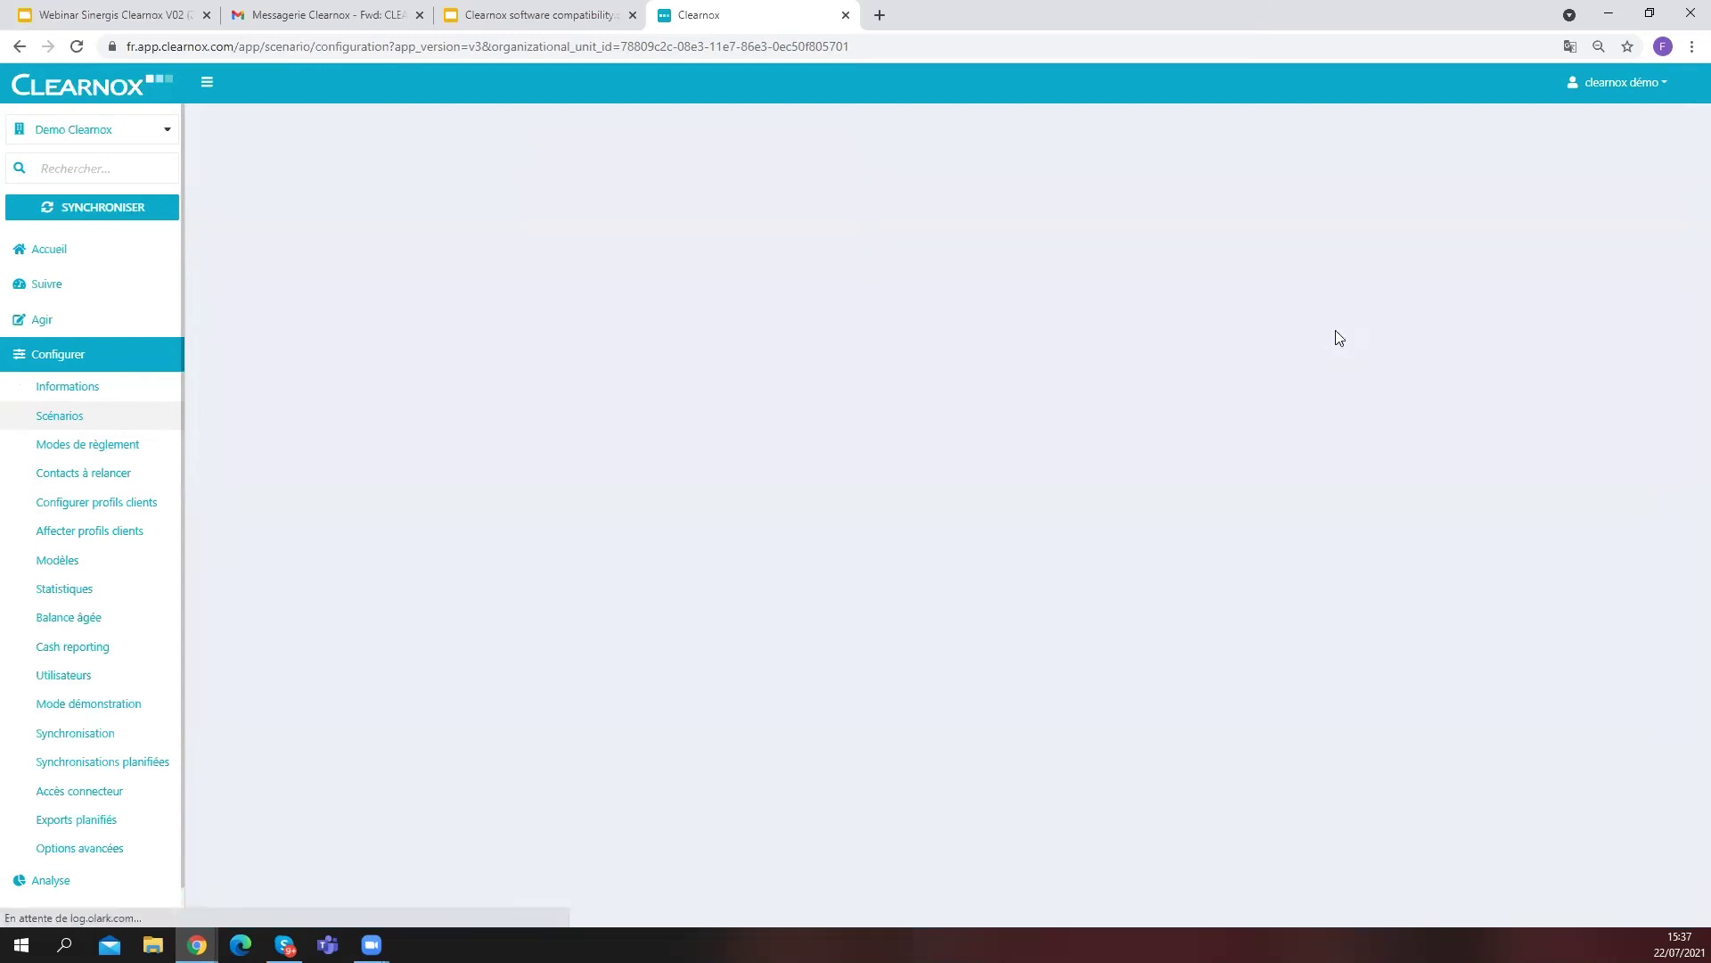
pyautogui.scroll(-3, 894, 366)
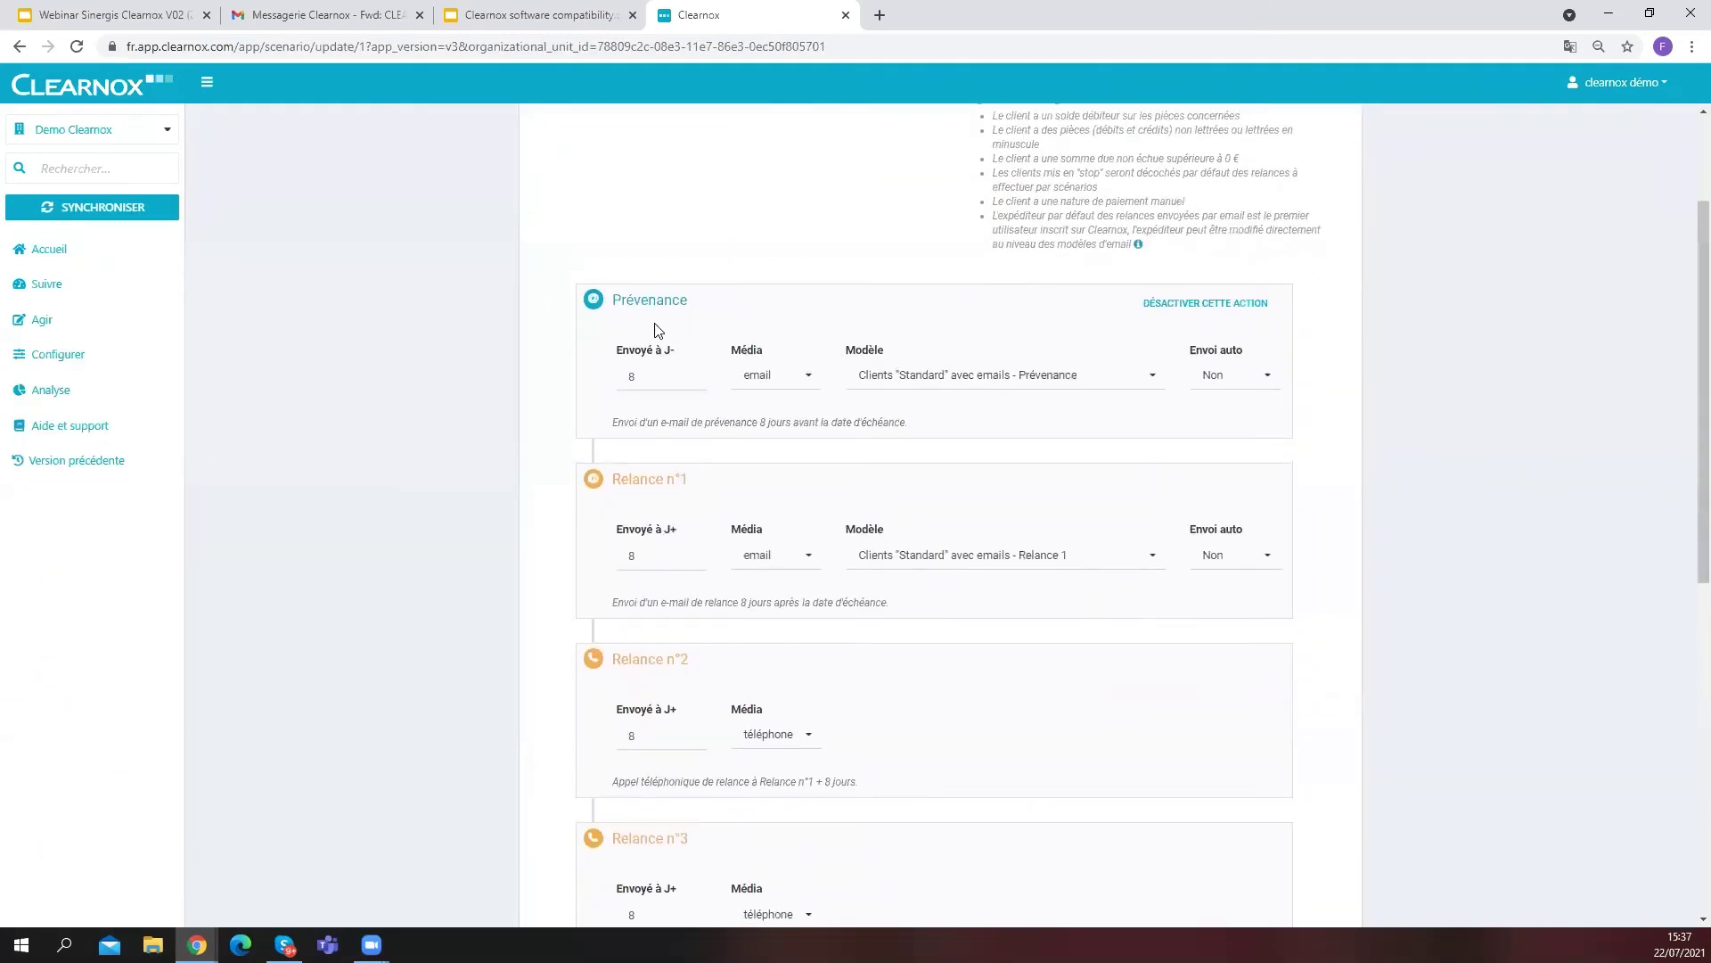
pyautogui.scroll(-2, 625, 369)
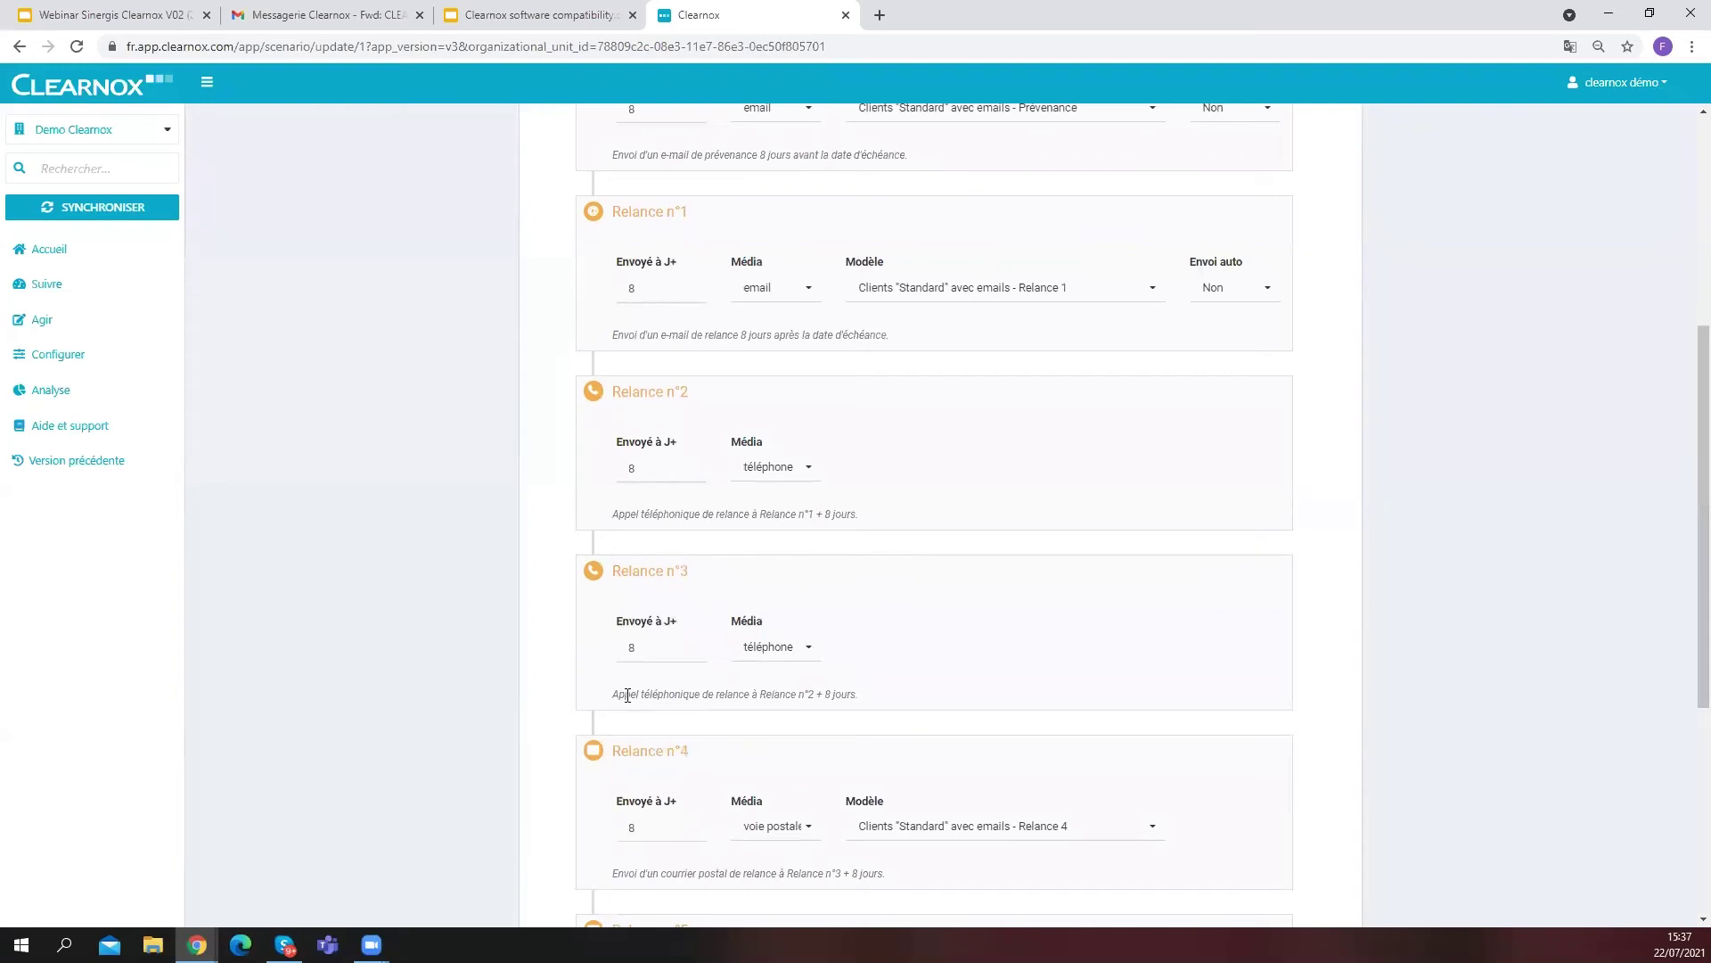
pyautogui.scroll(-2, 627, 695)
pyautogui.scroll(-3, 628, 695)
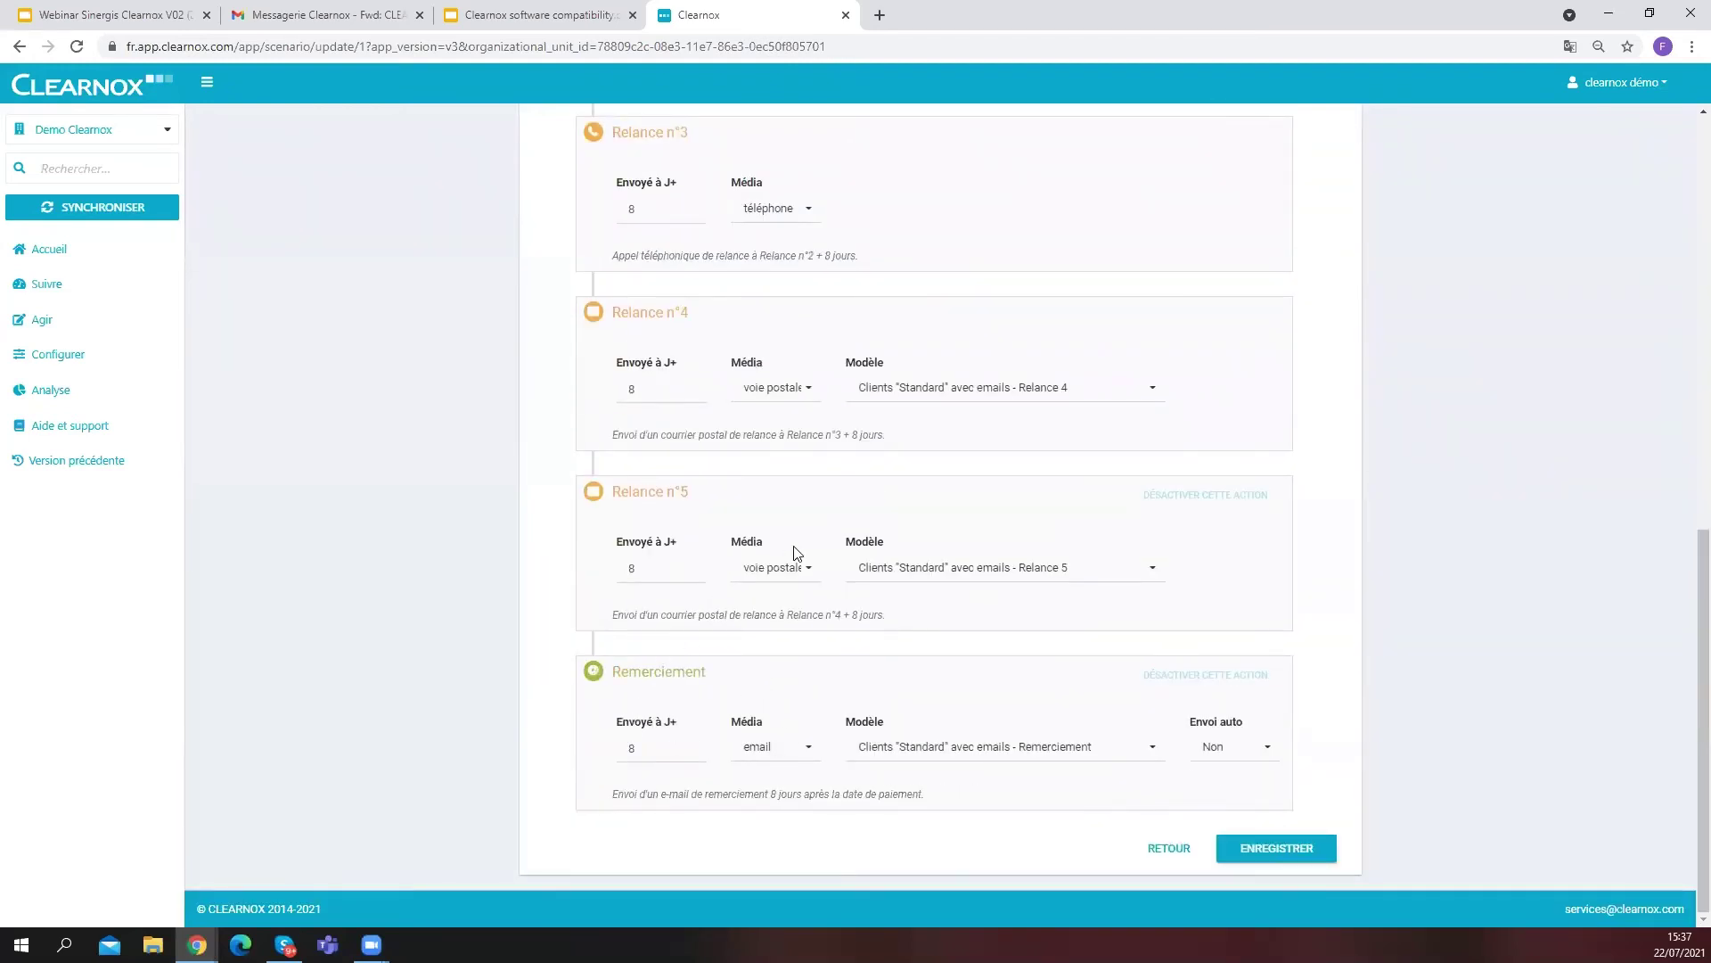
pyautogui.scroll(7, 794, 546)
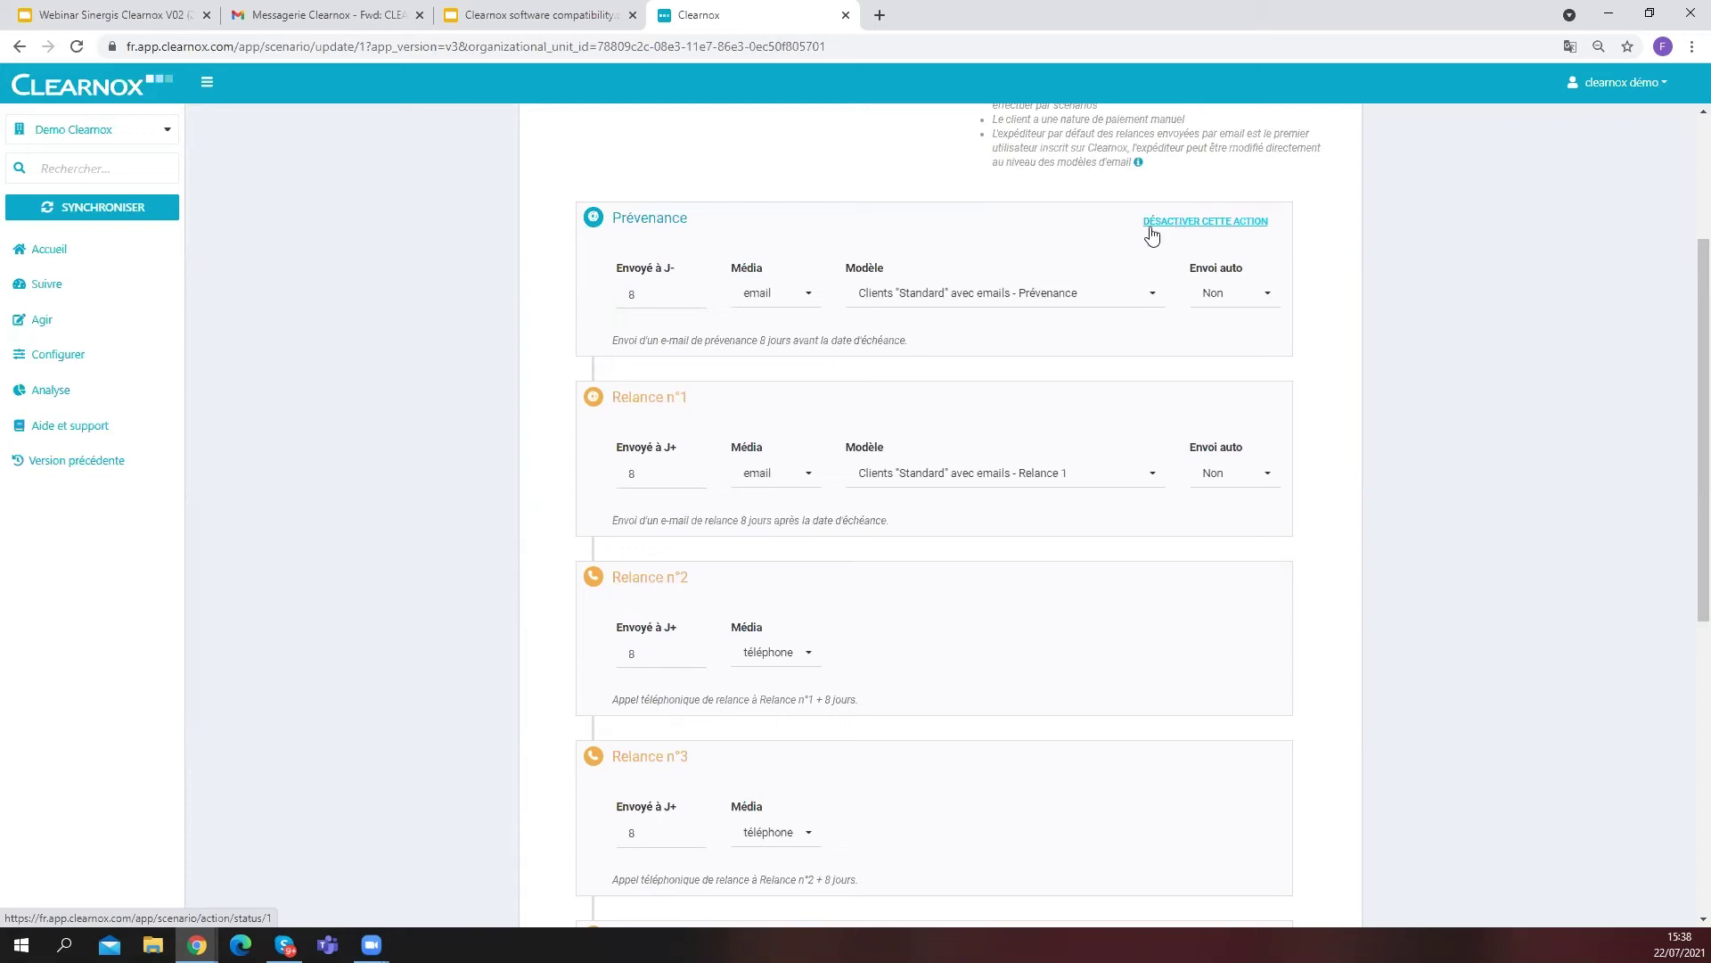
# Try a 6-day delay for the Prévenance step and restore it to 8 days
pyautogui.click(676, 301)
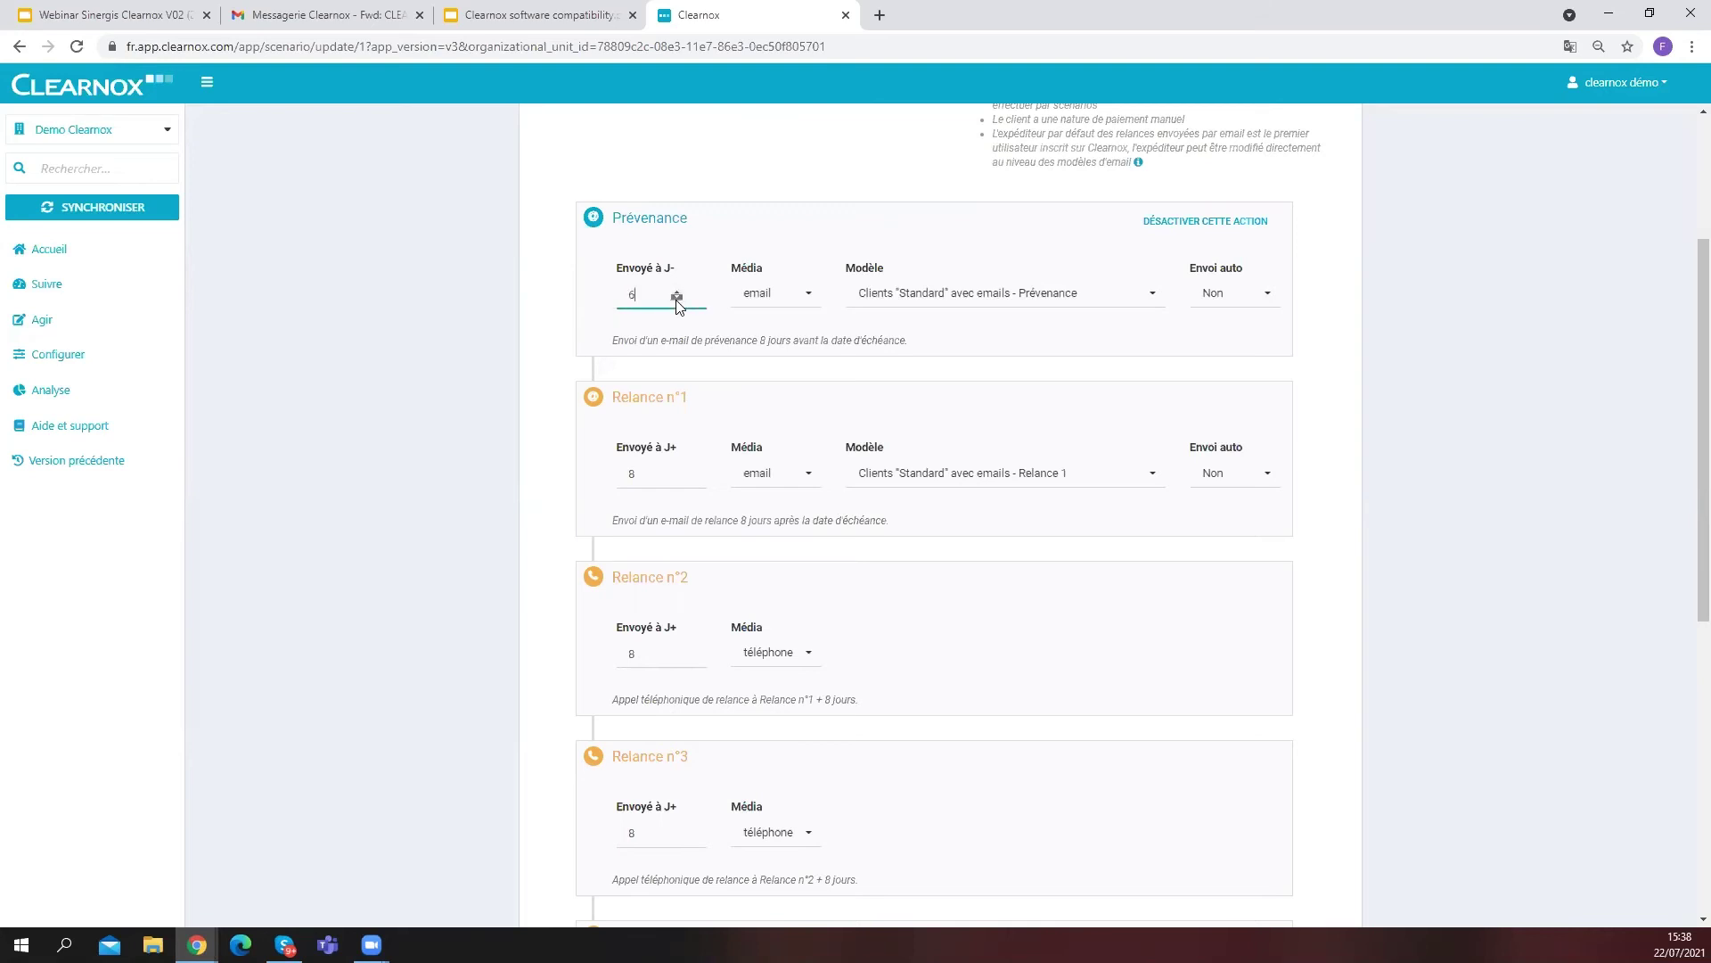
pyautogui.click(676, 298)
pyautogui.click(675, 298)
# Switch the Prévenance step's media to téléphone and return it to email
pyautogui.click(778, 294)
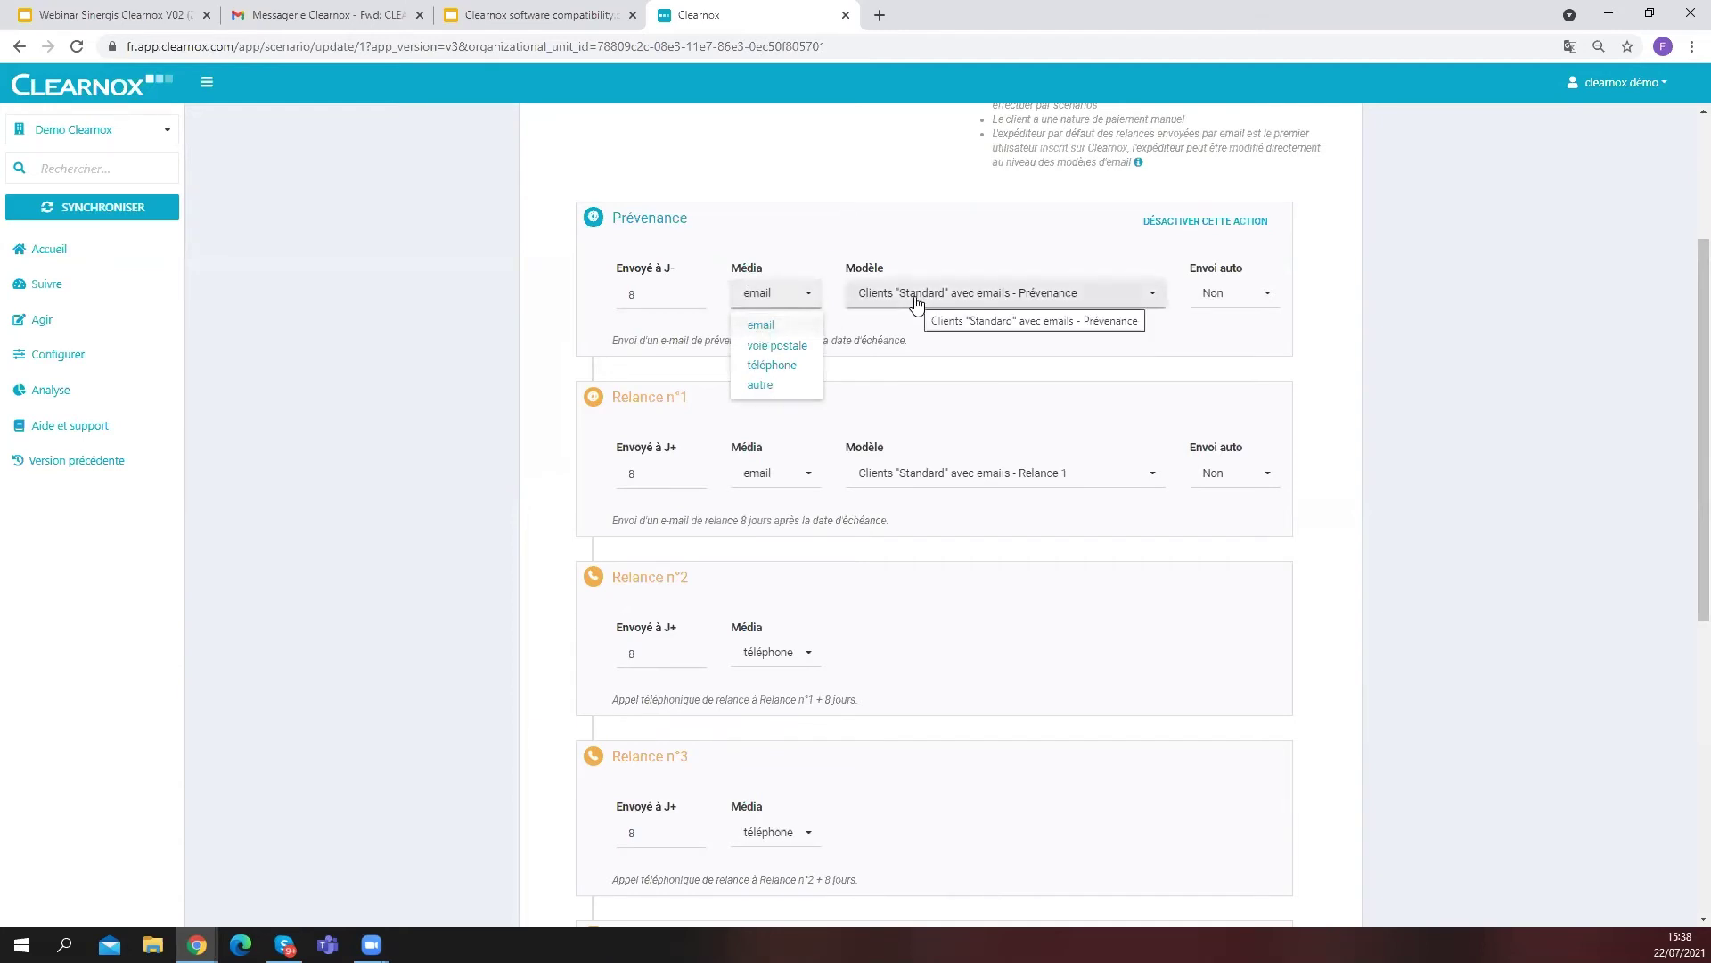
pyautogui.click(772, 328)
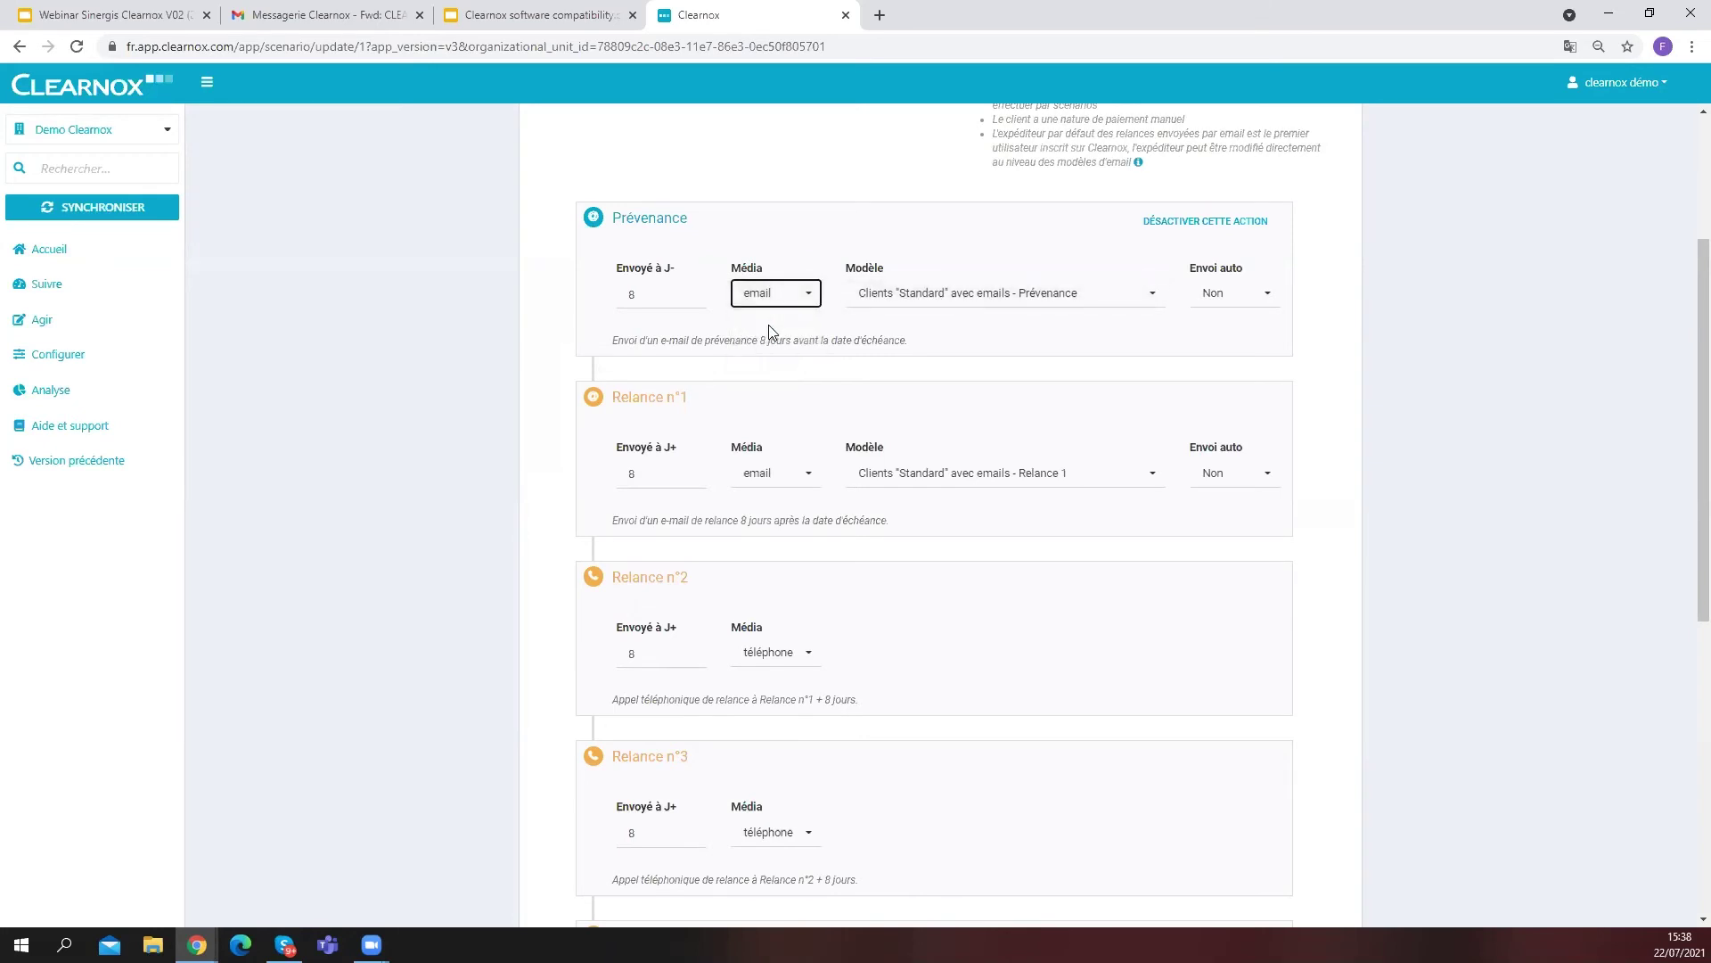
pyautogui.click(775, 294)
pyautogui.click(766, 368)
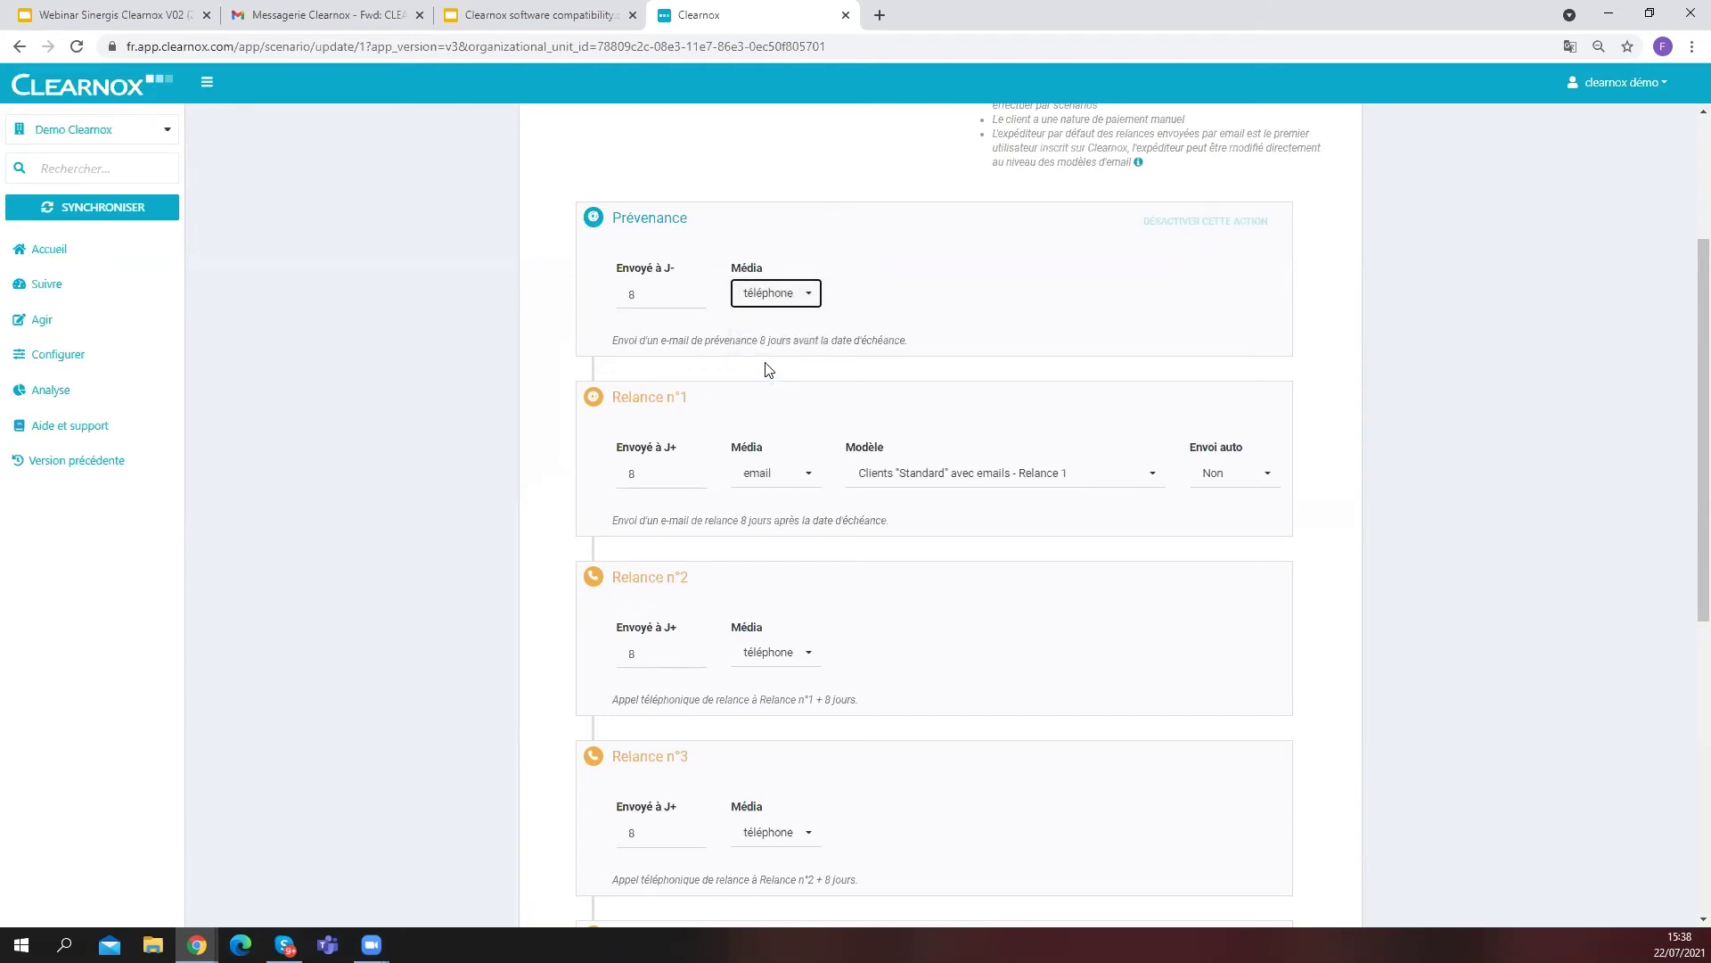
pyautogui.click(772, 295)
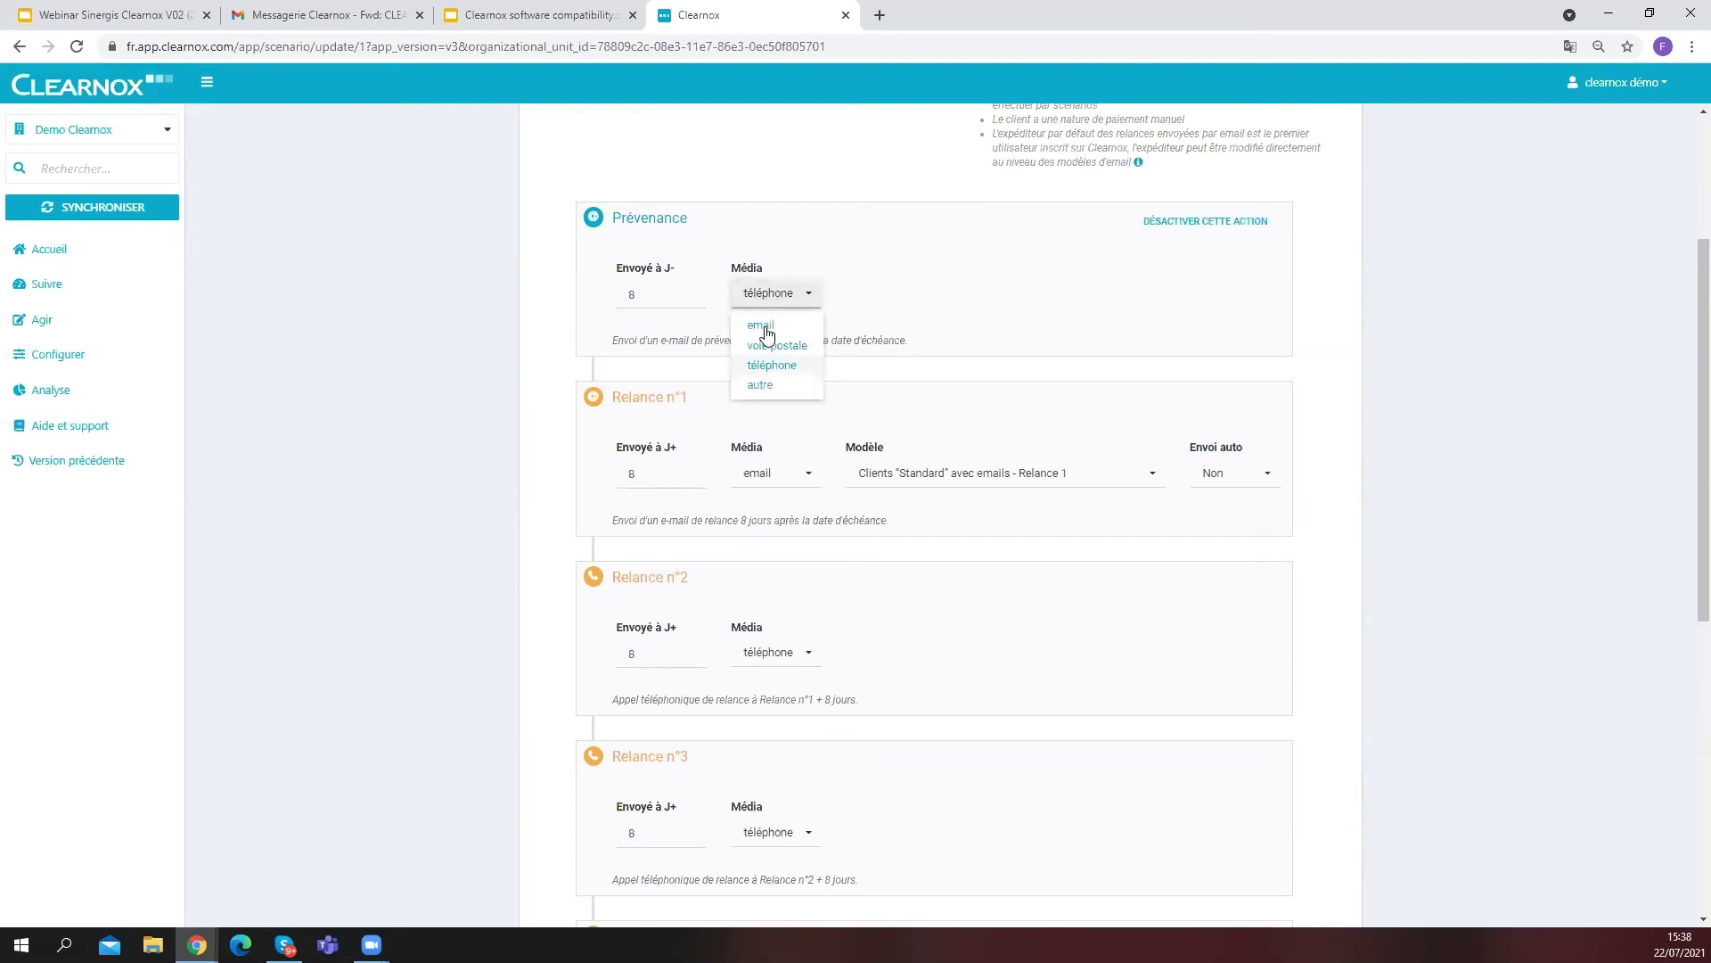
pyautogui.click(764, 326)
# Examine the reminder steps from Relance n°1 through Remerciement, including the media choices and sending delay of Relance n°1
pyautogui.scroll(-2, 806, 343)
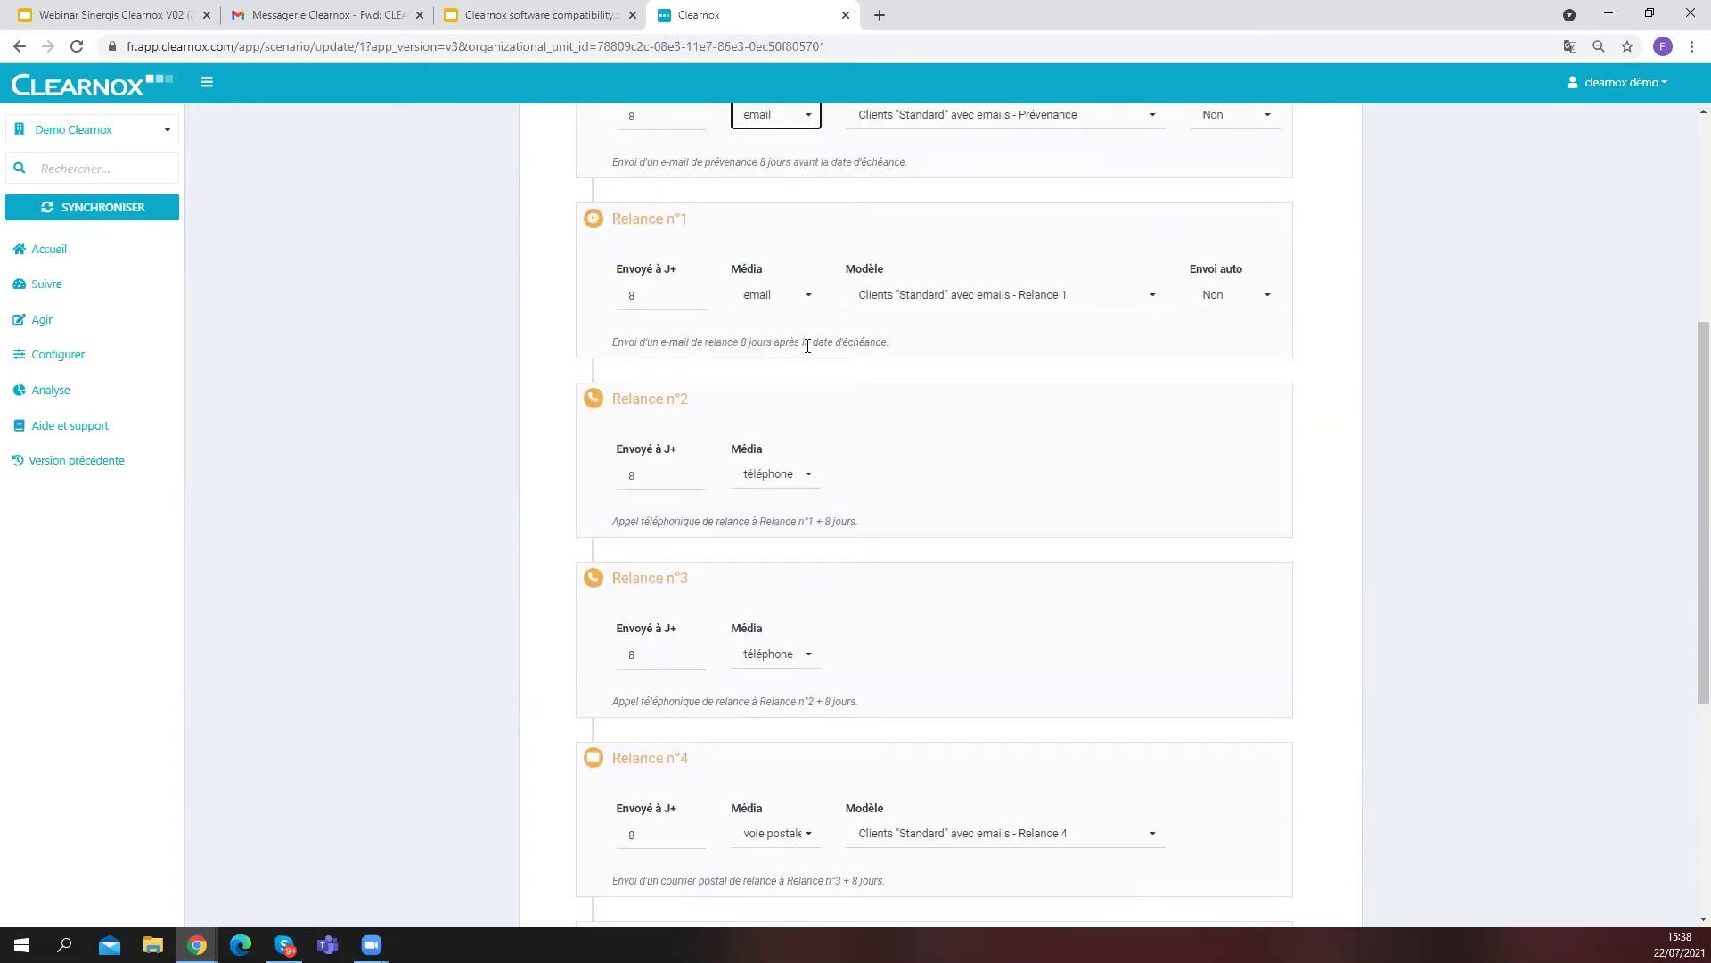
pyautogui.scroll(-5, 692, 443)
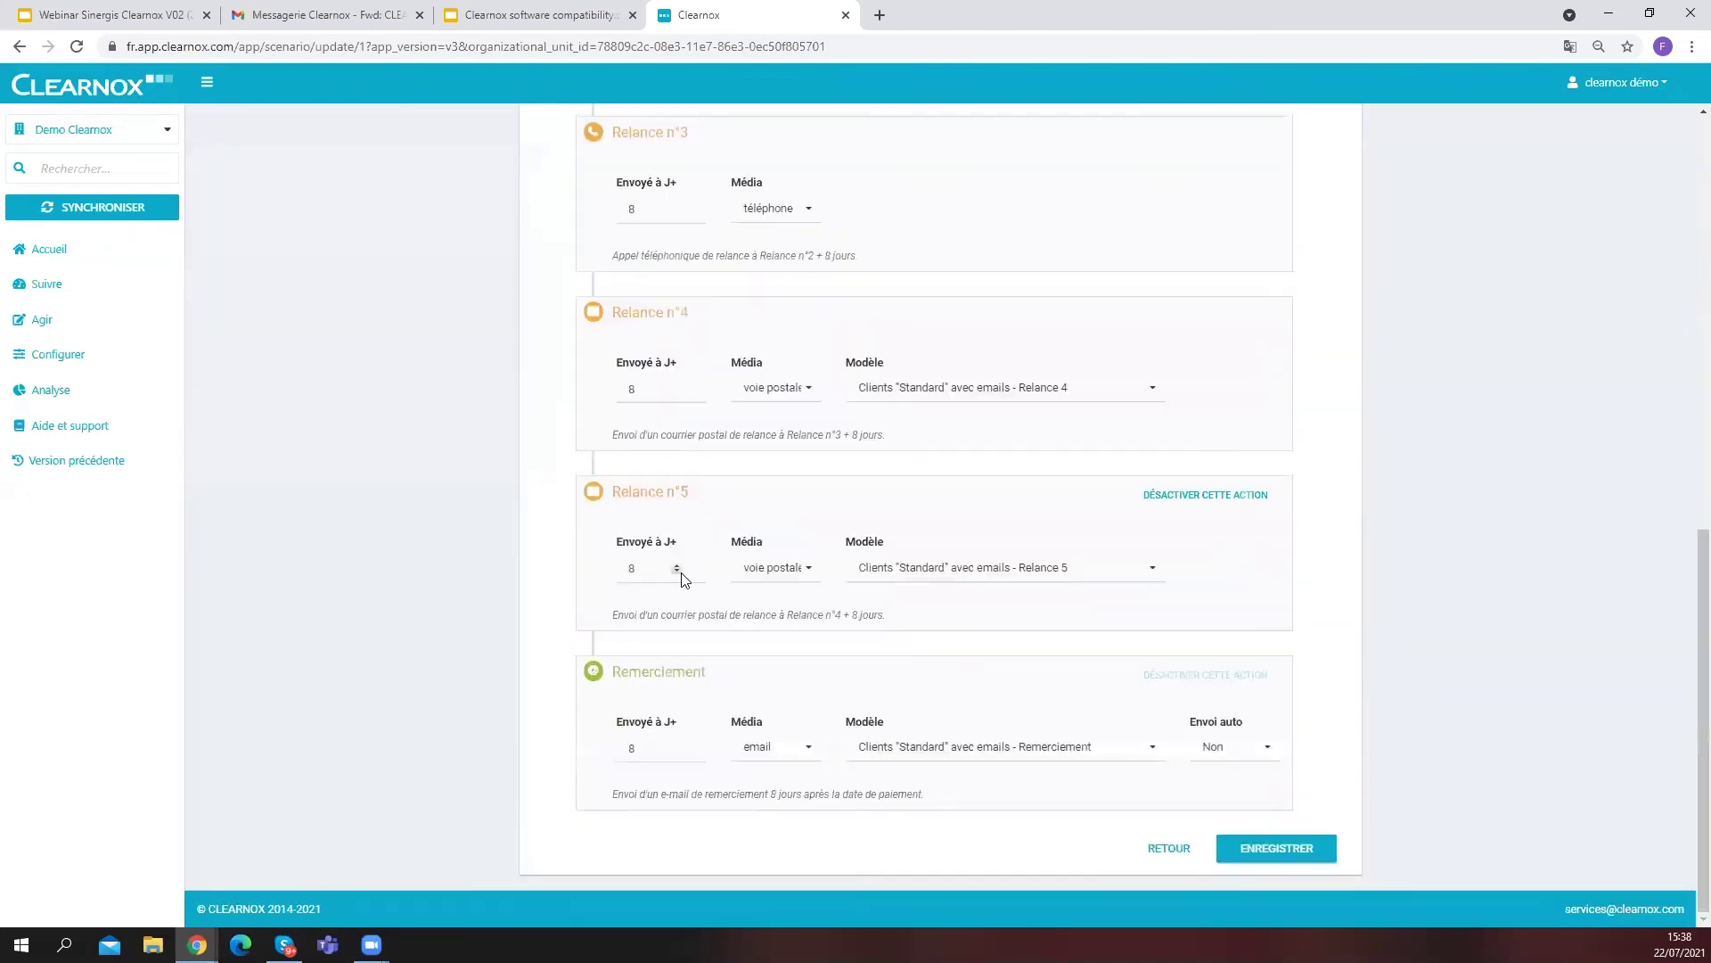
pyautogui.scroll(5, 659, 517)
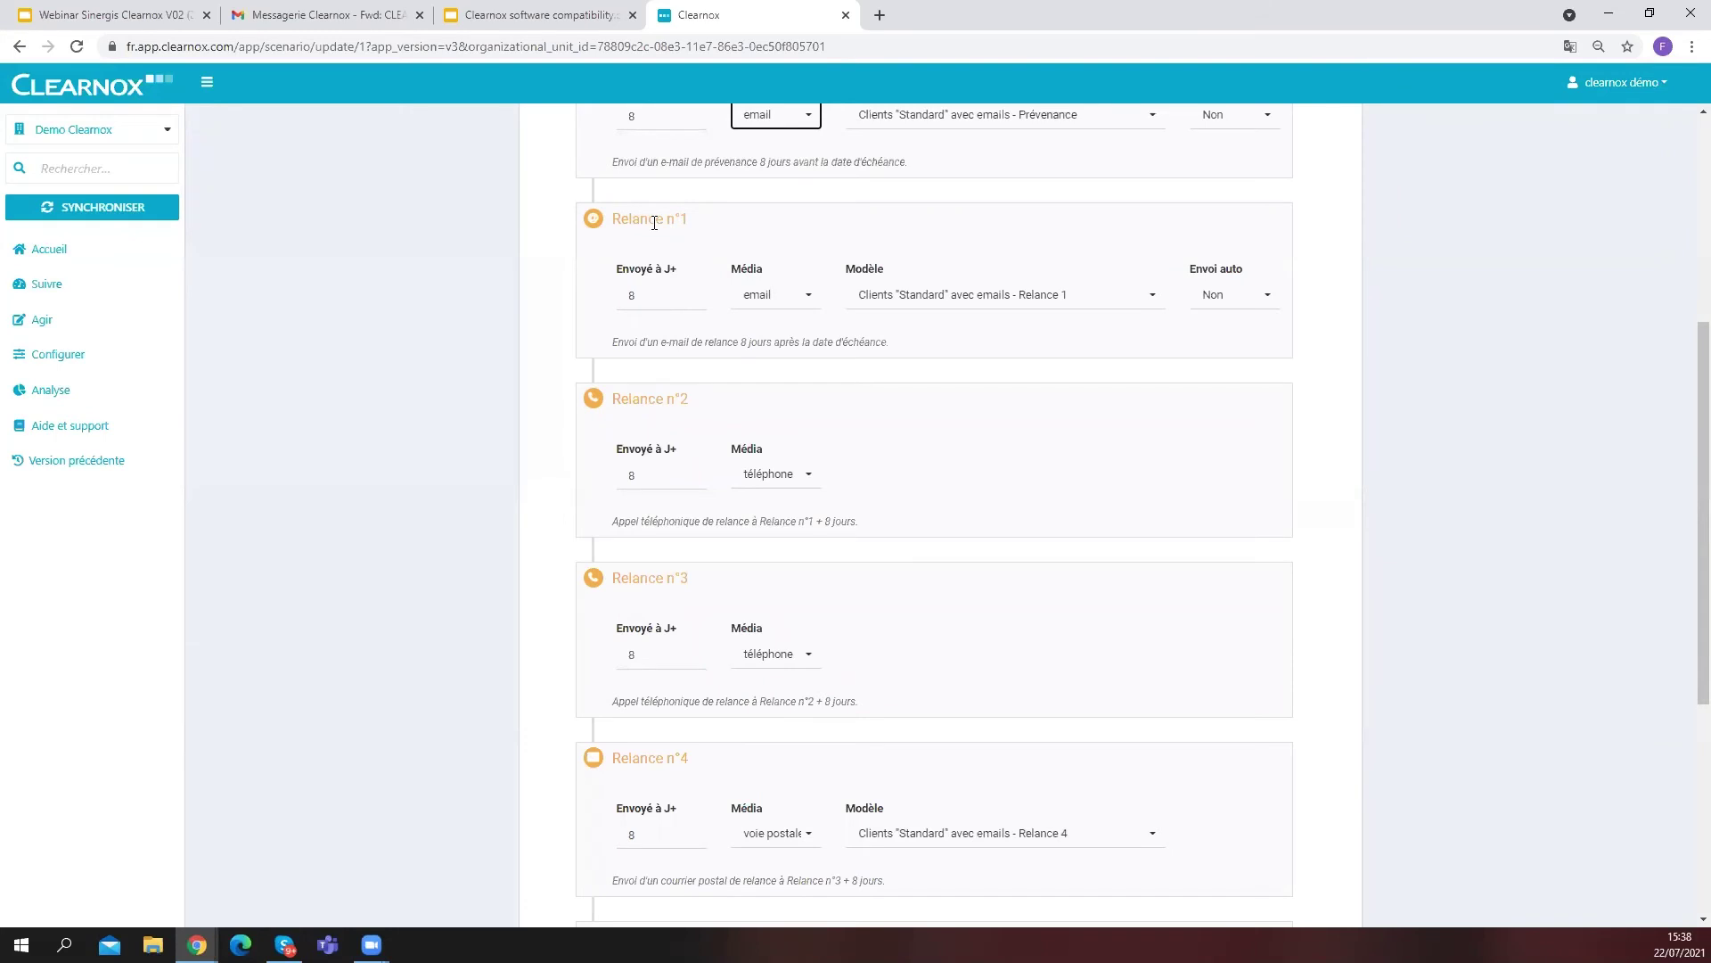
pyautogui.click(765, 299)
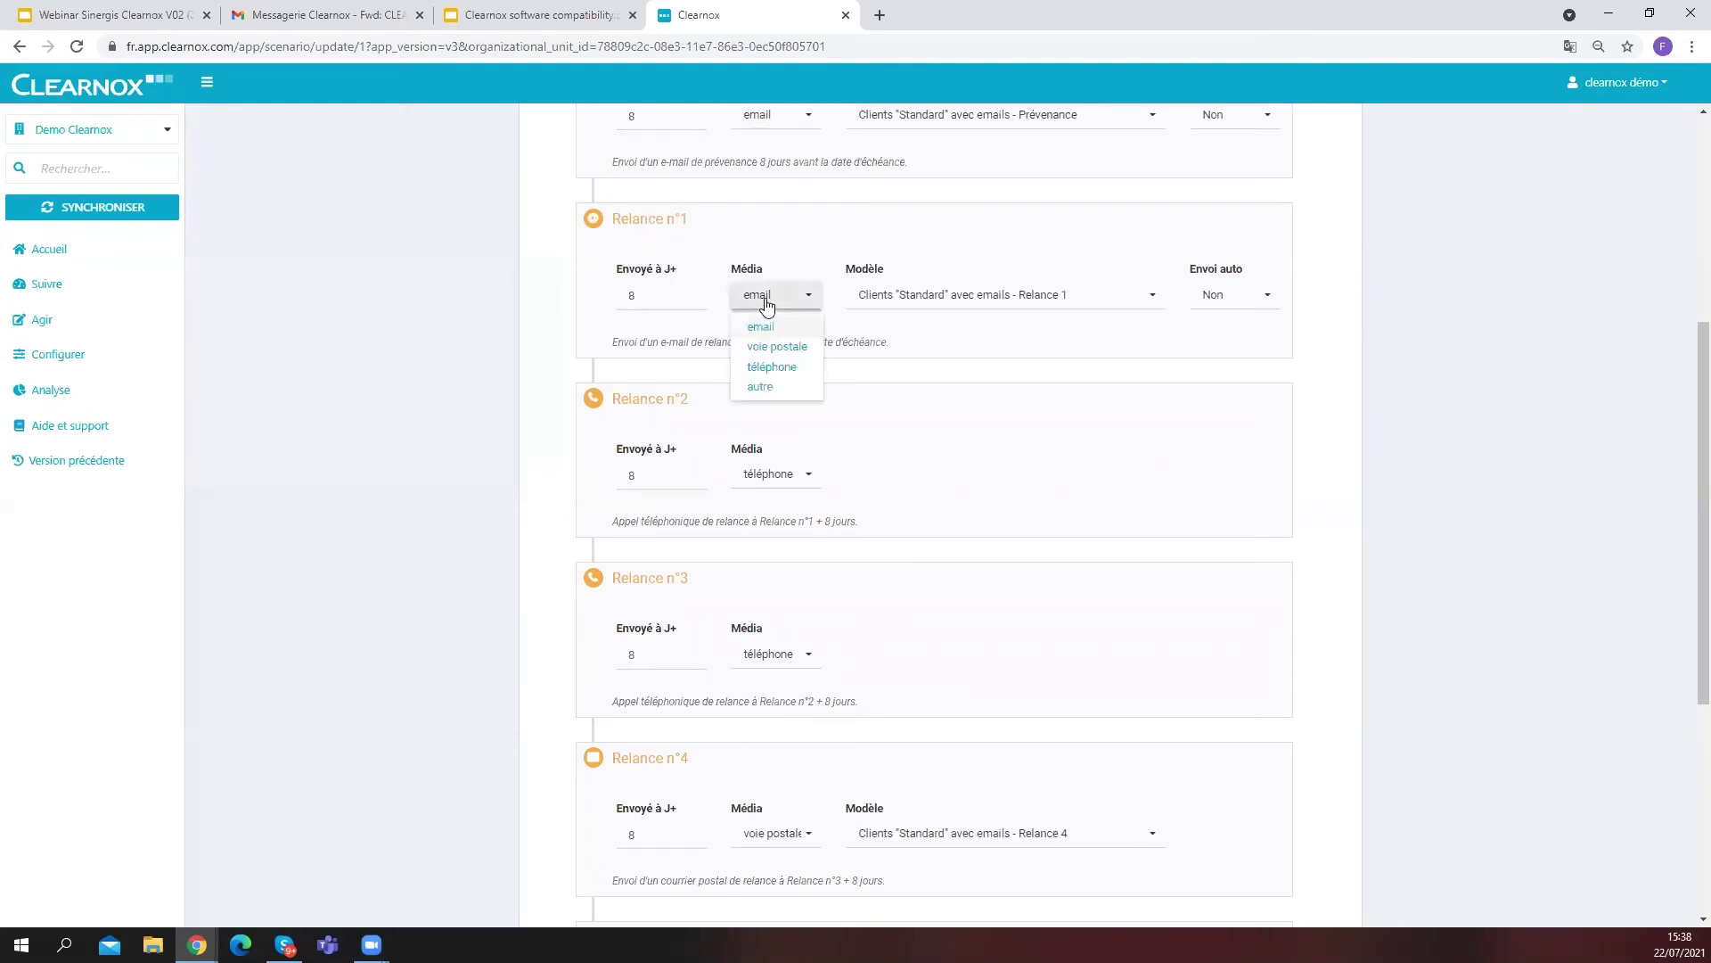
pyautogui.click(765, 305)
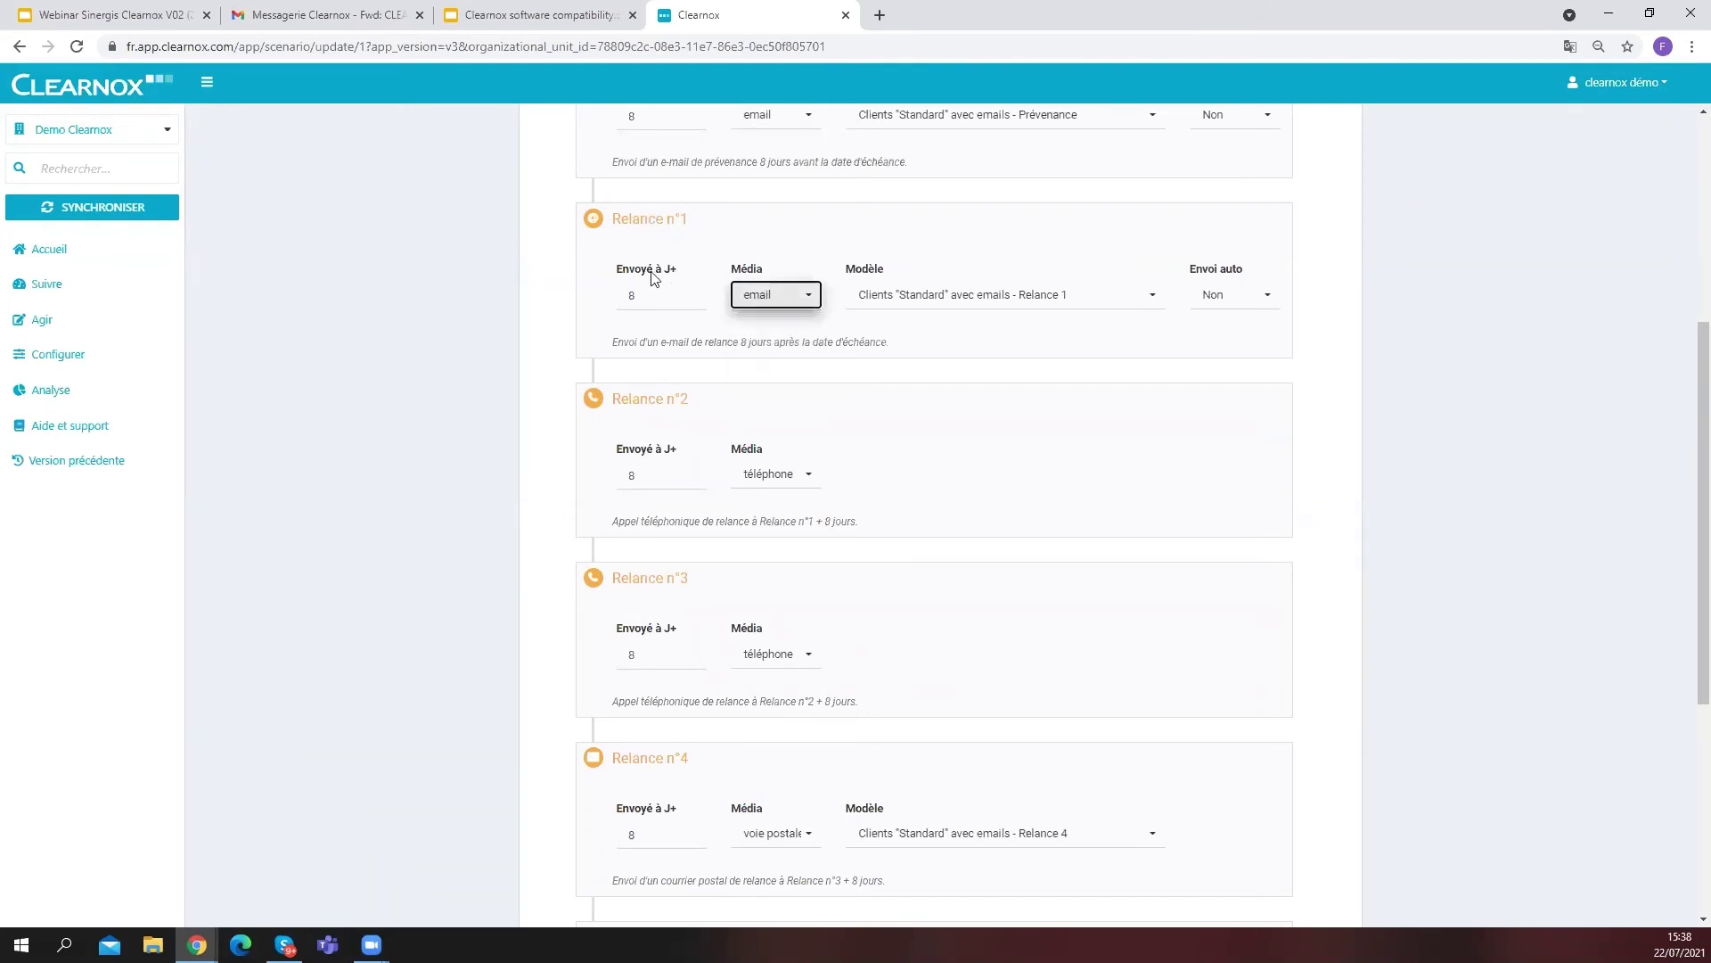
pyautogui.click(677, 301)
pyautogui.click(678, 301)
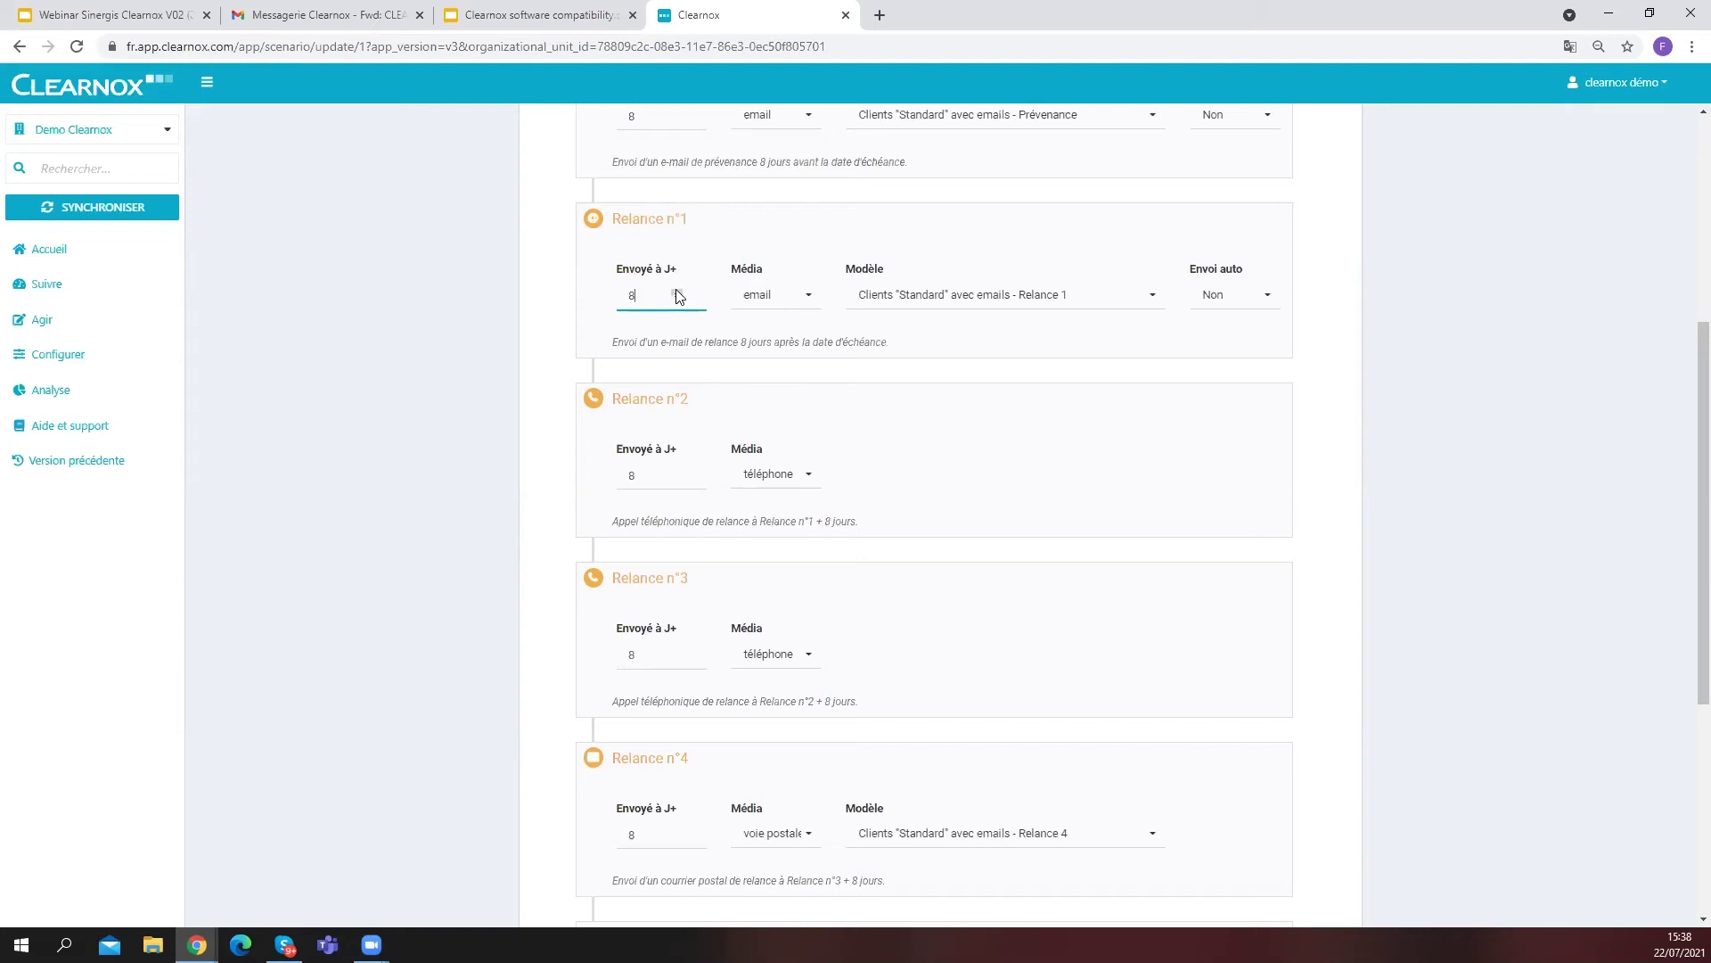
pyautogui.scroll(3, 676, 297)
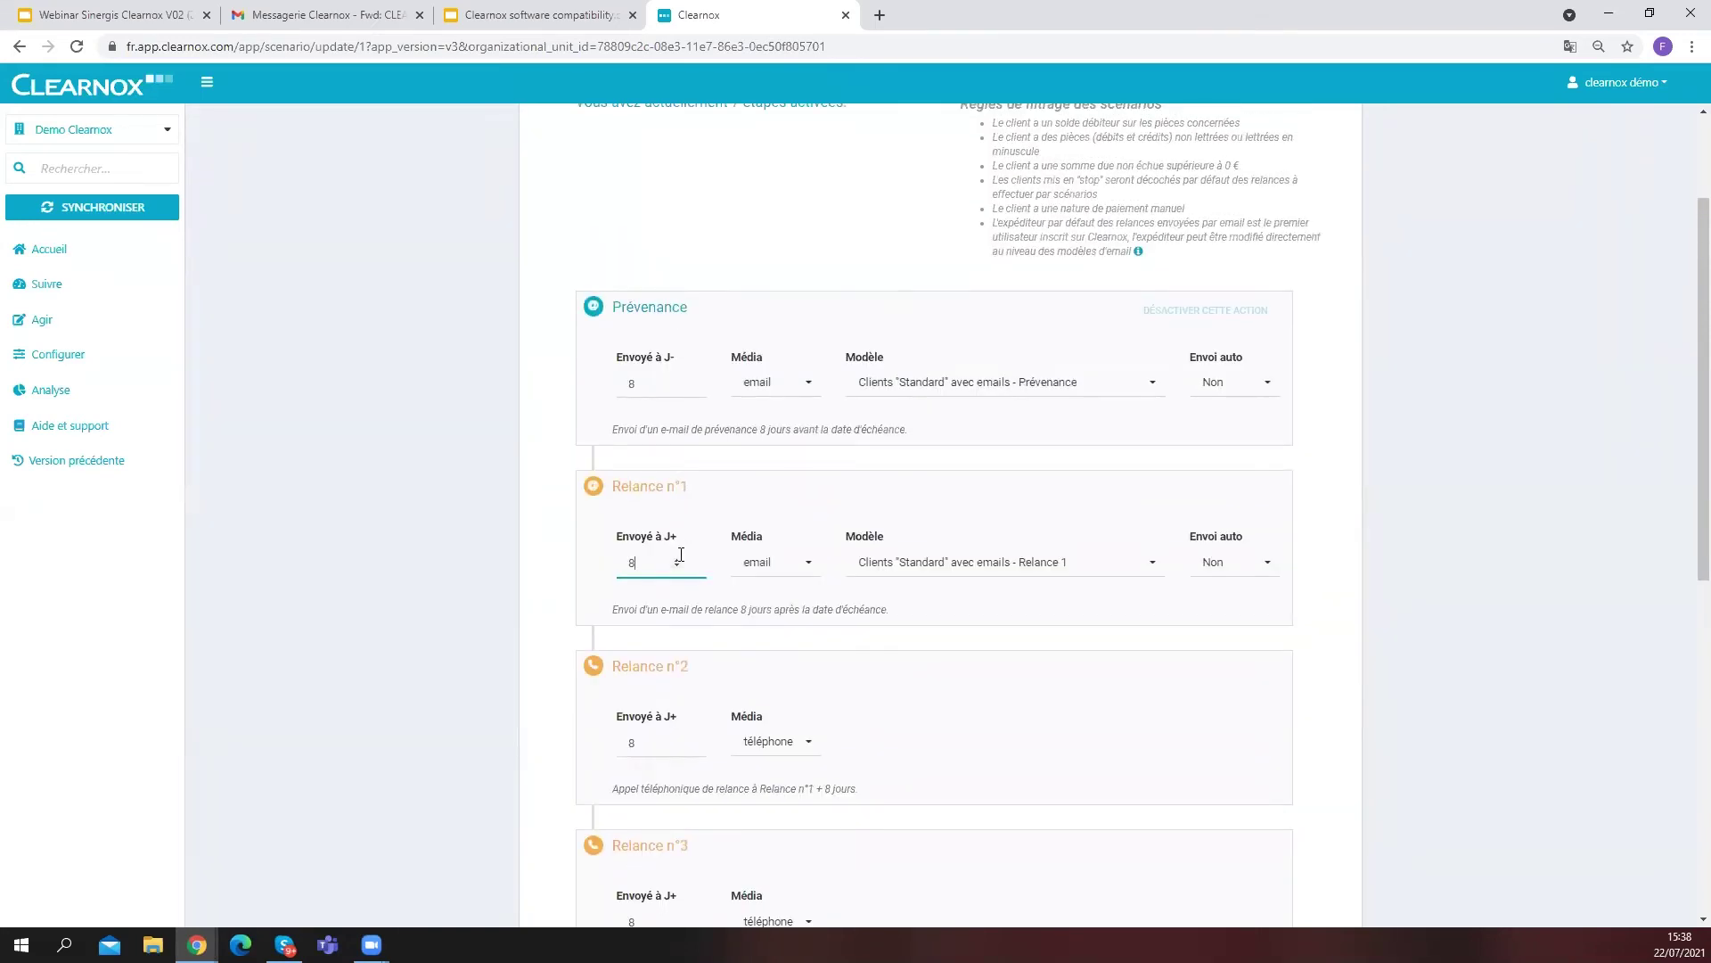
pyautogui.scroll(-2, 681, 551)
pyautogui.scroll(-2, 691, 374)
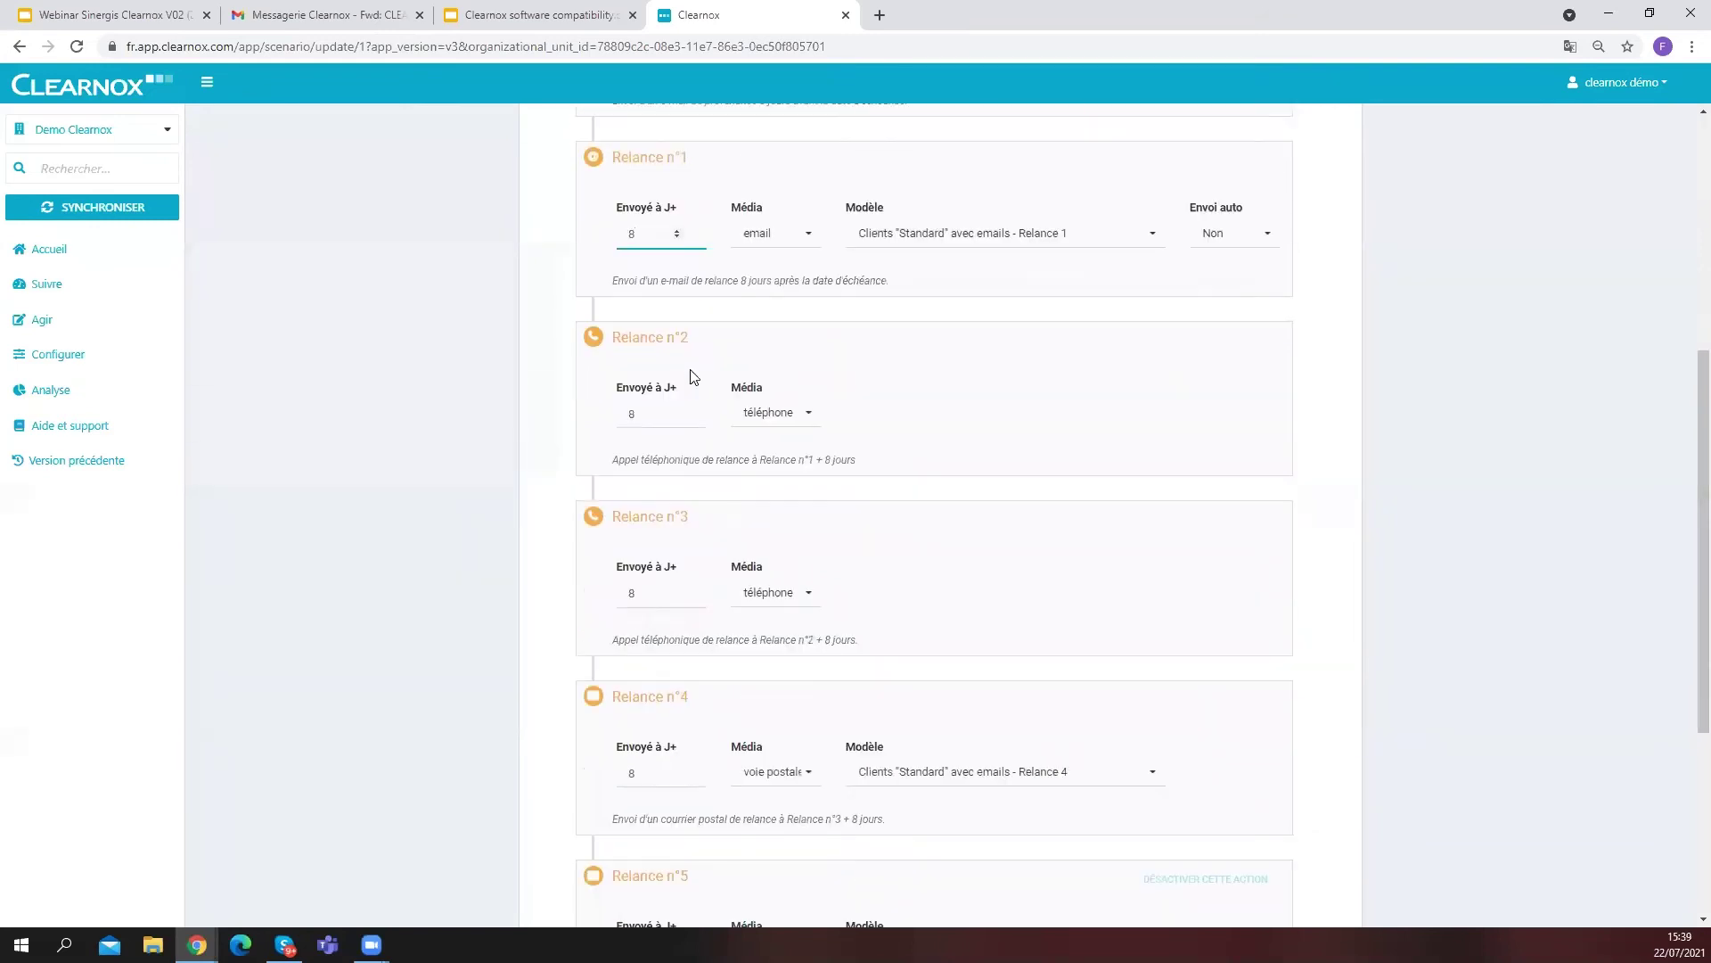
pyautogui.scroll(-4, 693, 349)
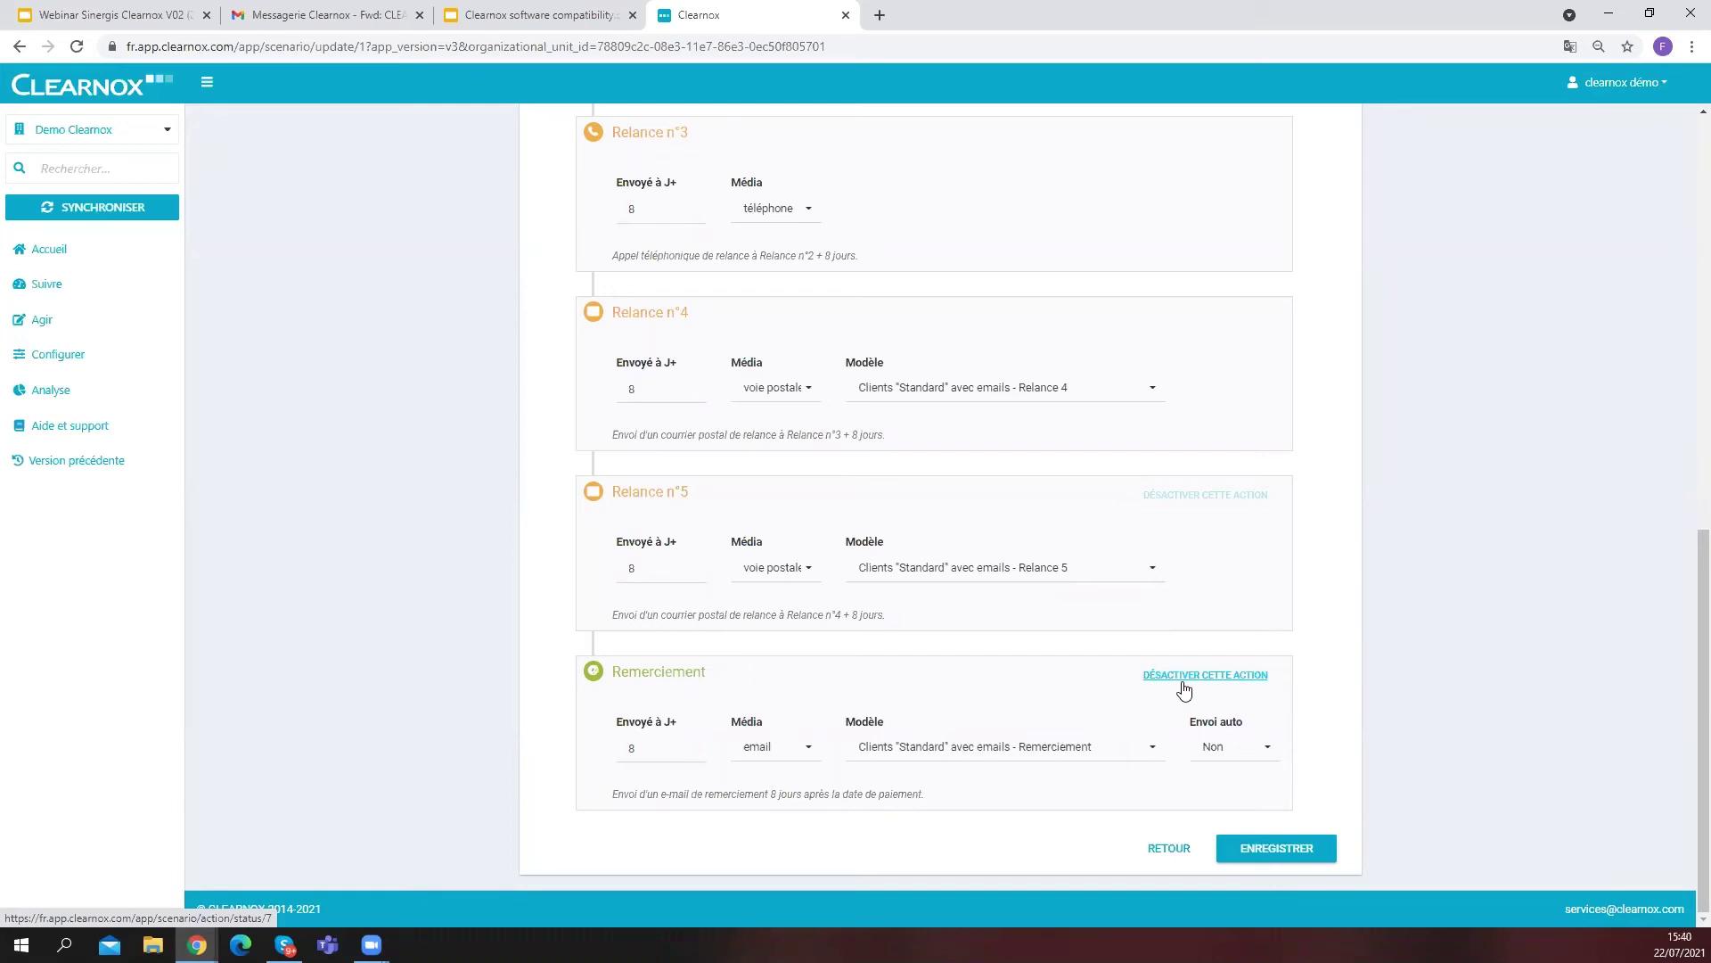
# From the home dashboard, open the client profile configuration and add a profile named quincaillerie
pyautogui.click(43, 251)
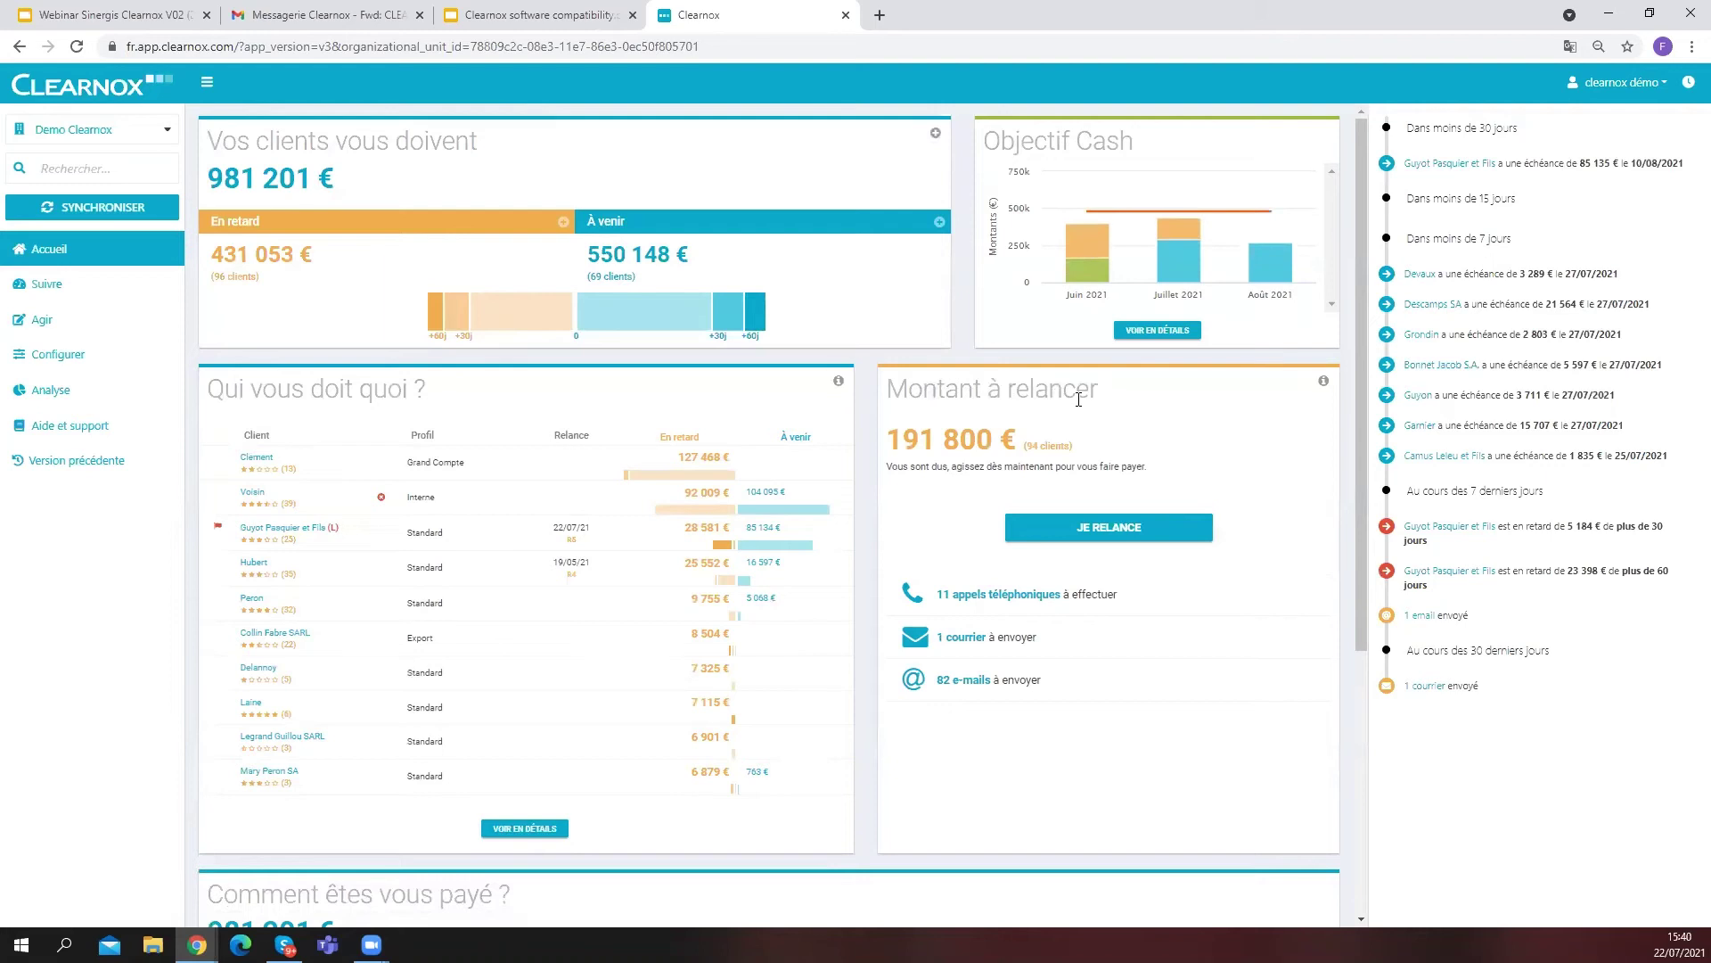
pyautogui.scroll(-5, 1143, 461)
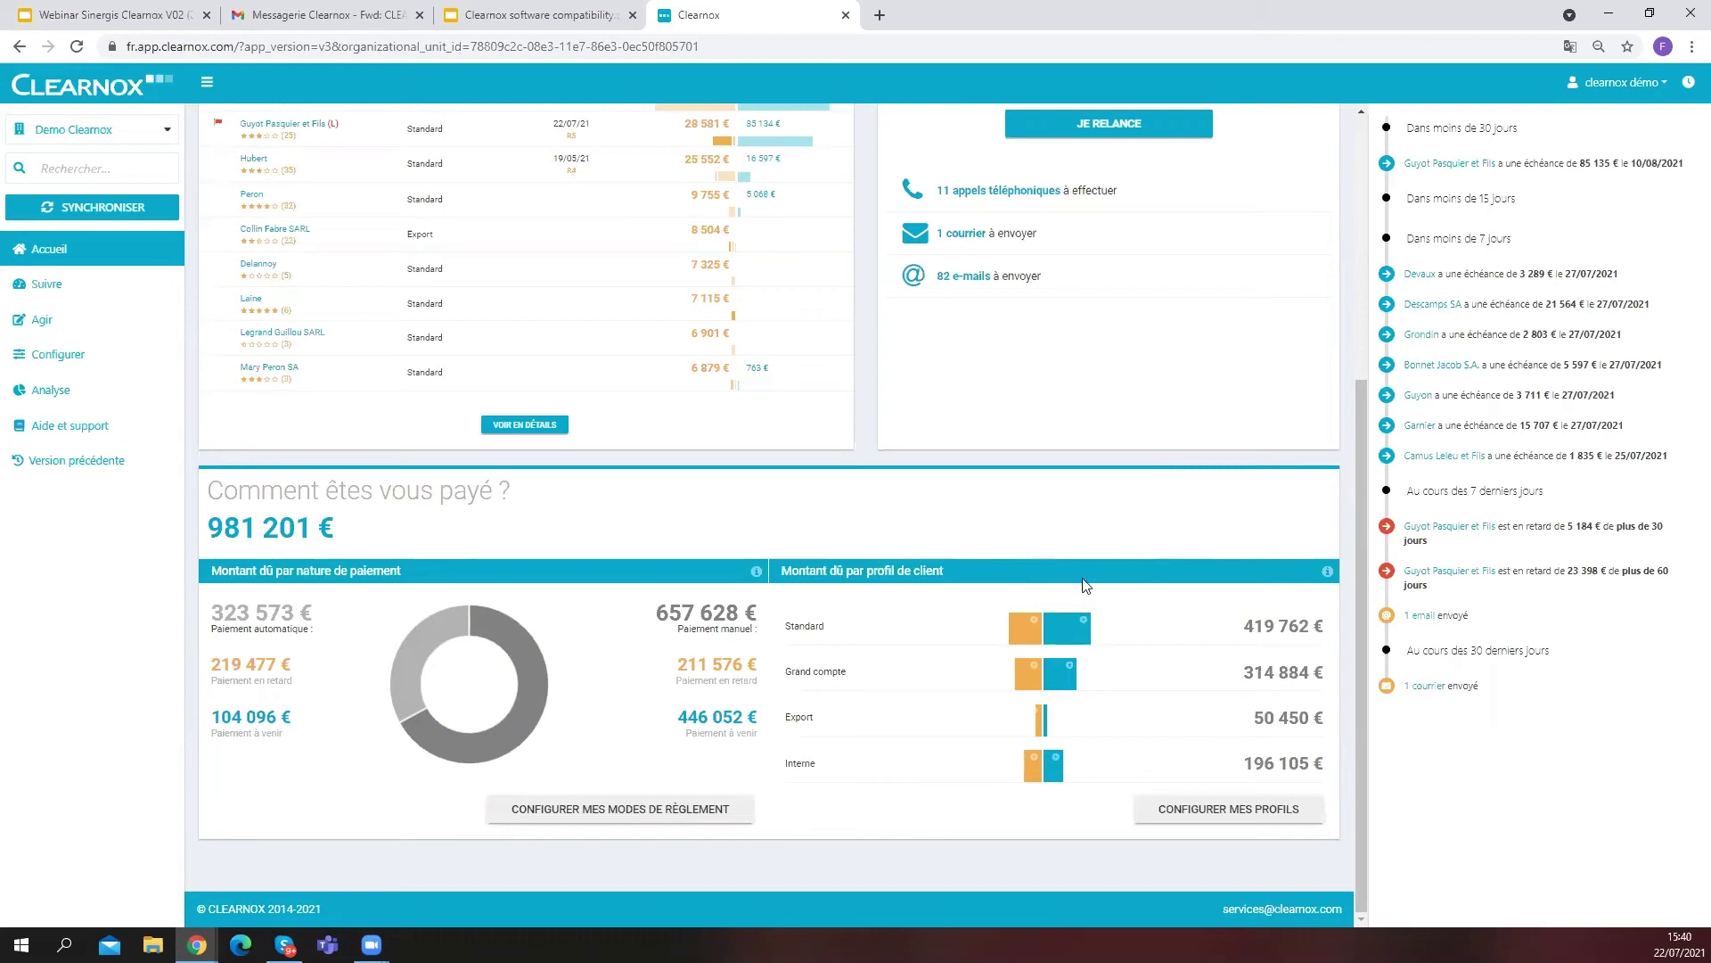
pyautogui.click(1228, 811)
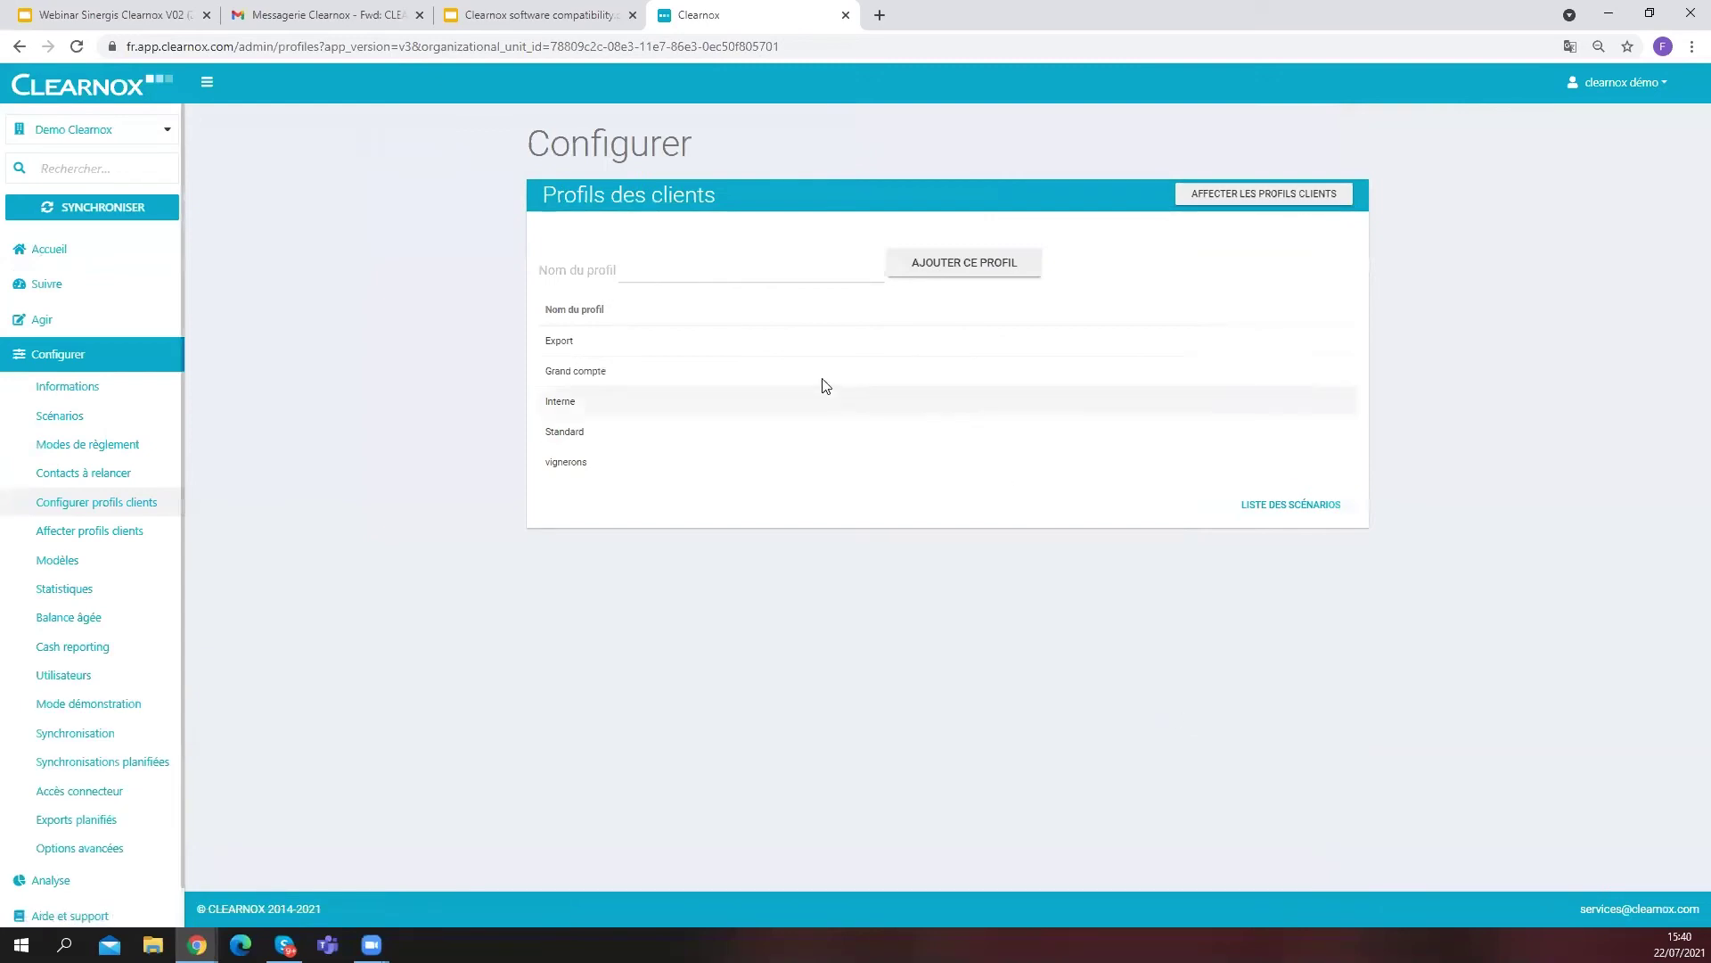
pyautogui.click(722, 271)
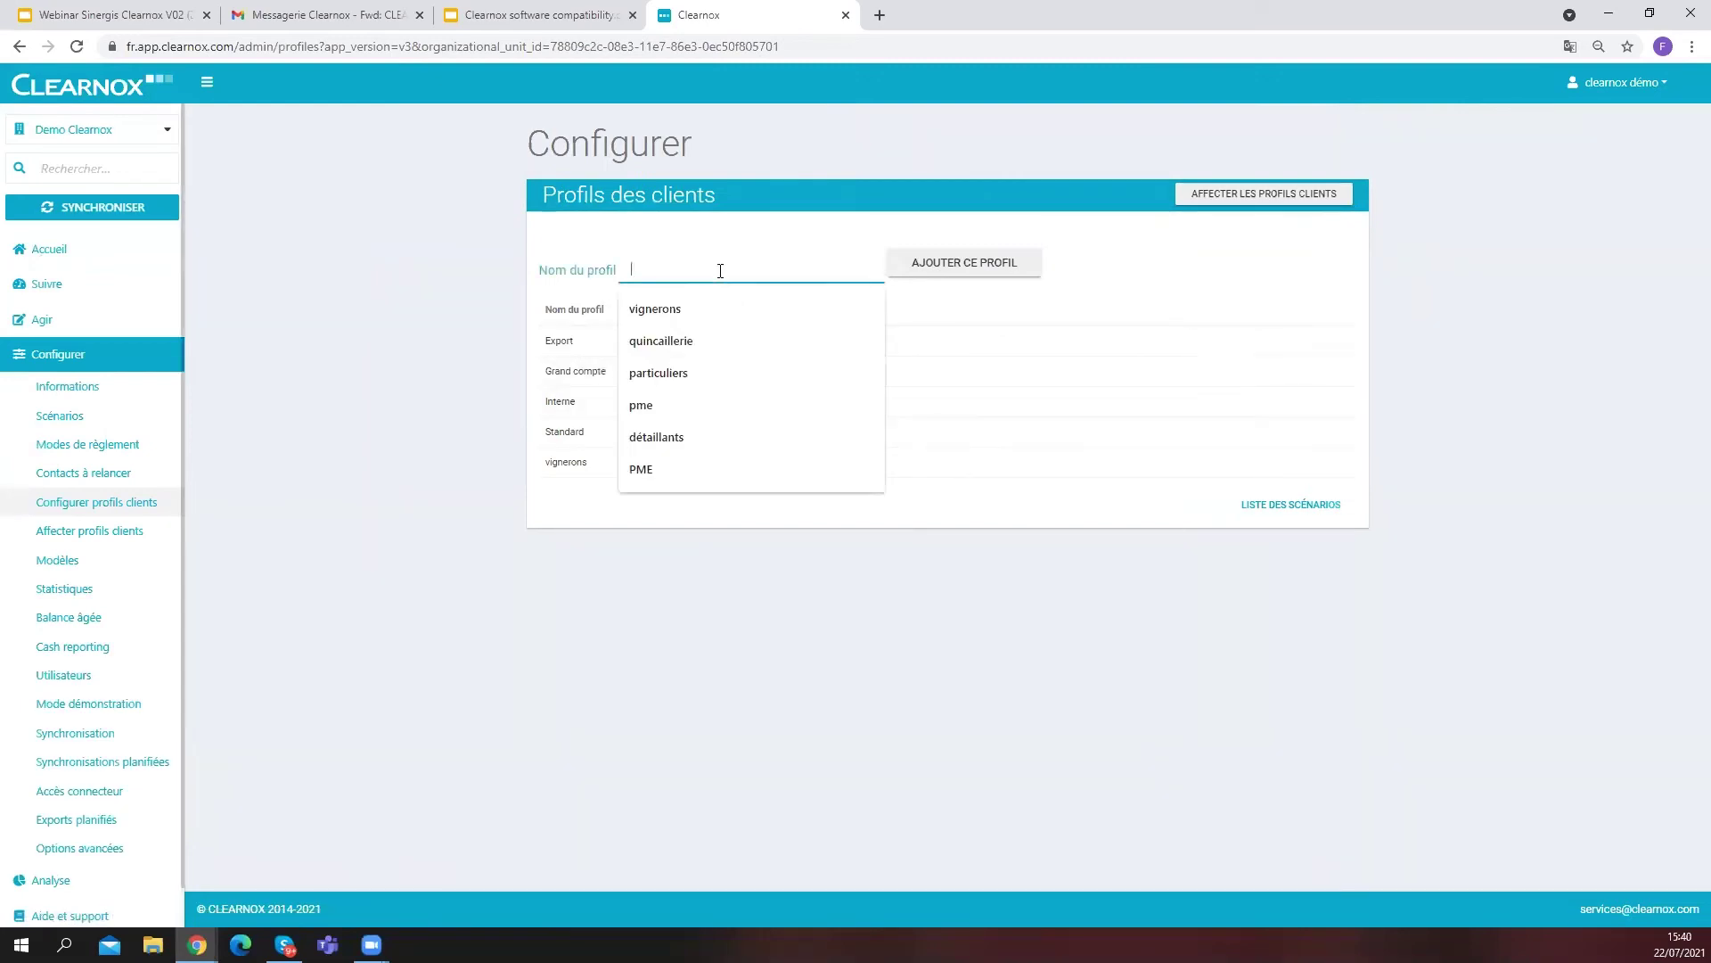
pyautogui.click(669, 344)
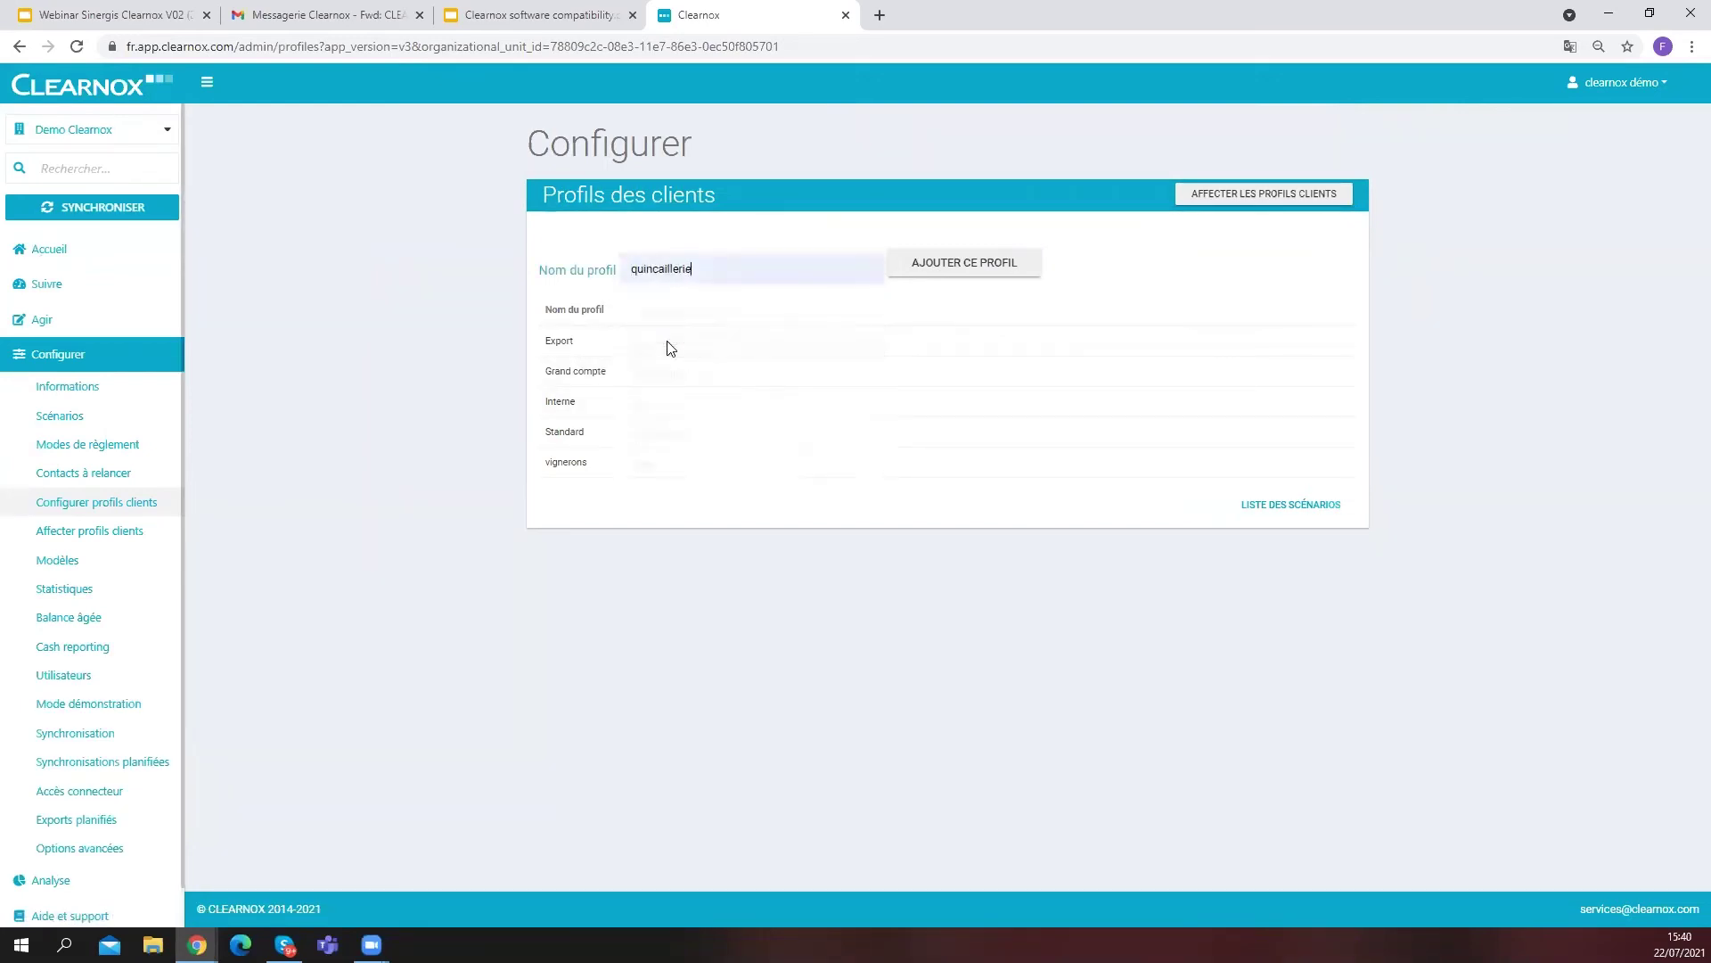
pyautogui.click(939, 268)
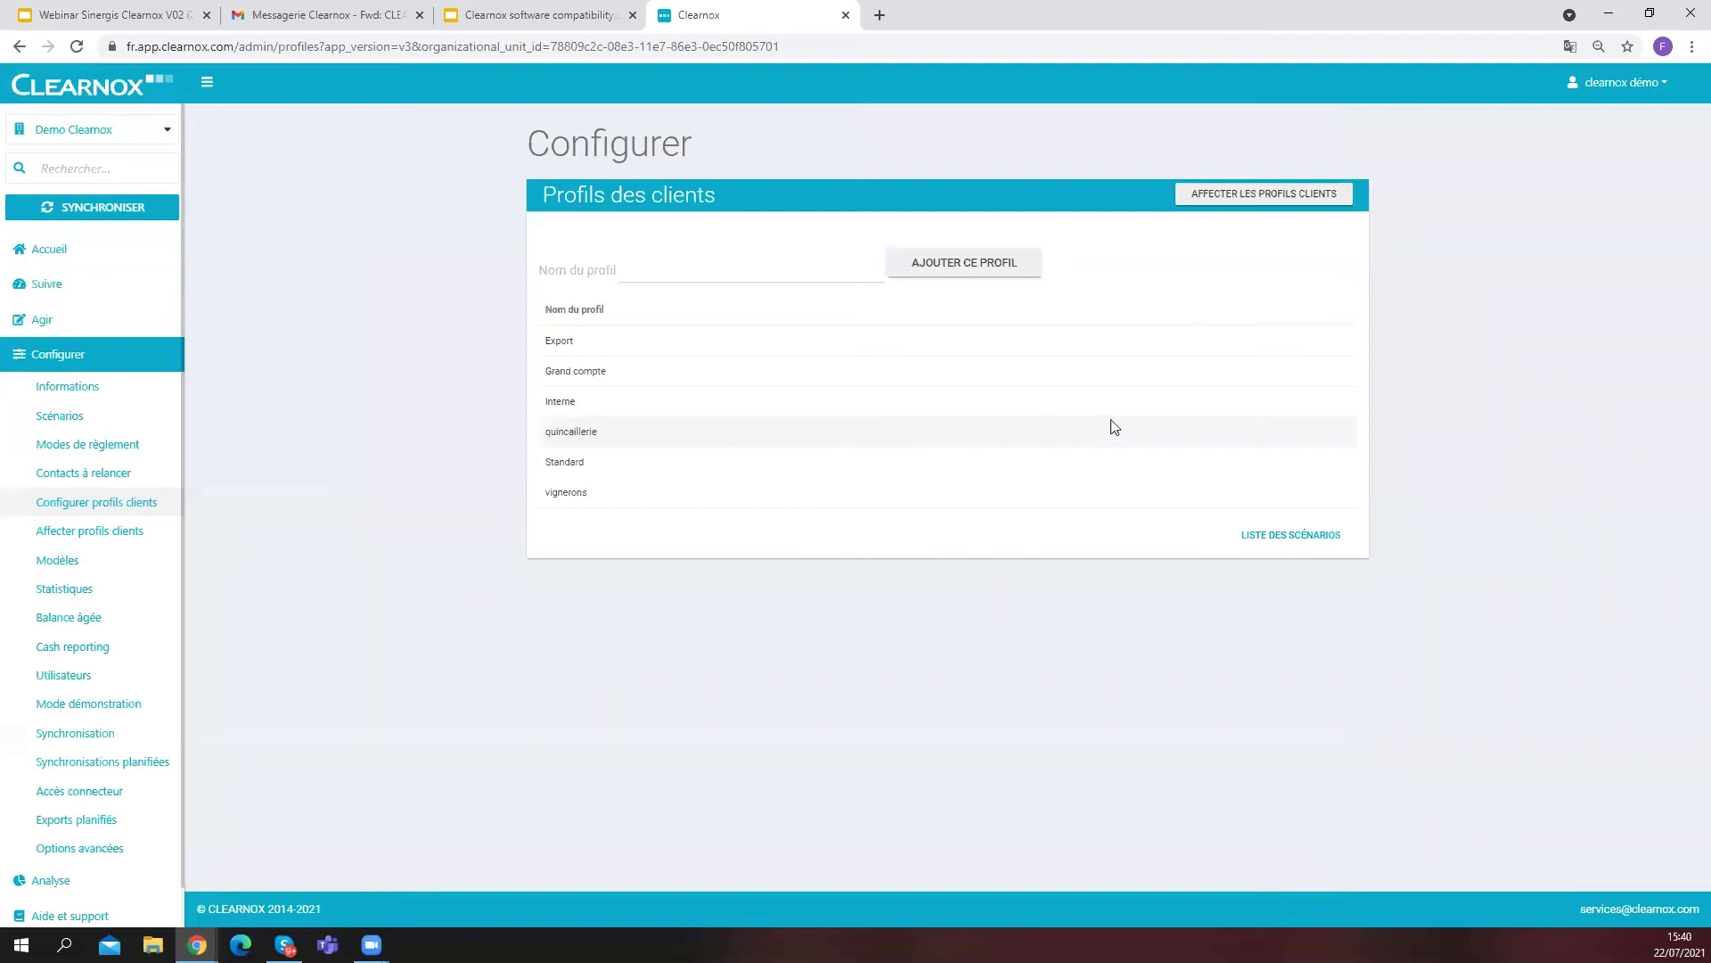
# Return to the home dashboard and open the payment mode configuration to examine each mode's Nature de paiement
pyautogui.click(63, 254)
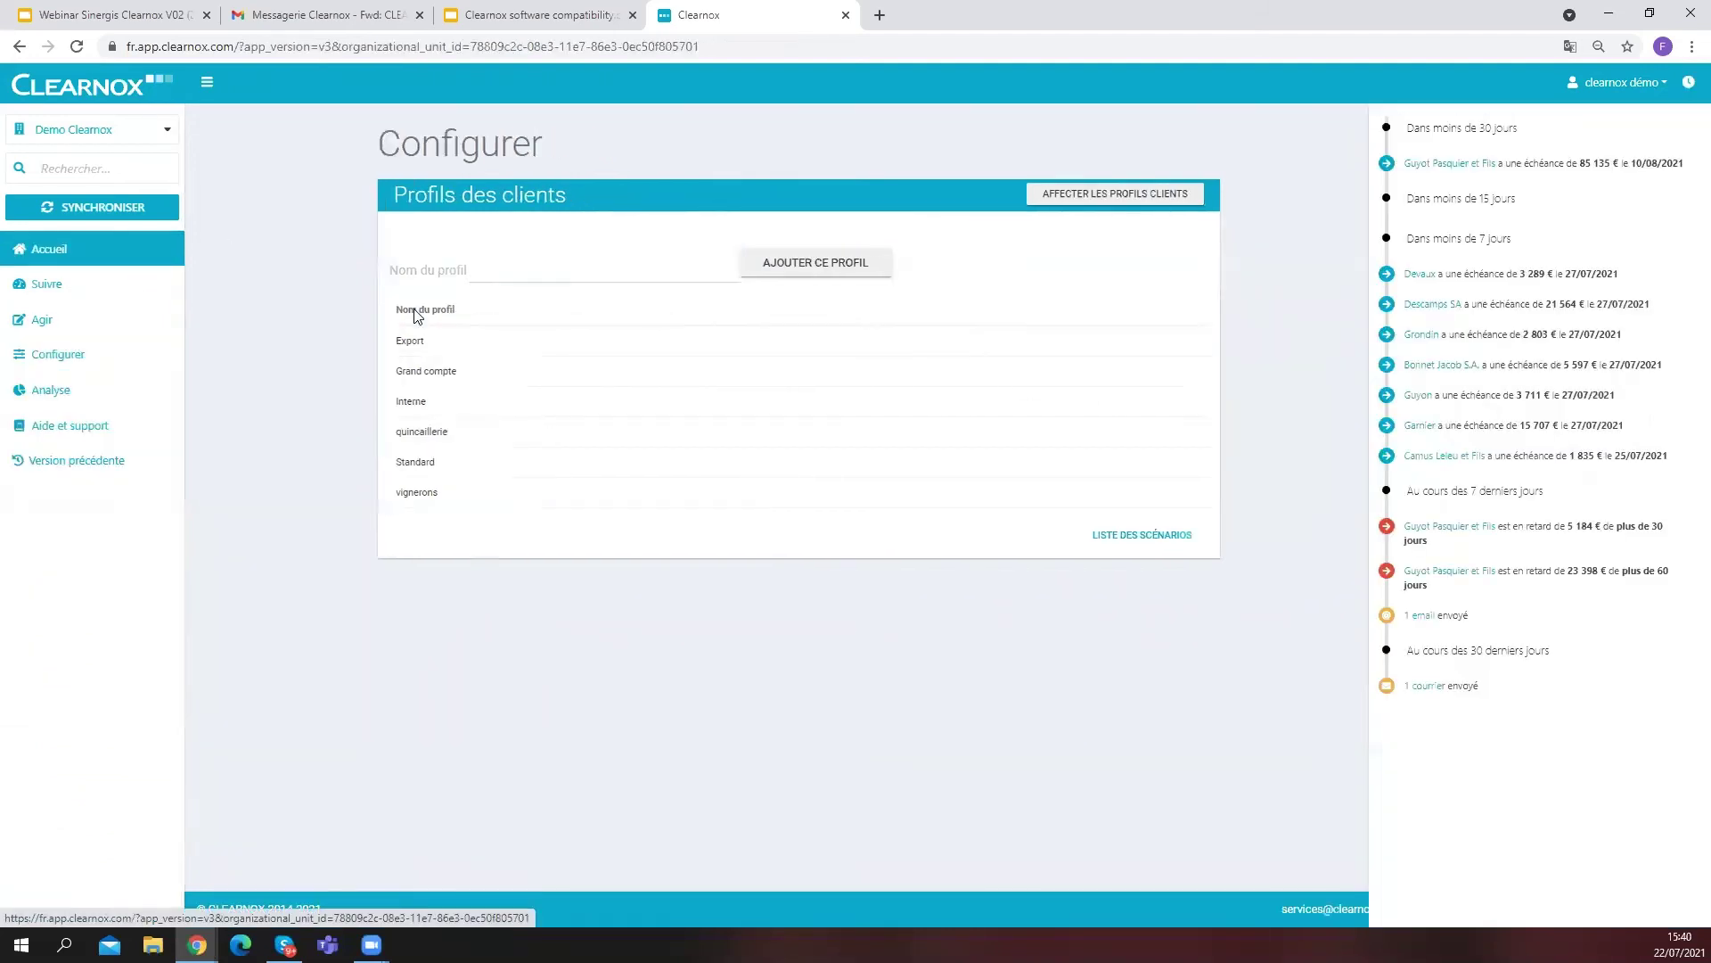
pyautogui.scroll(-4, 504, 363)
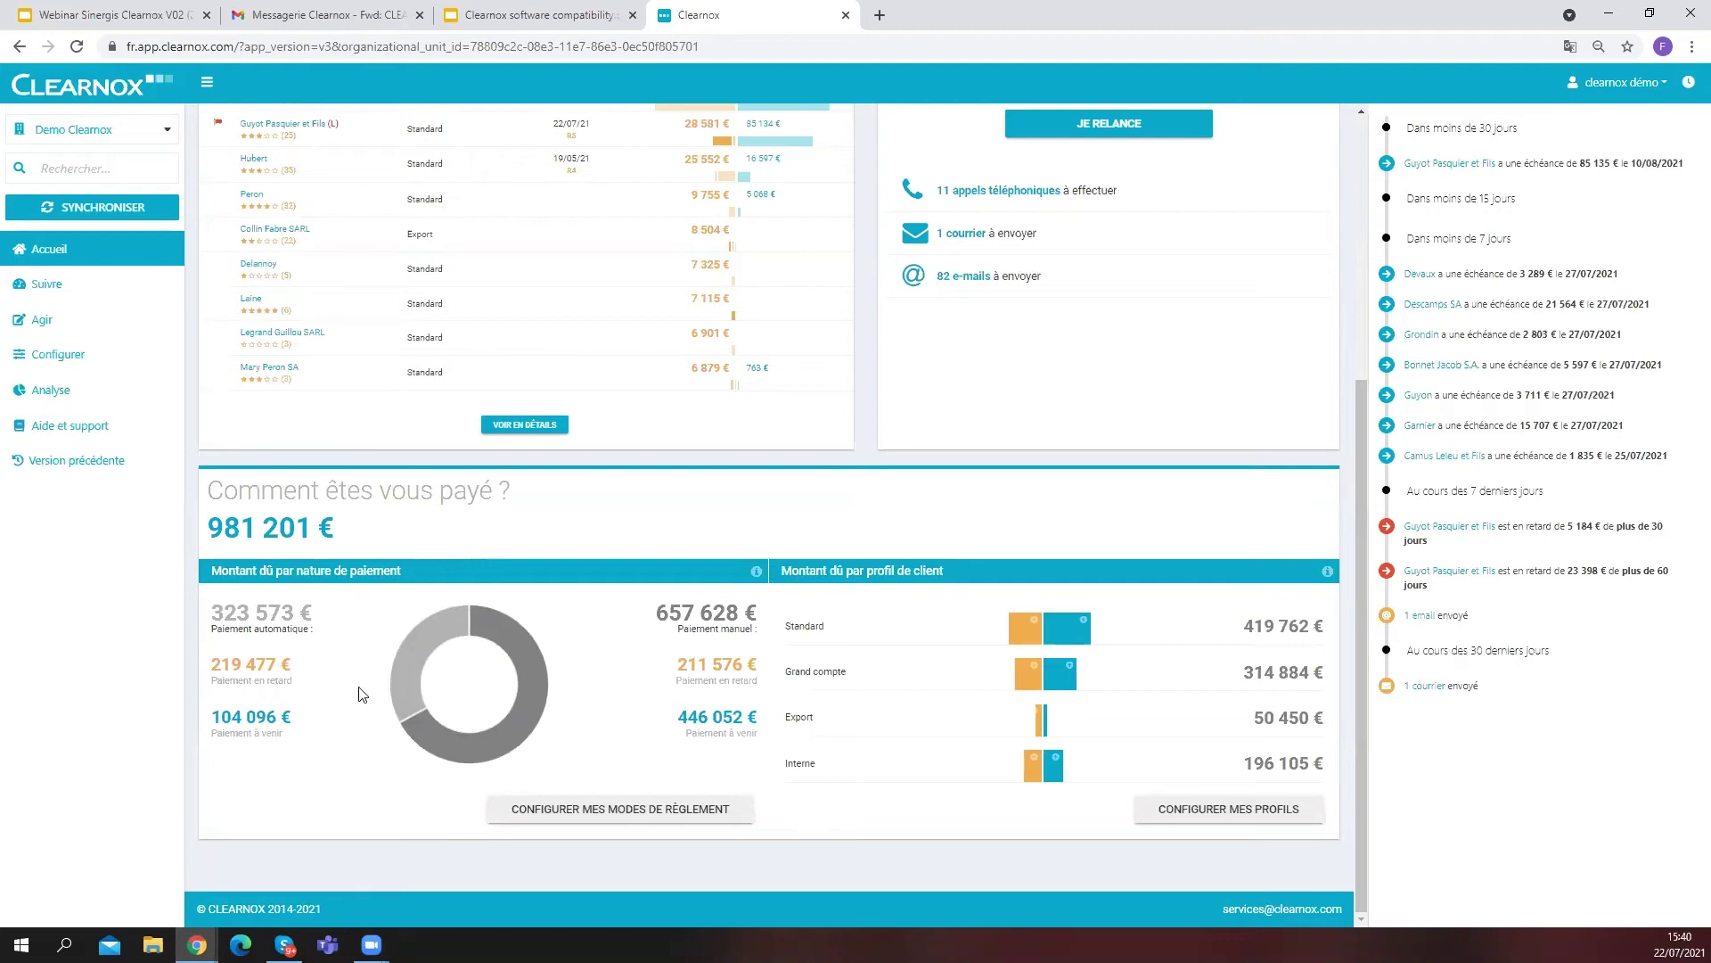
pyautogui.click(590, 810)
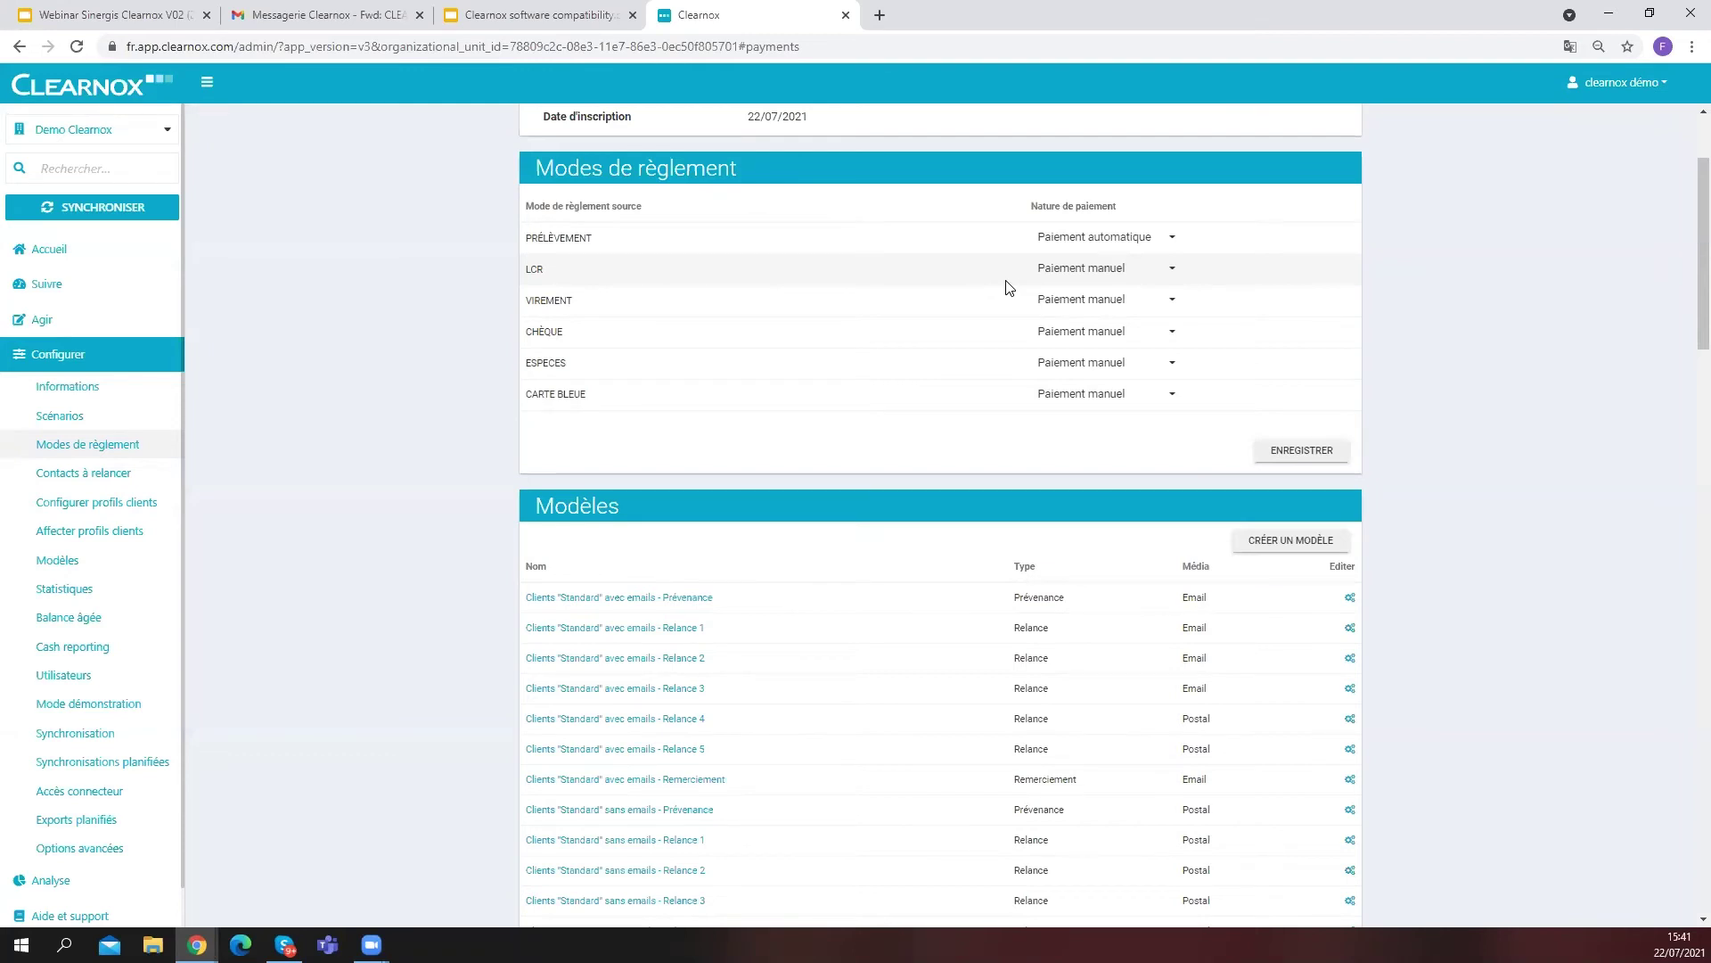
# Return to the home dashboard, then view the Echéances tracking list and the list of clients in dispute
pyautogui.click(41, 252)
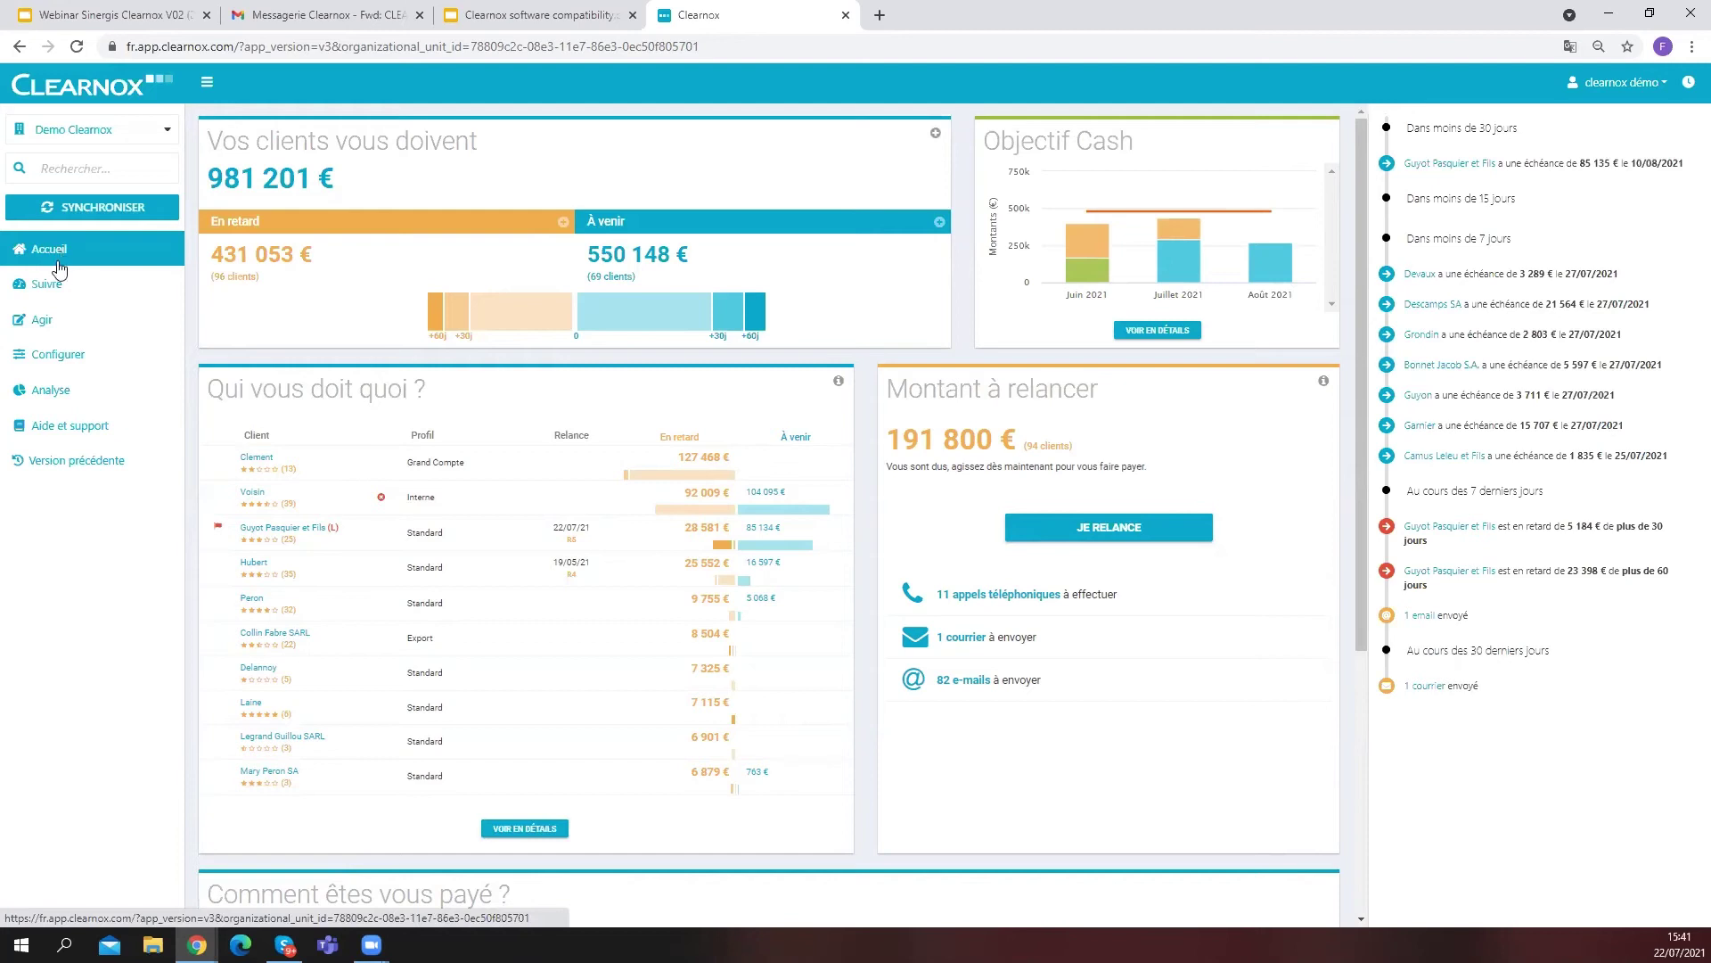
pyautogui.click(46, 285)
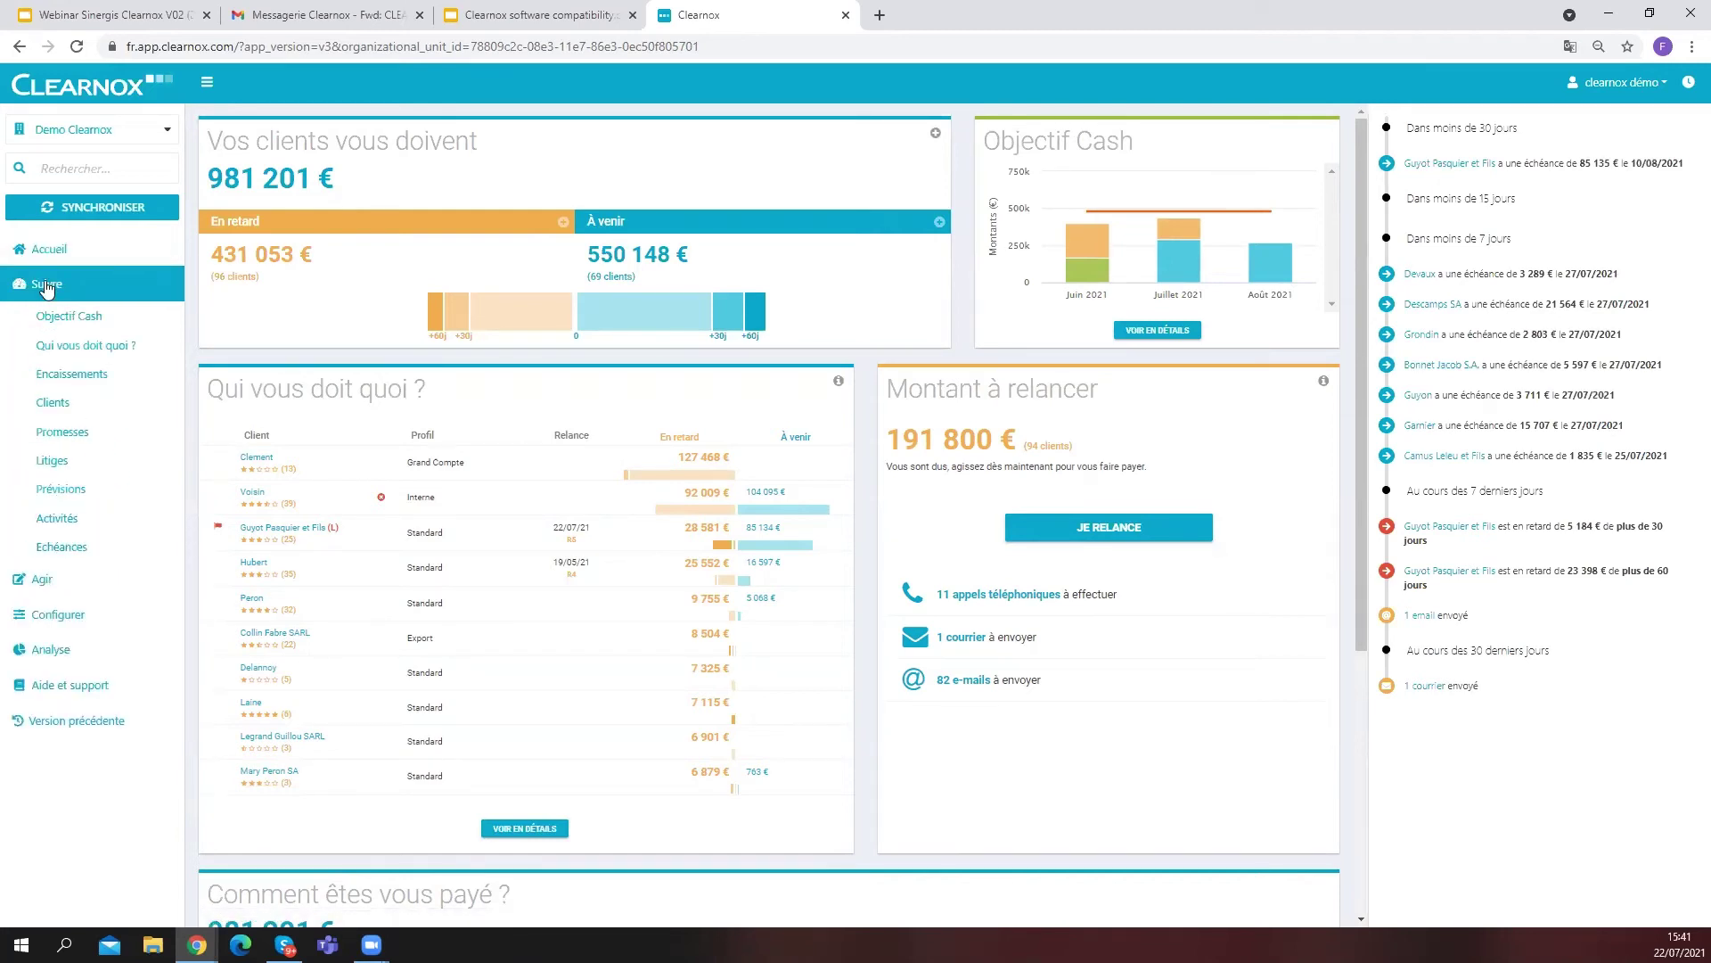
pyautogui.click(55, 553)
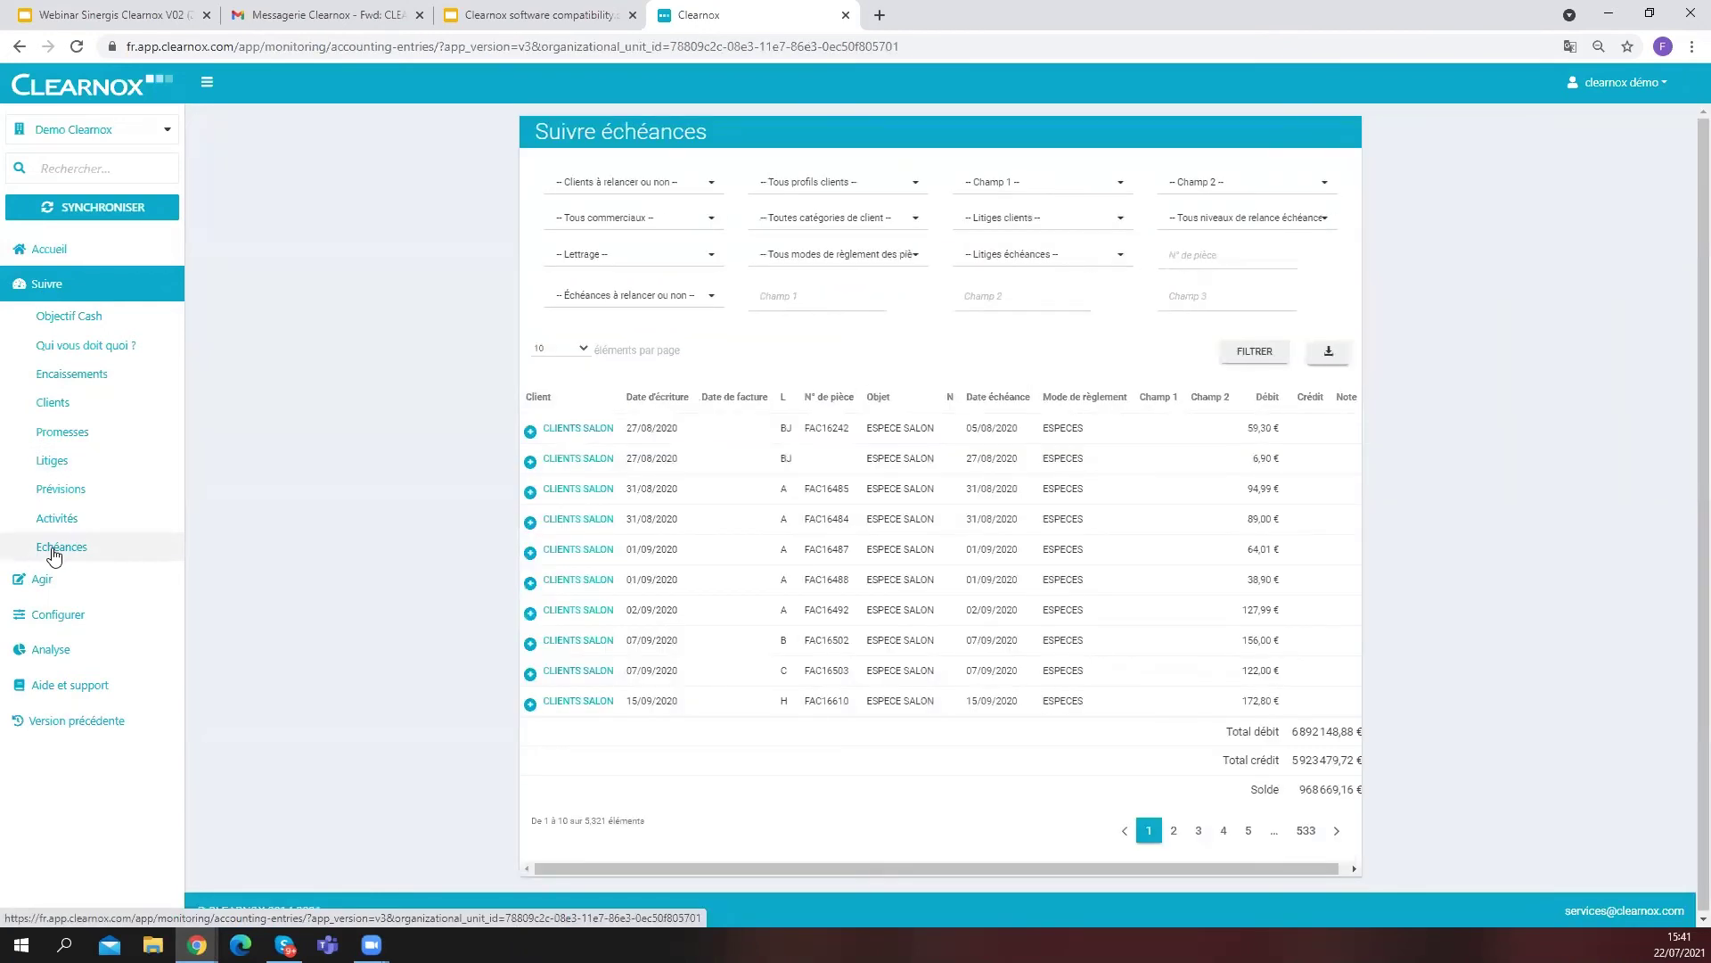
pyautogui.click(51, 462)
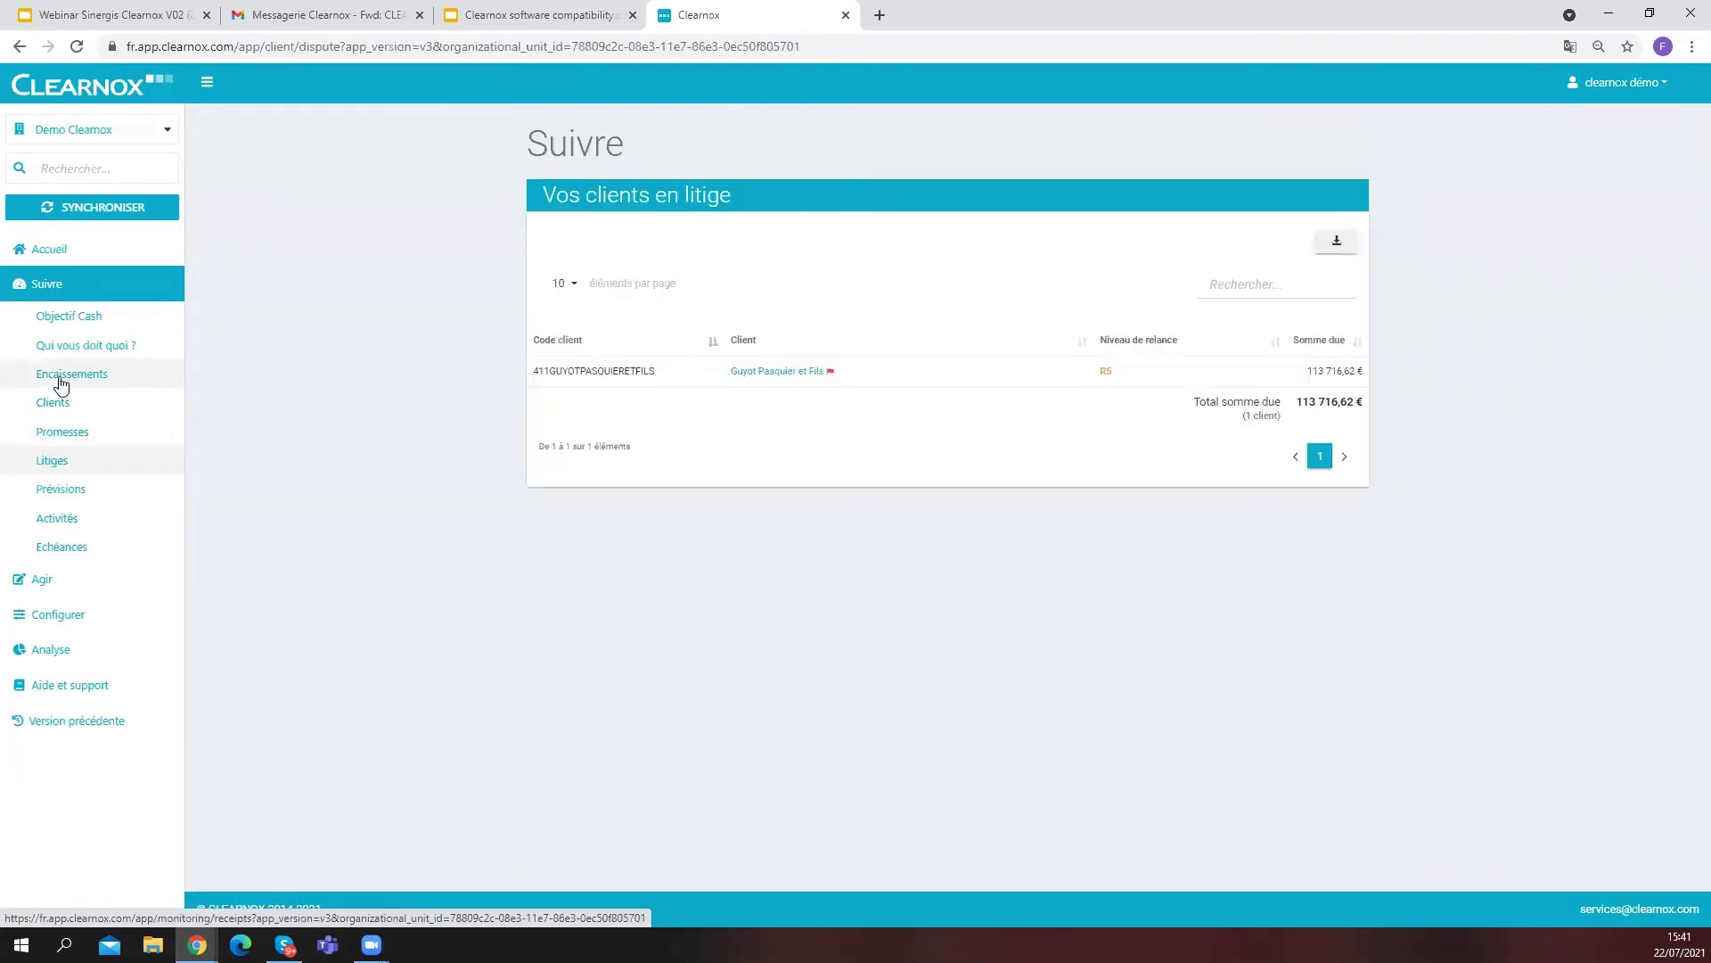
# In the Qui vous doit quoi ? detail, choose Relance 1 (R1), the Standard profile and the first sales representative, and show the export formats
pyautogui.click(62, 349)
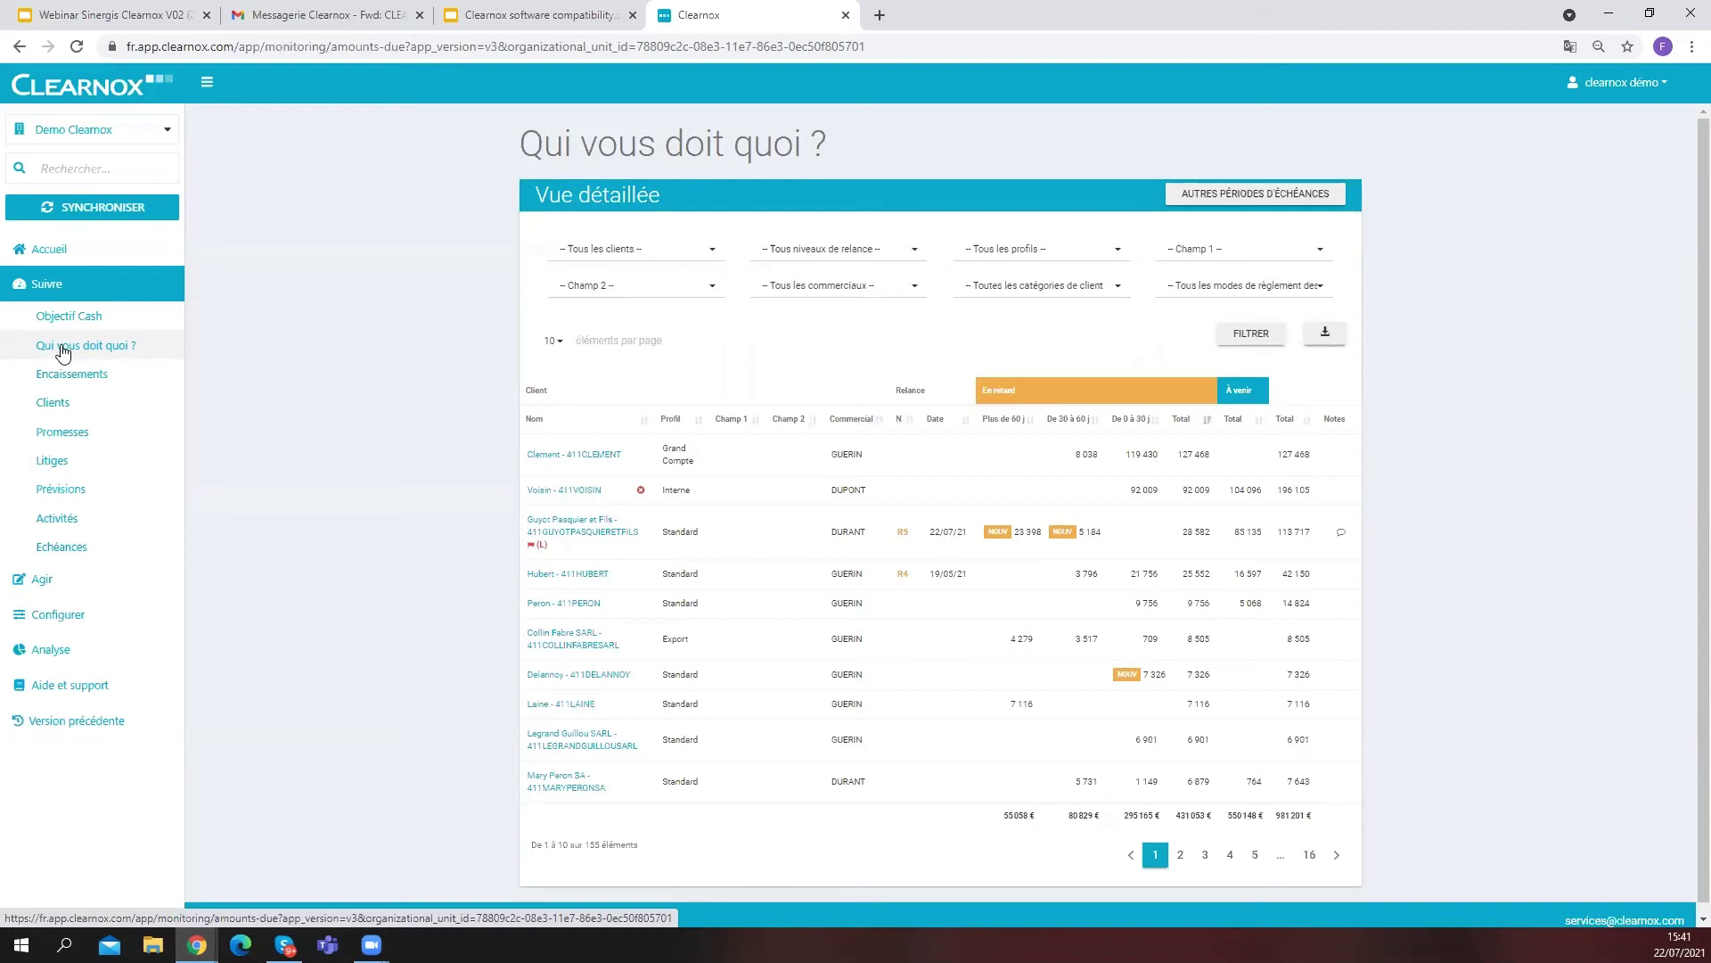
pyautogui.click(801, 259)
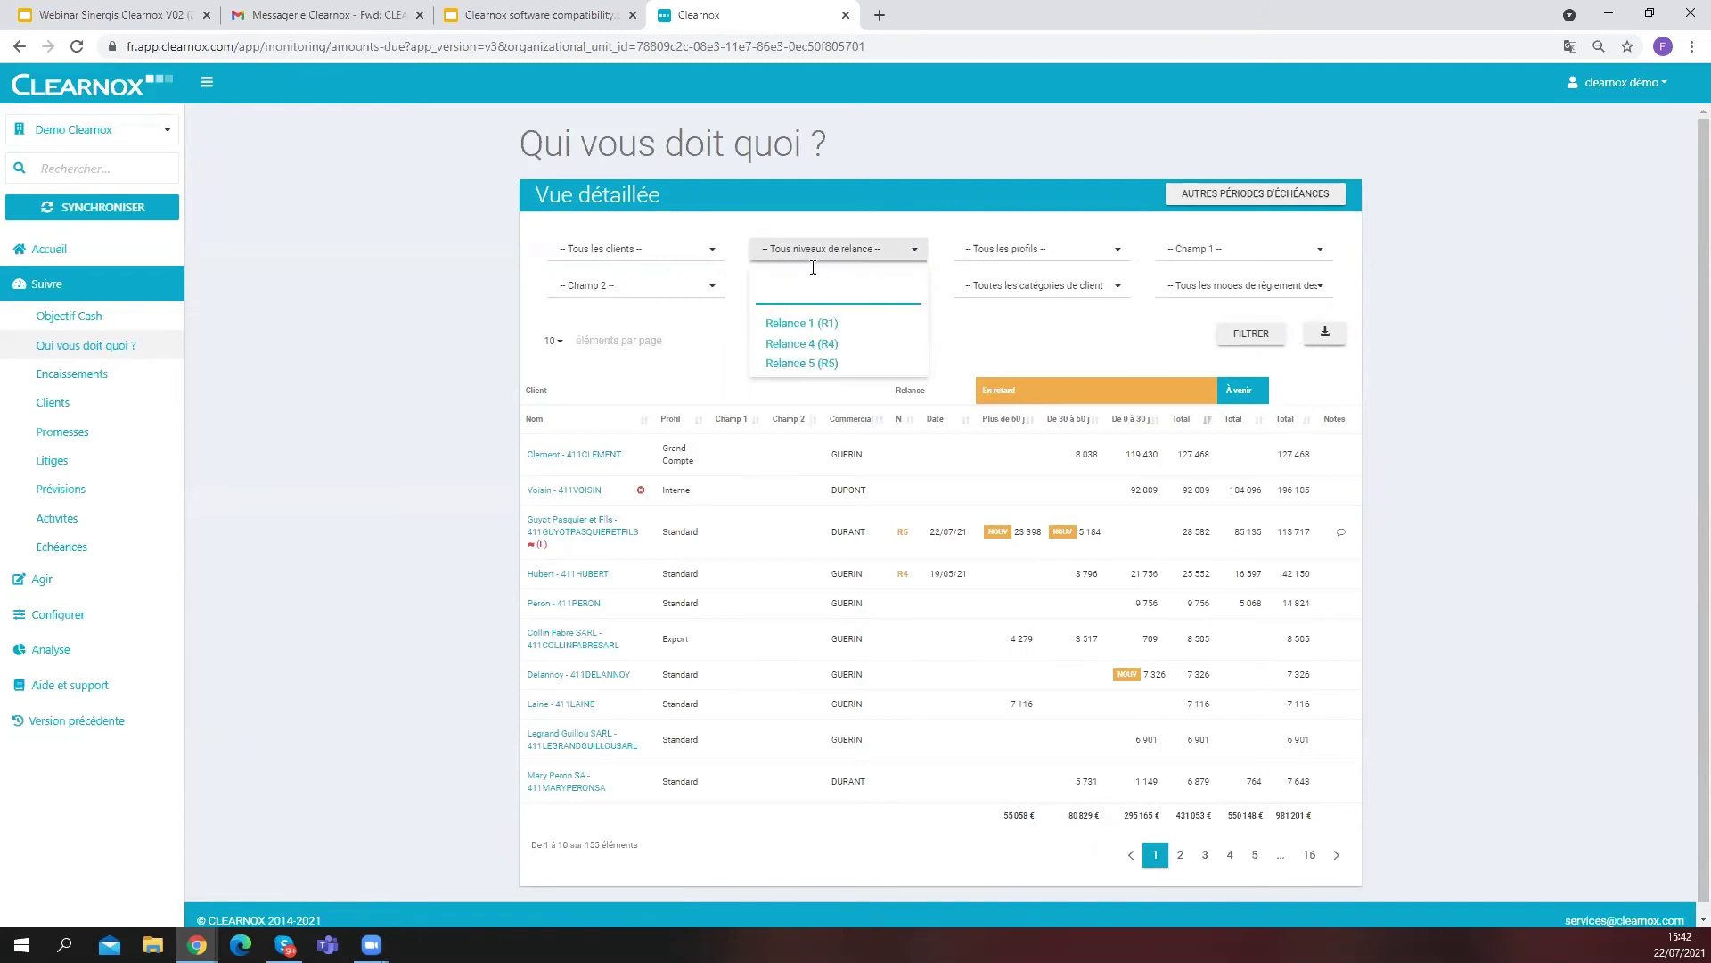
pyautogui.click(788, 327)
pyautogui.click(1034, 252)
pyautogui.click(990, 301)
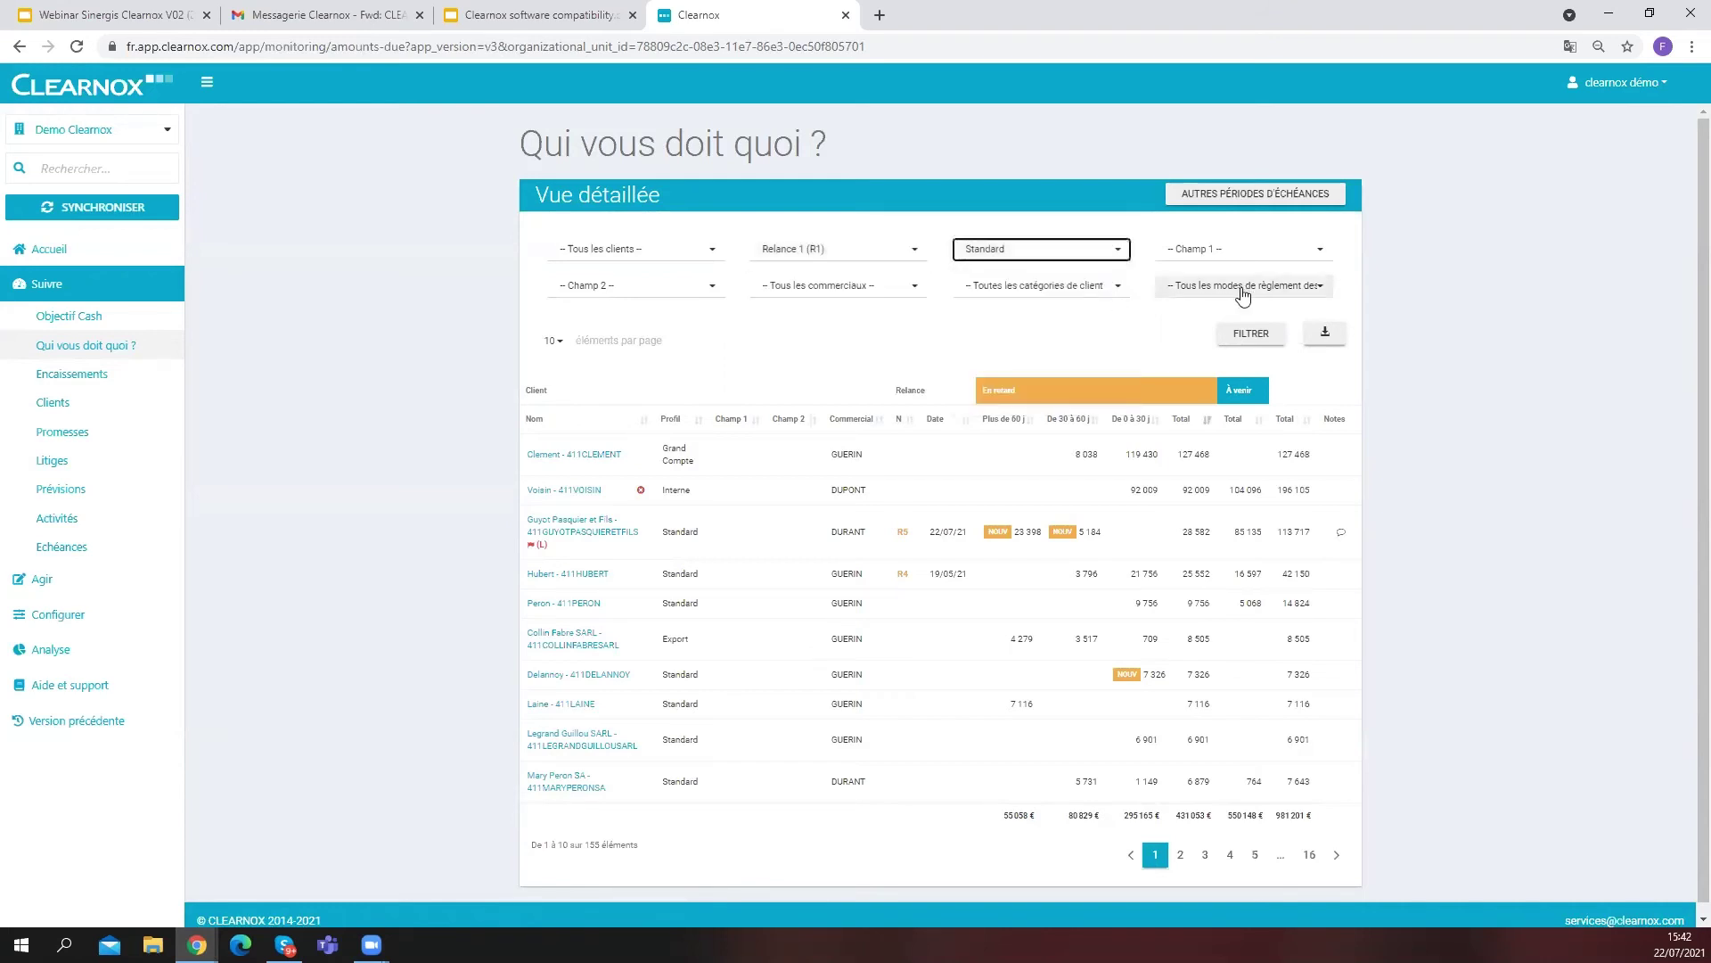
pyautogui.click(830, 292)
pyautogui.click(788, 359)
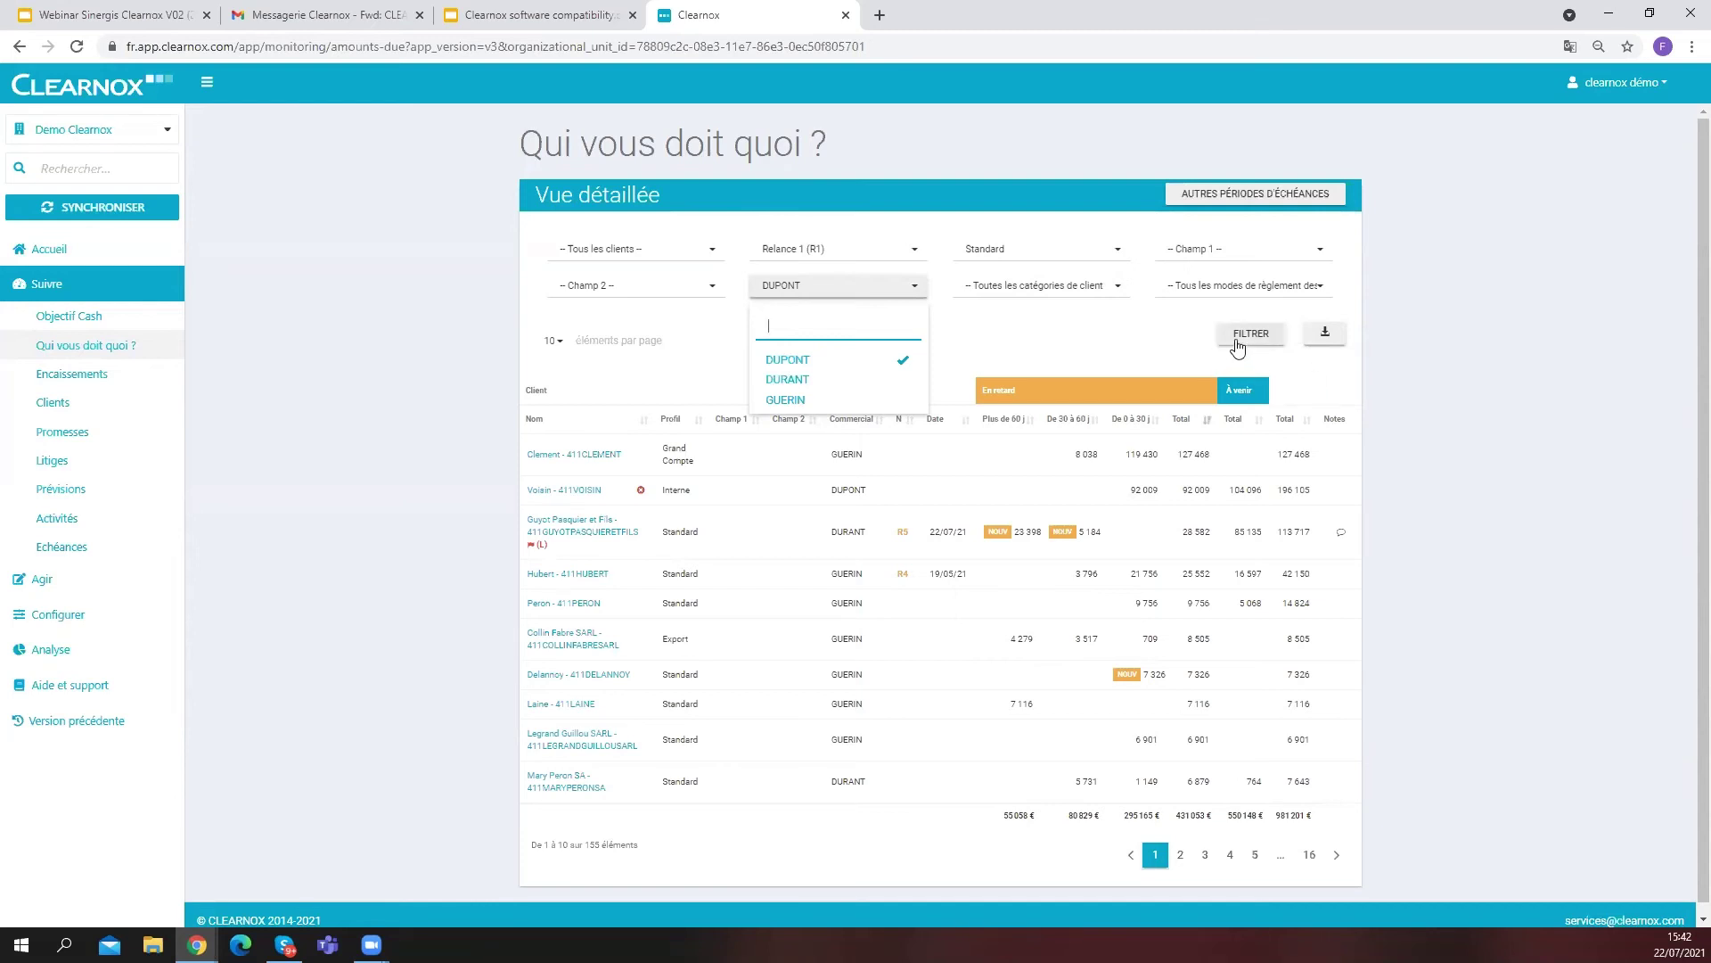
pyautogui.click(1327, 343)
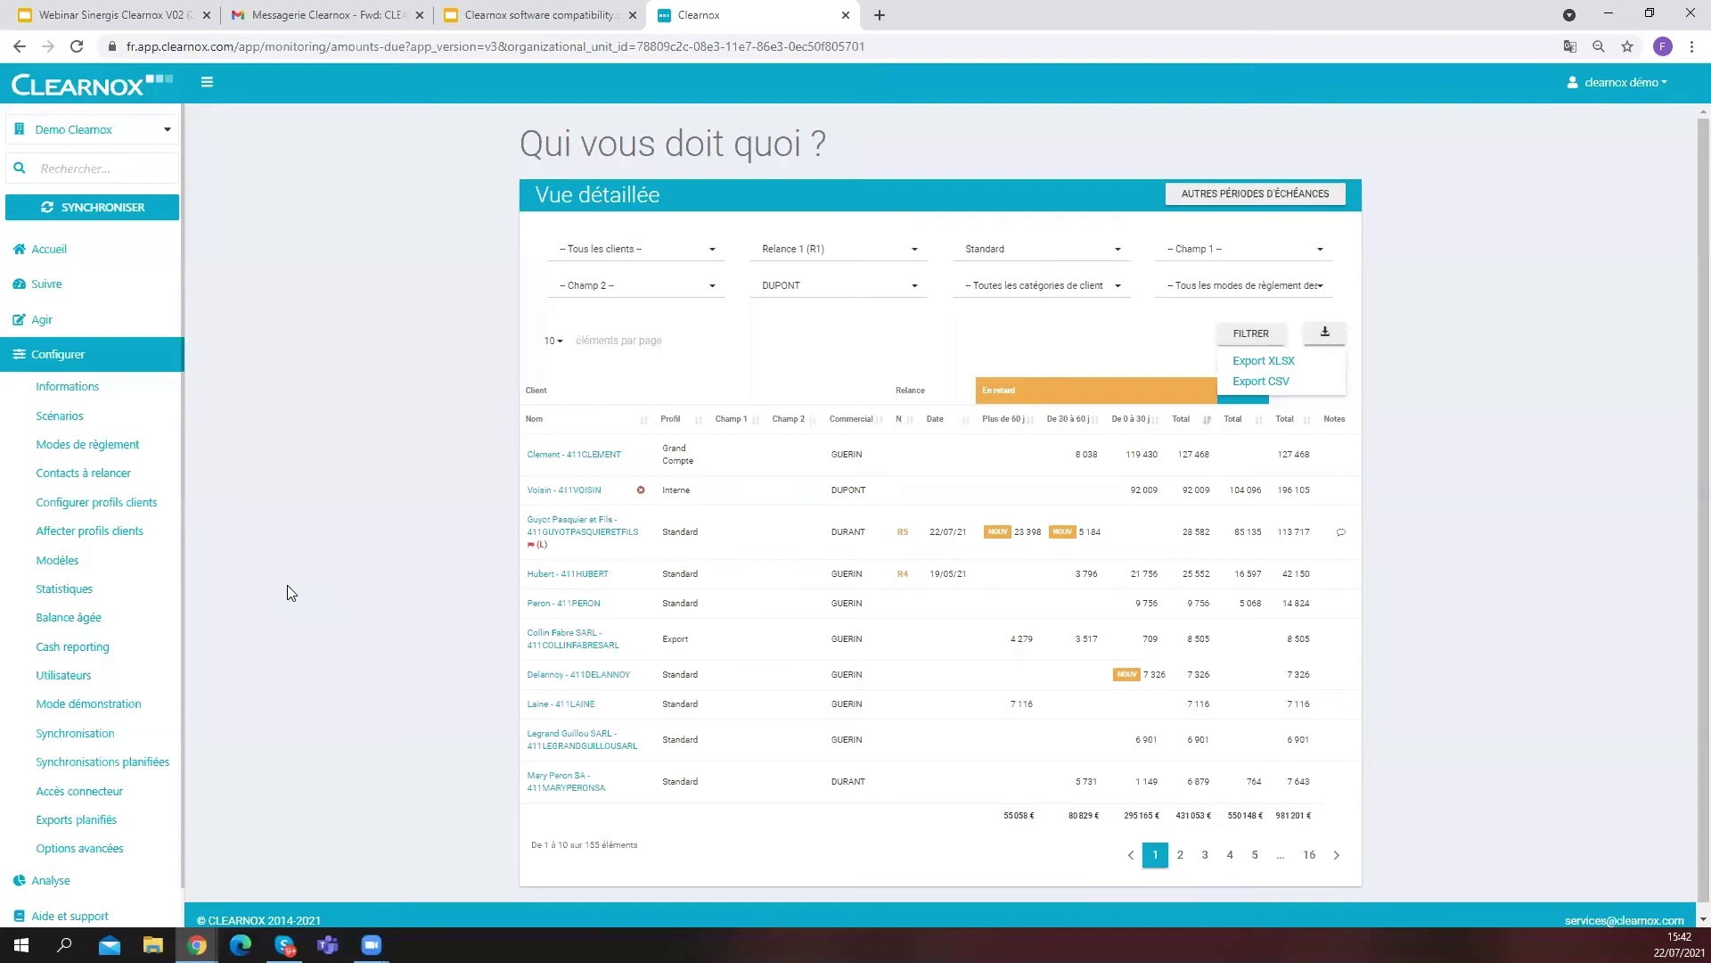
# Enable the Cash Reporting email for the third listed user, and switch to the sample Cash Reporting message in Gmail
pyautogui.click(65, 653)
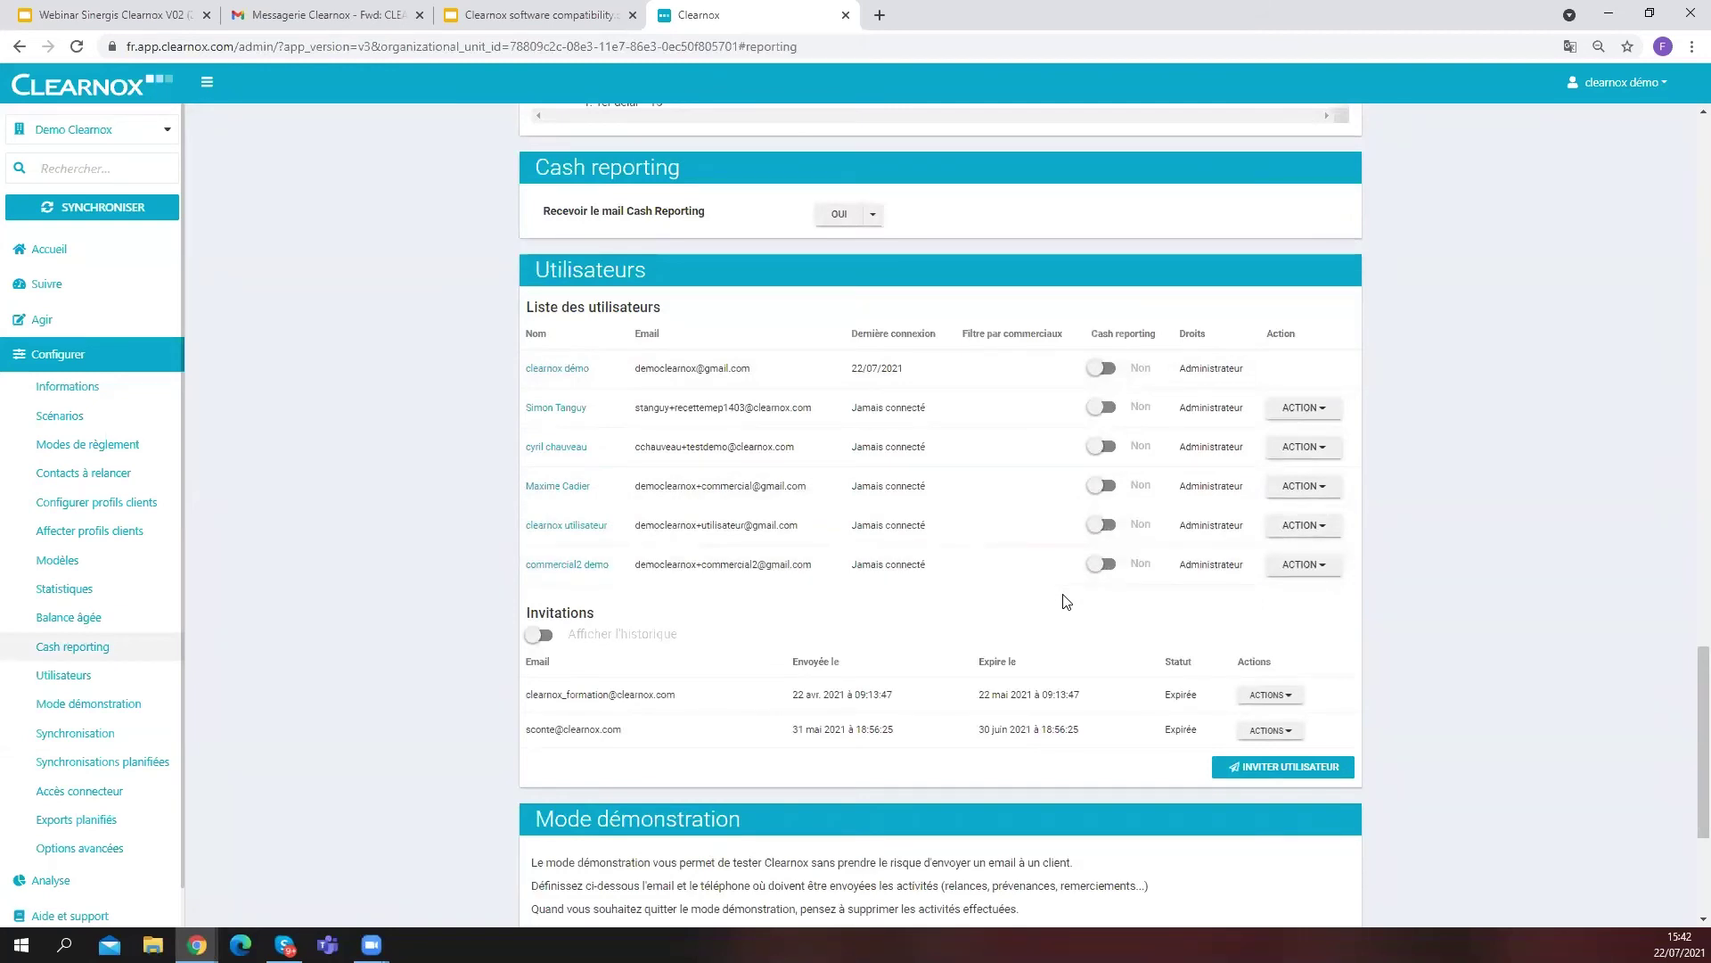
pyautogui.click(1105, 447)
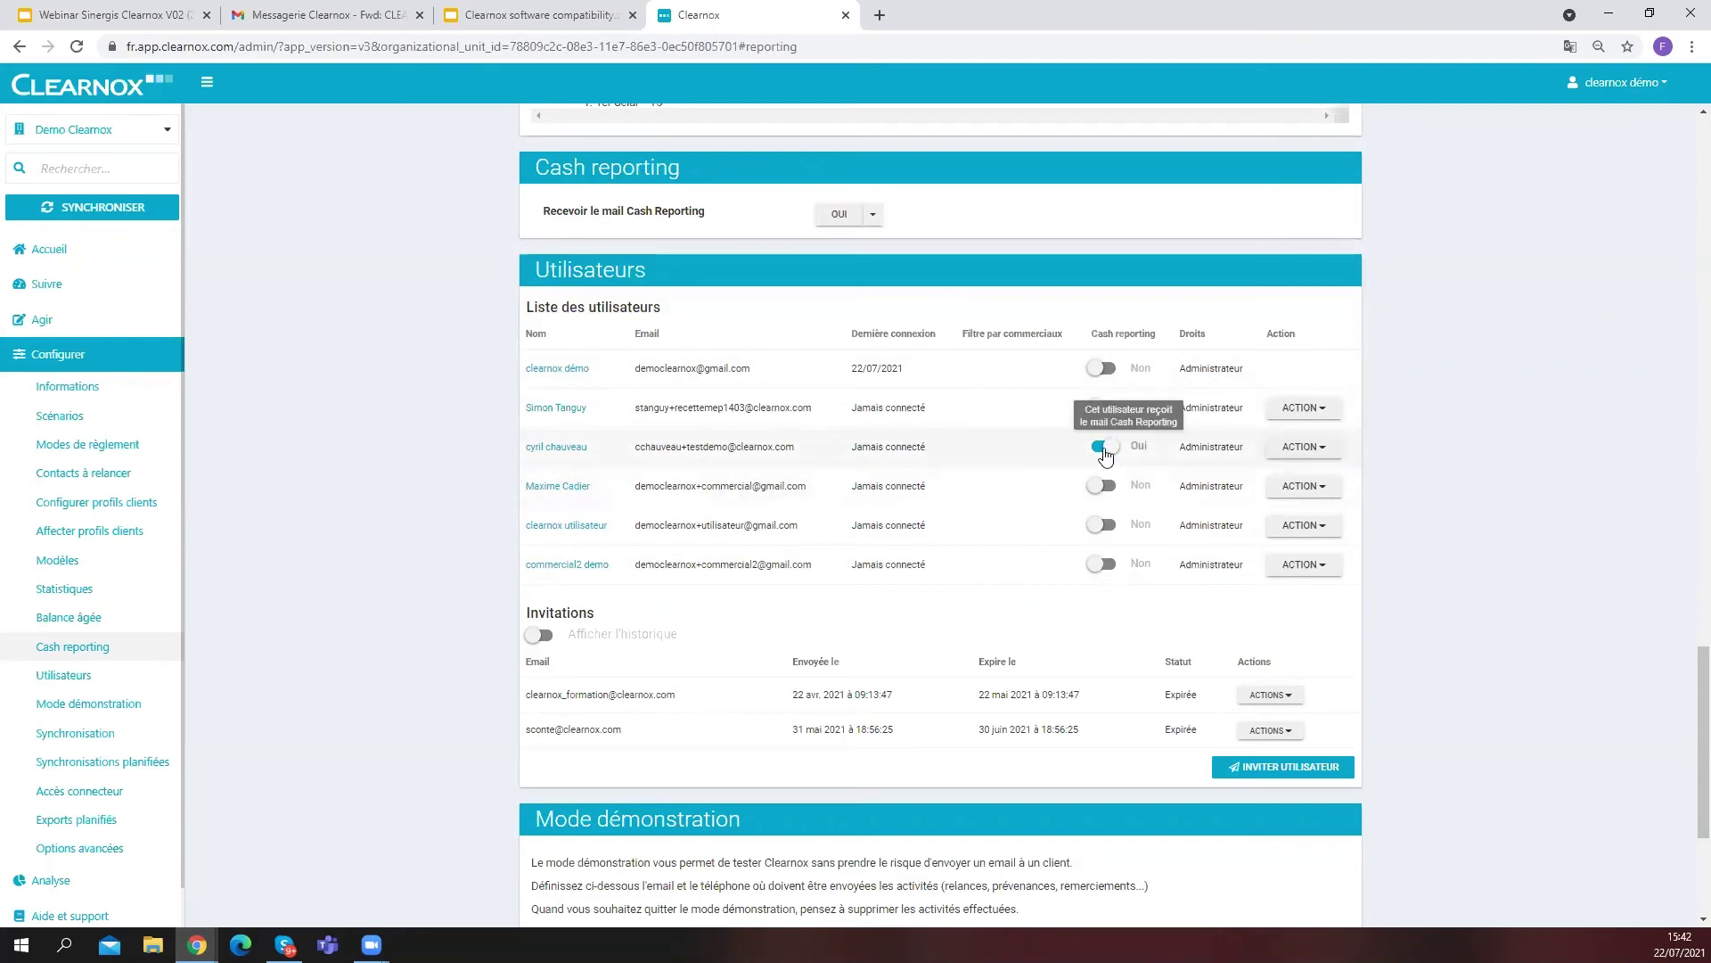
pyautogui.click(274, 16)
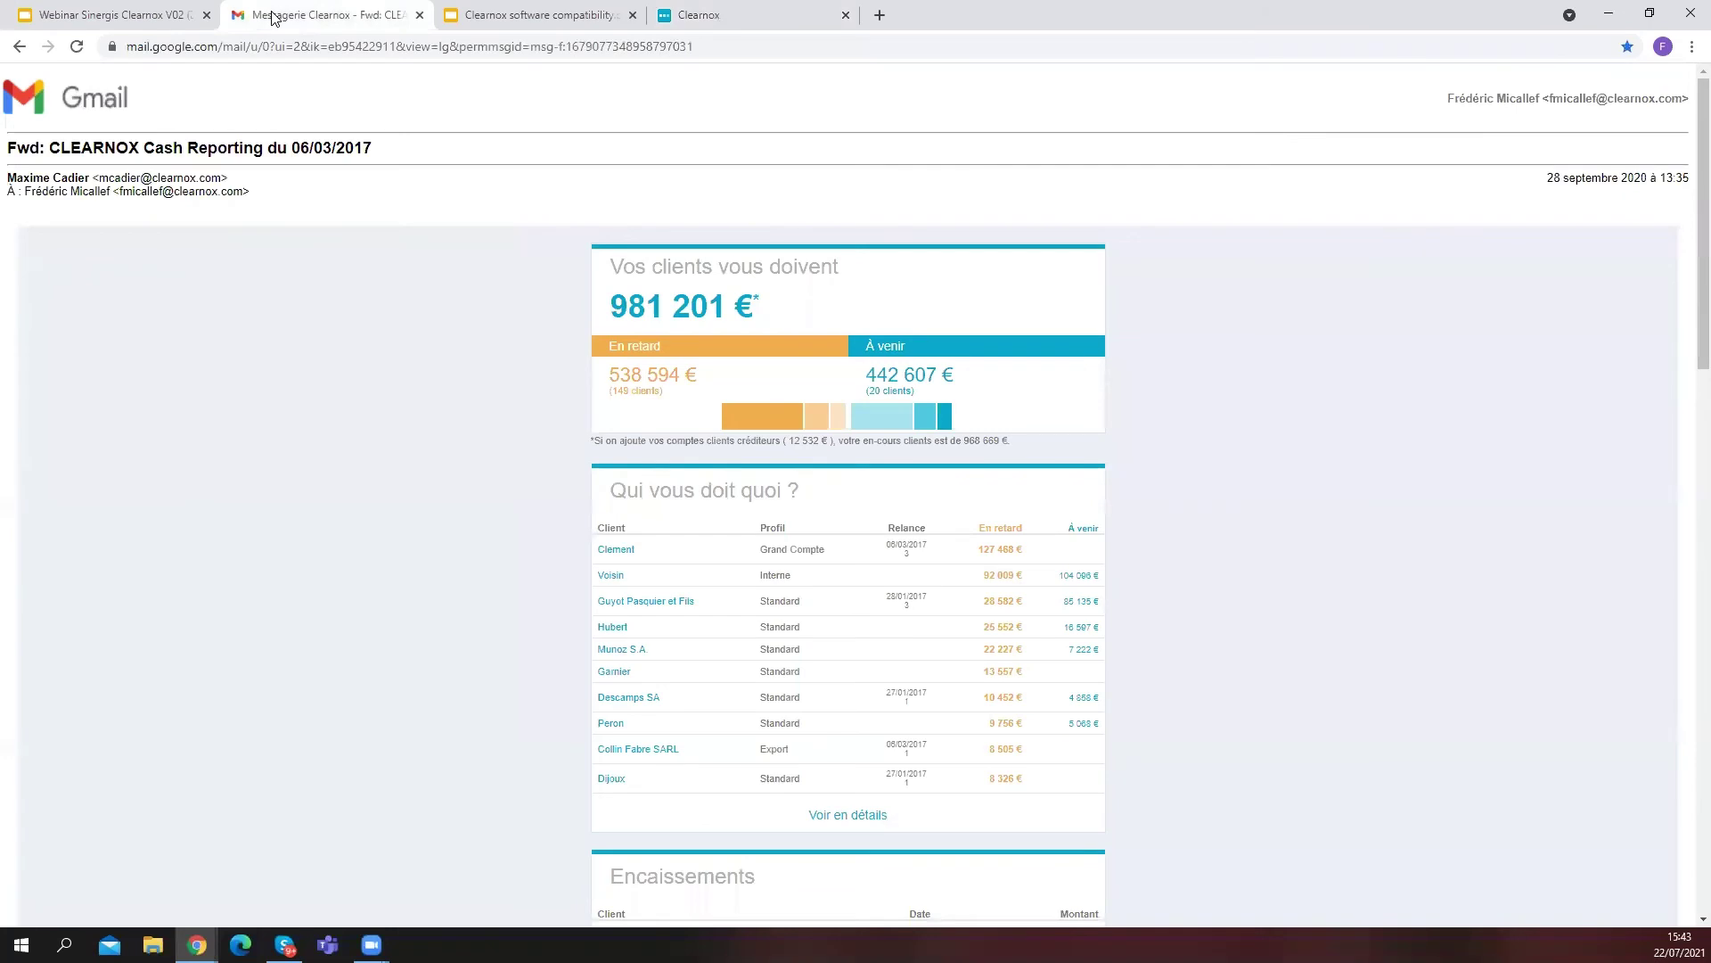
# Read through the sample Cash Reporting email, from the amounts owed by clients down to the actions to carry out and detected errors
pyautogui.scroll(-1, 1405, 316)
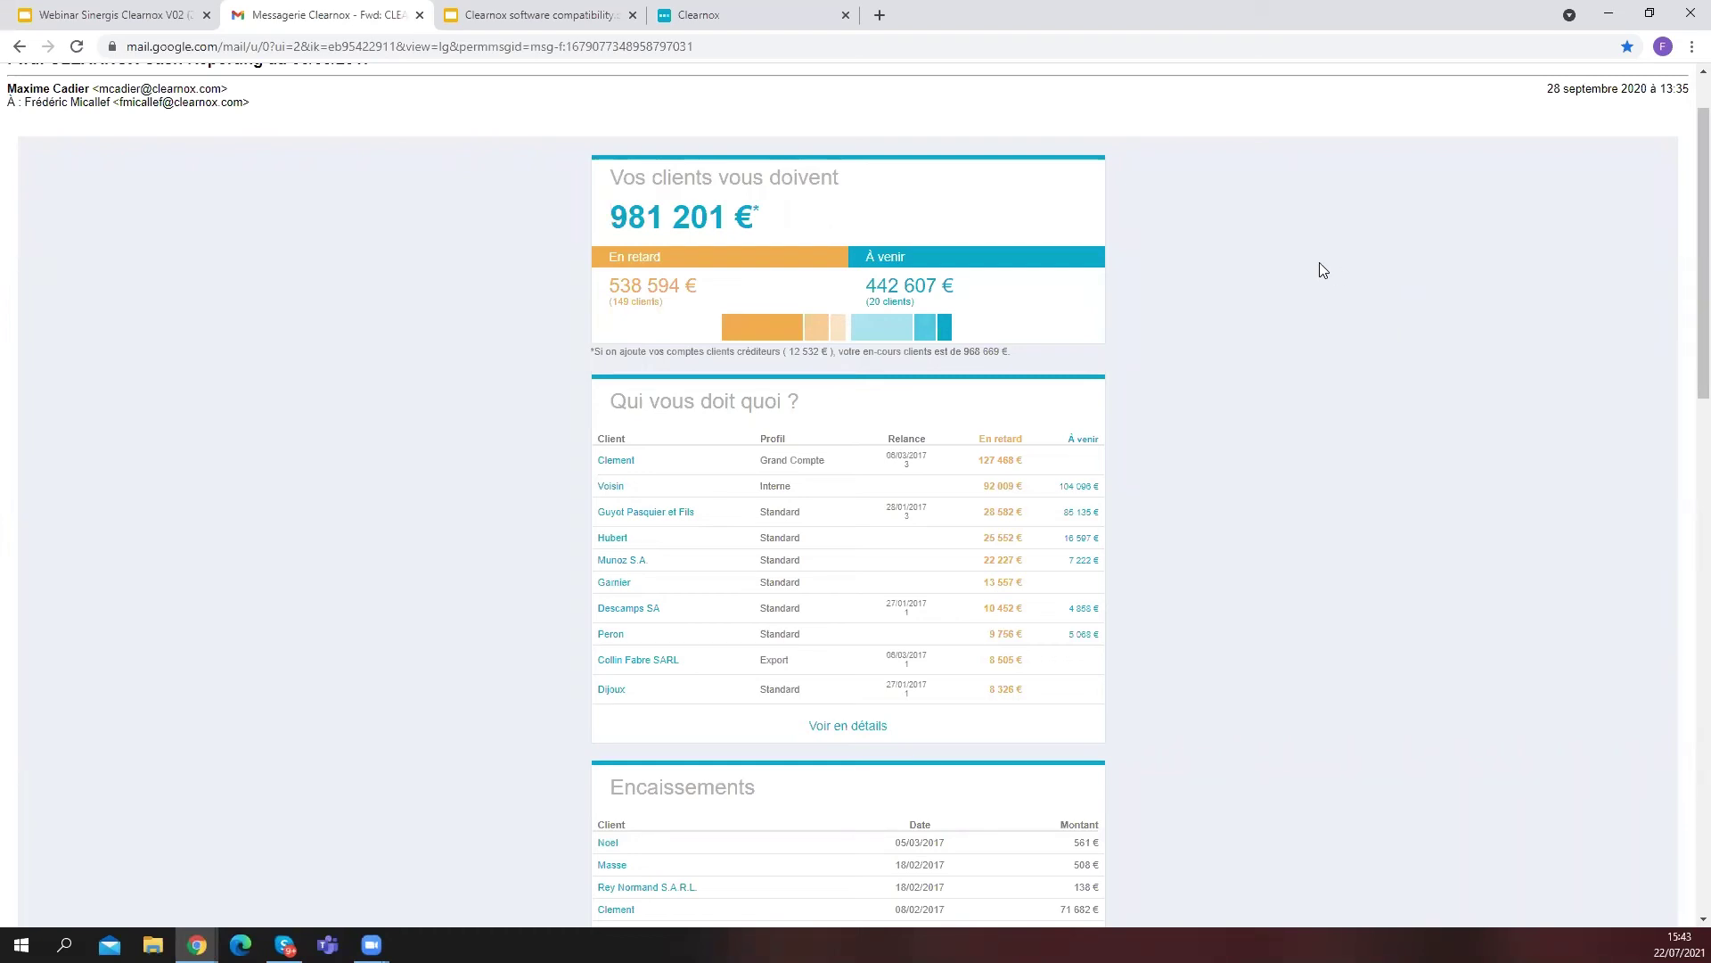
pyautogui.scroll(-1, 1003, 352)
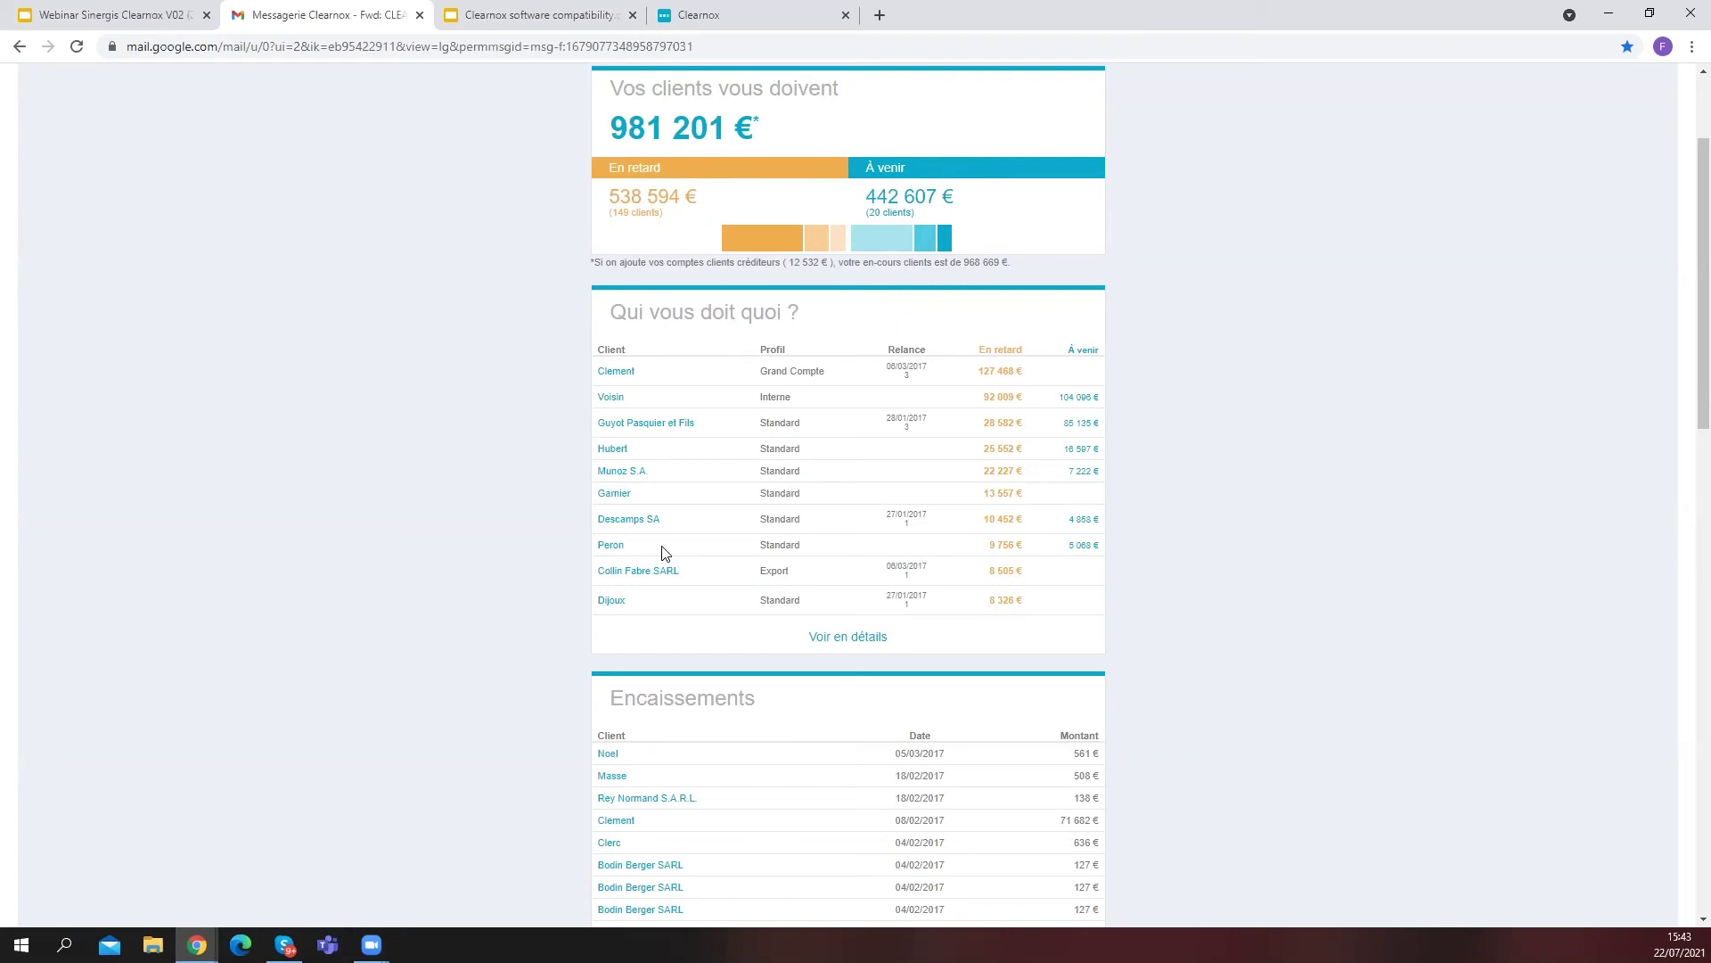
pyautogui.scroll(-6, 664, 557)
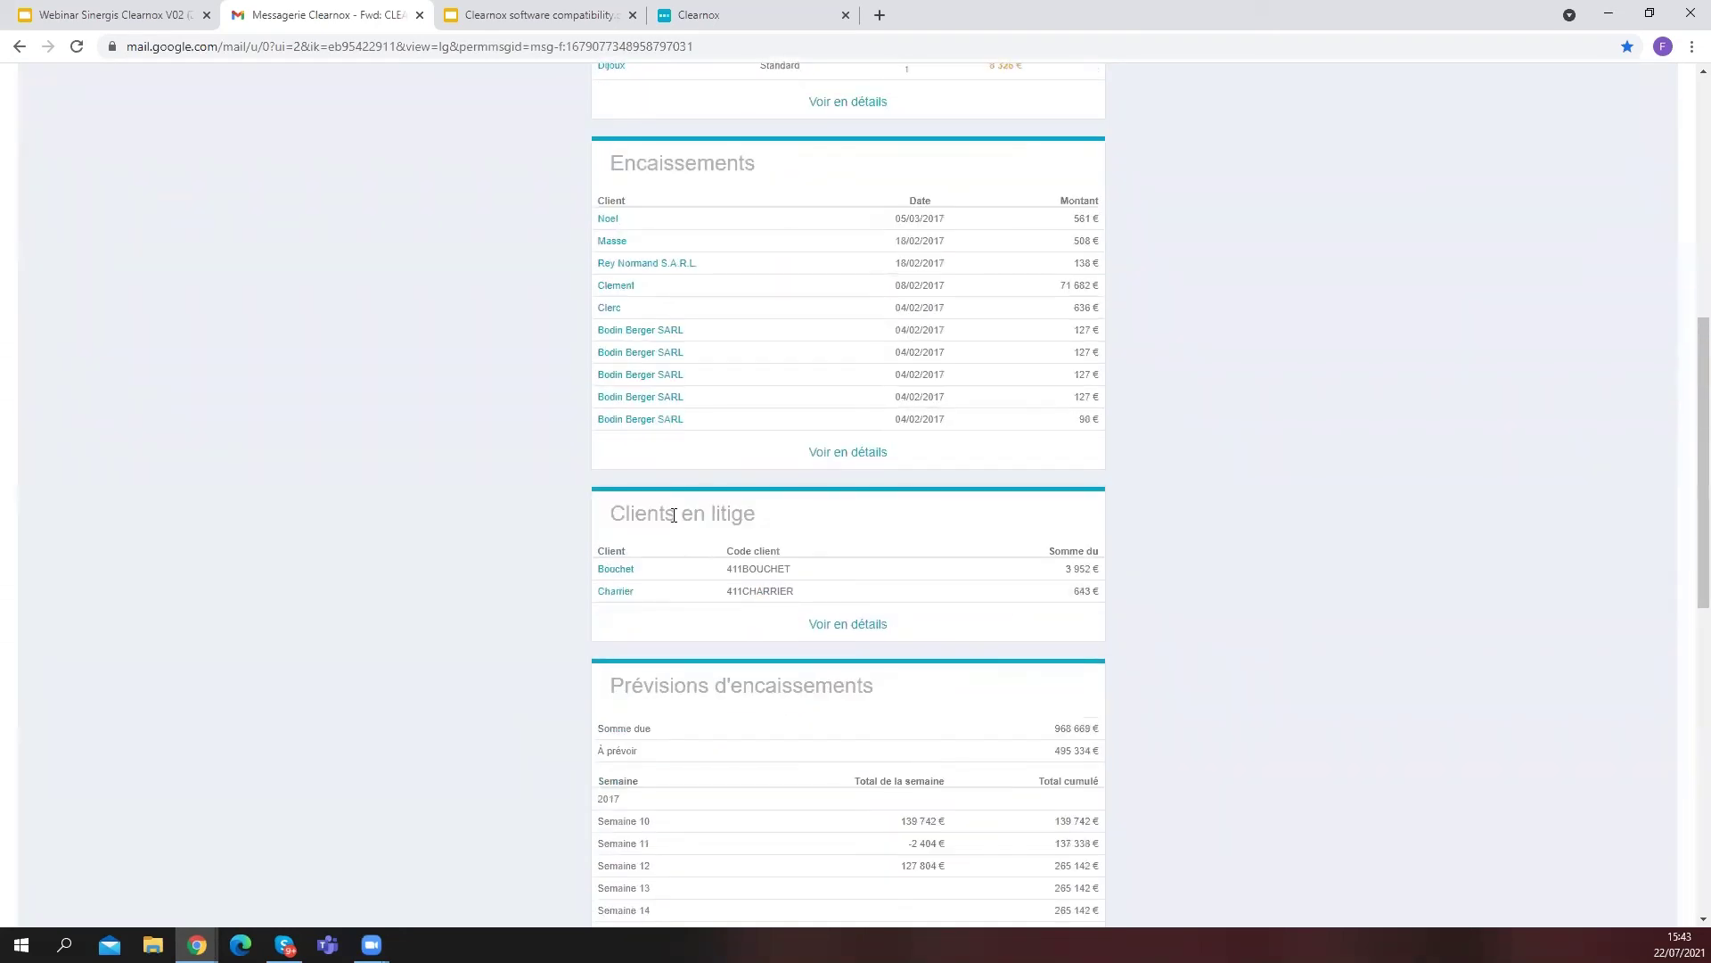
pyautogui.scroll(-10, 729, 500)
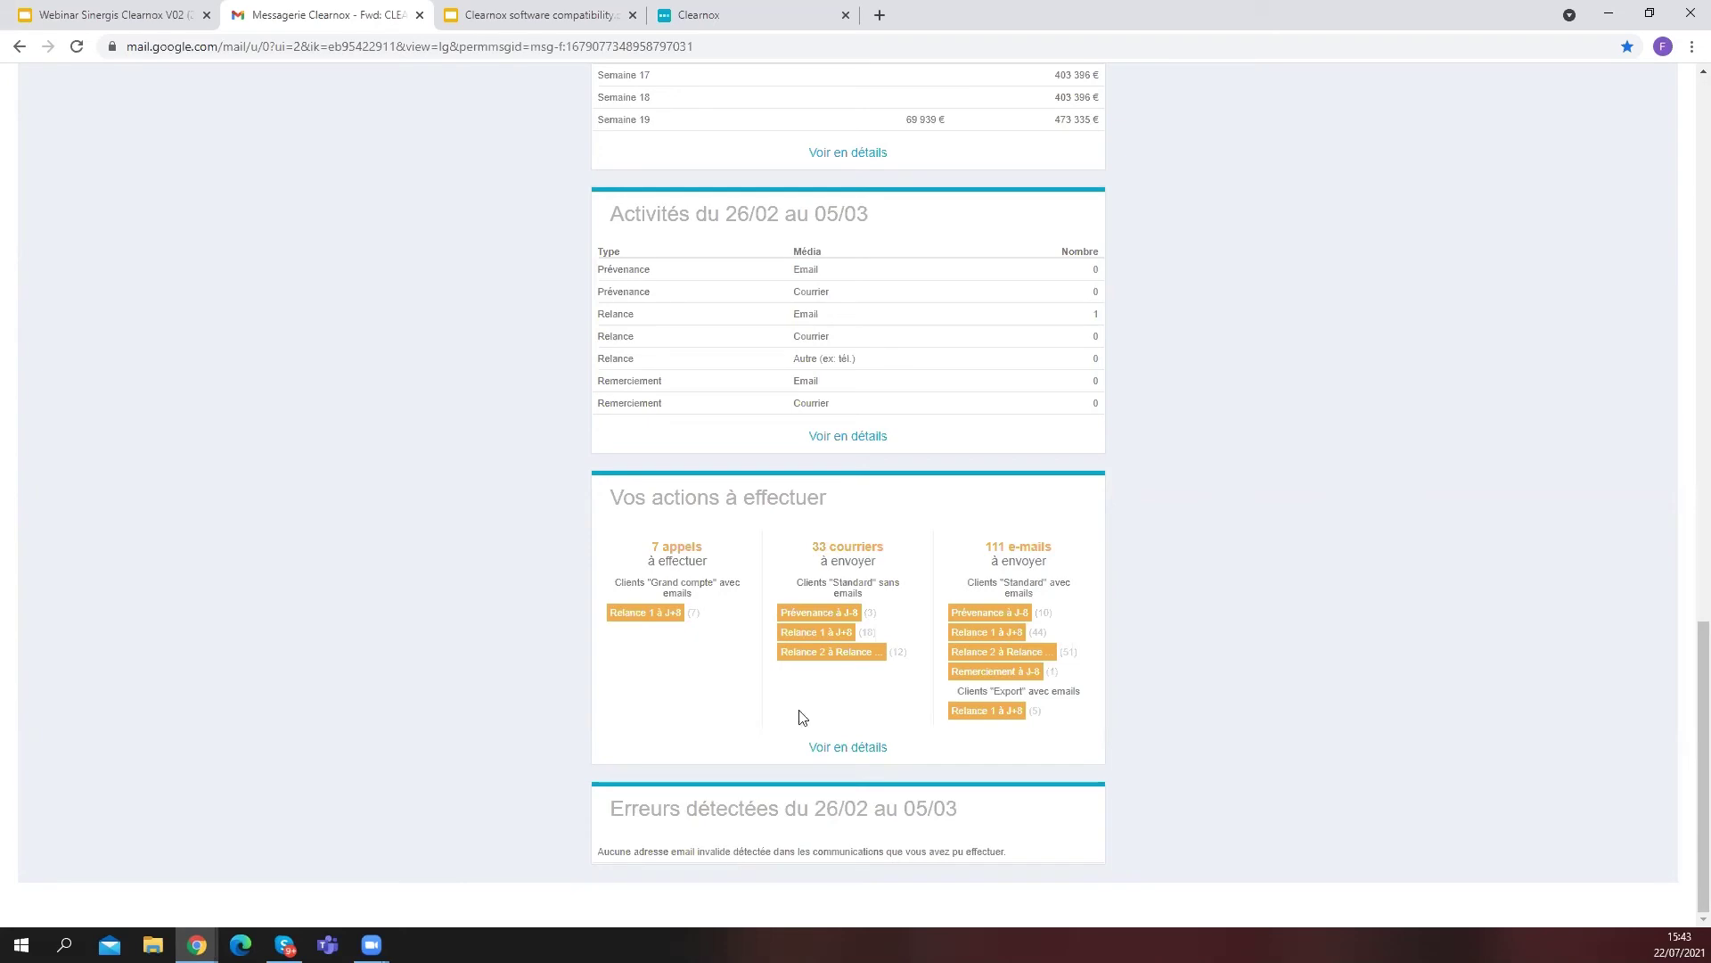
pyautogui.scroll(9, 864, 321)
pyautogui.scroll(8, 833, 401)
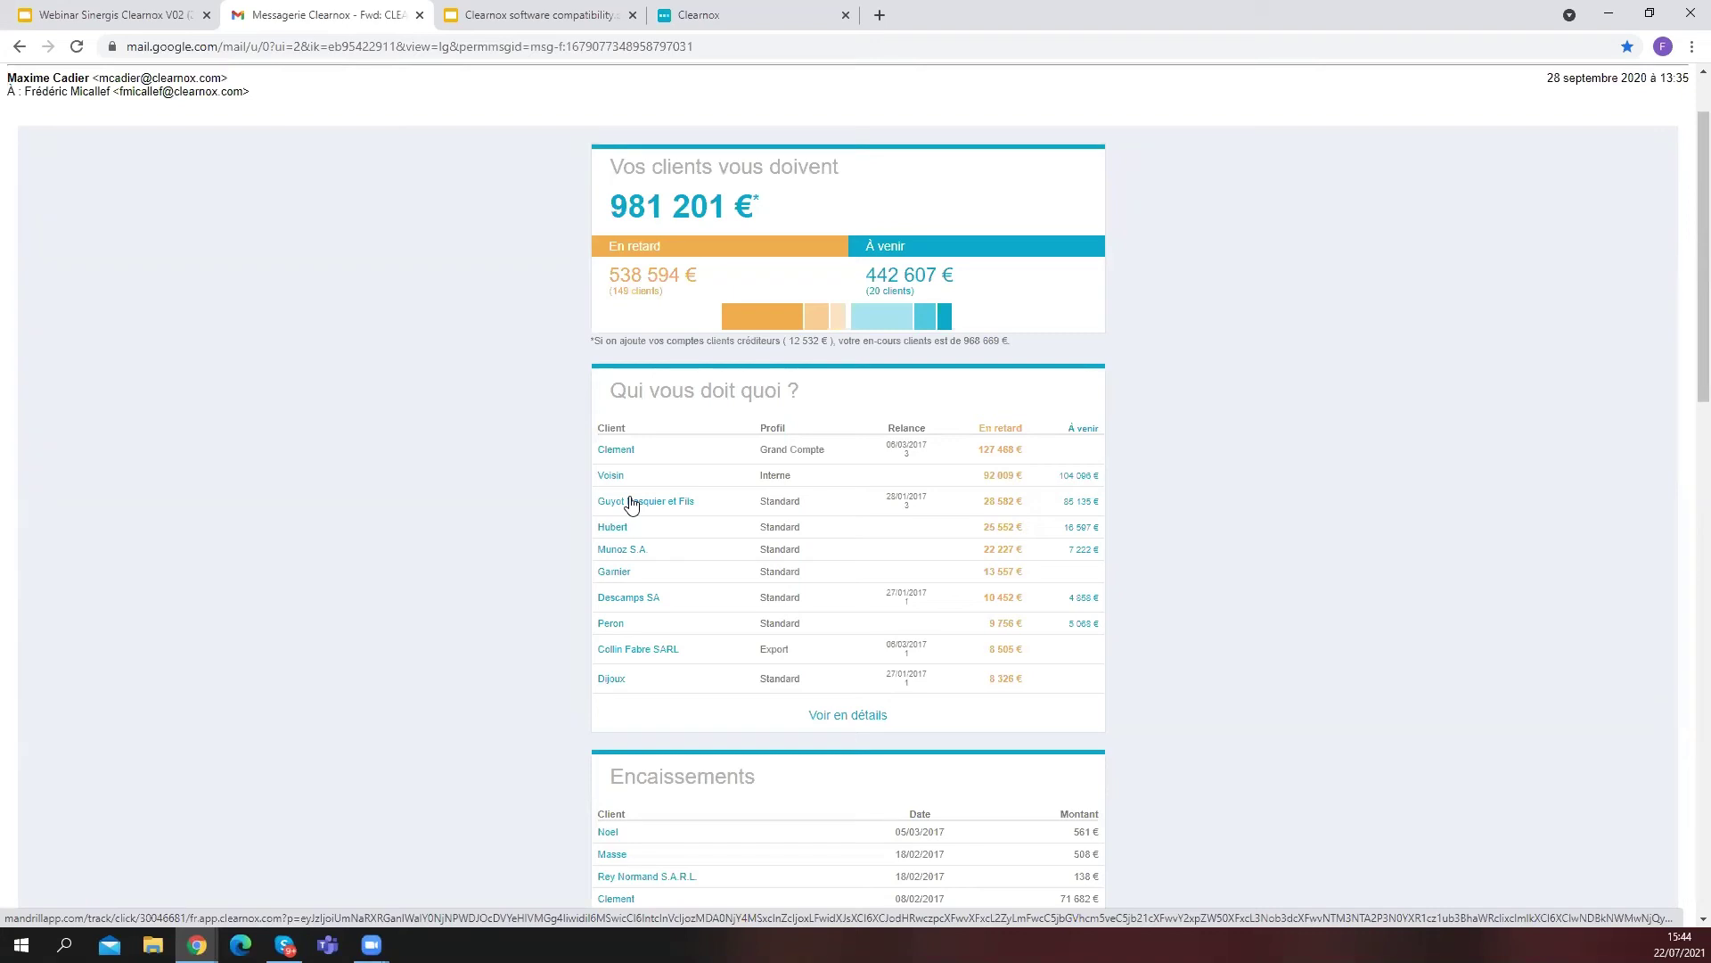
# Switch from the Gmail message back to Clearnox and return to the home dashboard
pyautogui.click(149, 11)
pyautogui.click(499, 14)
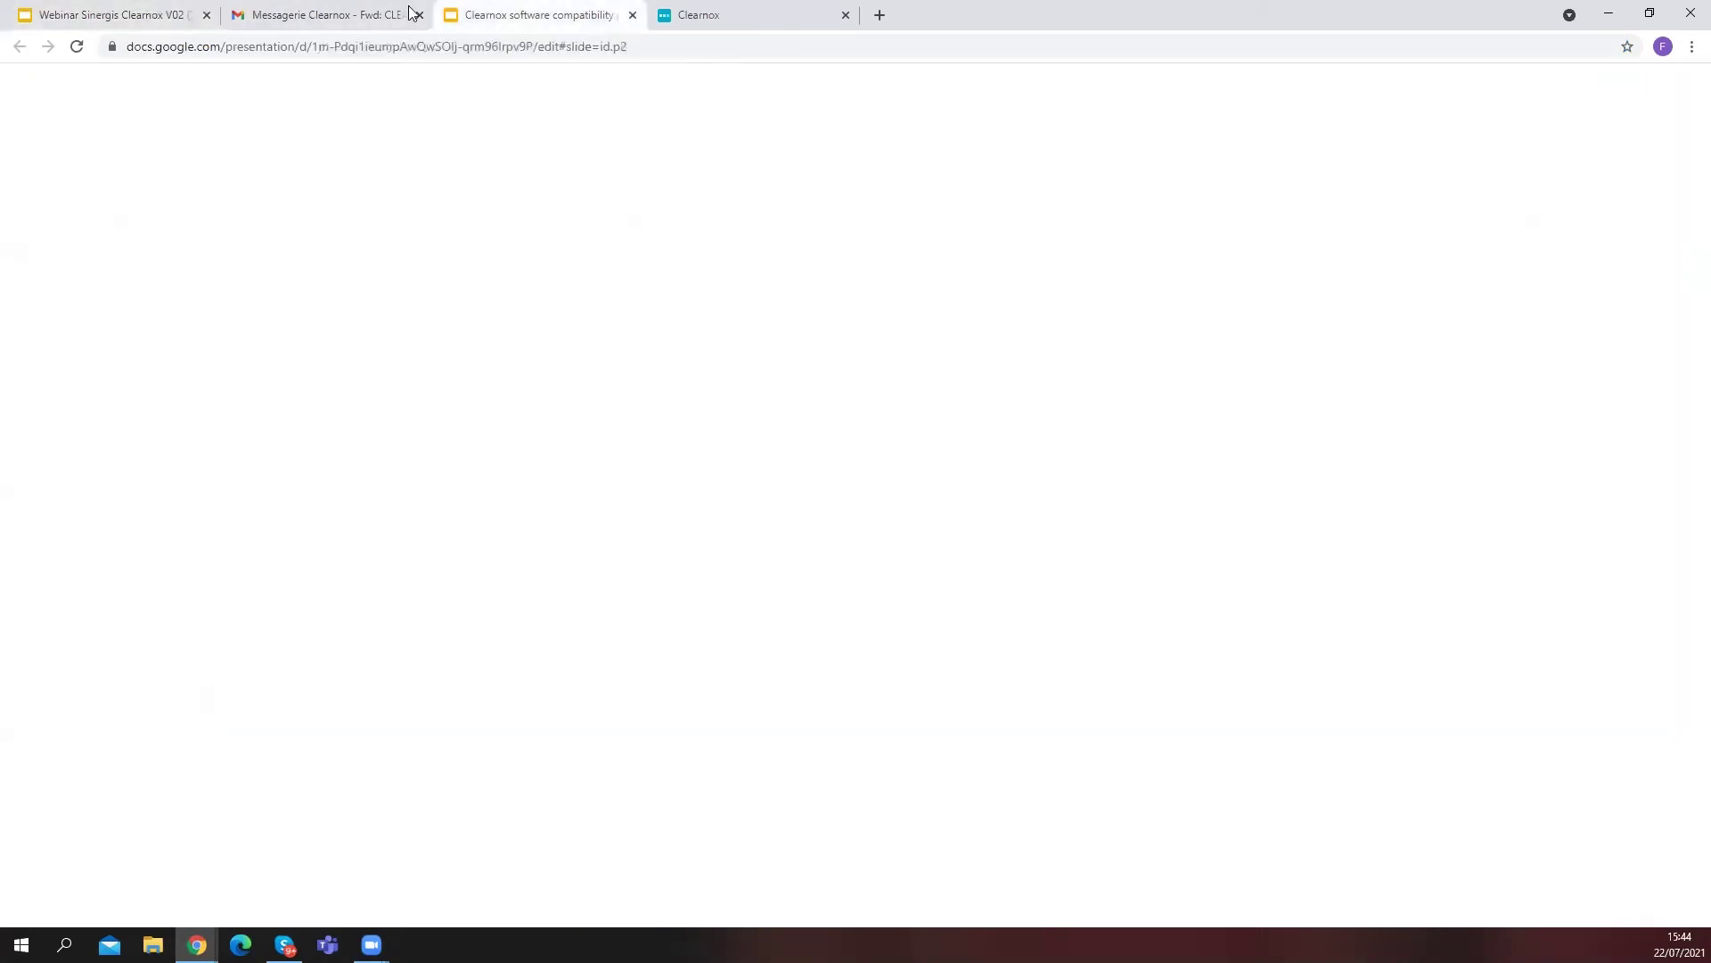
pyautogui.hotkey('ctrl', 'Tab')
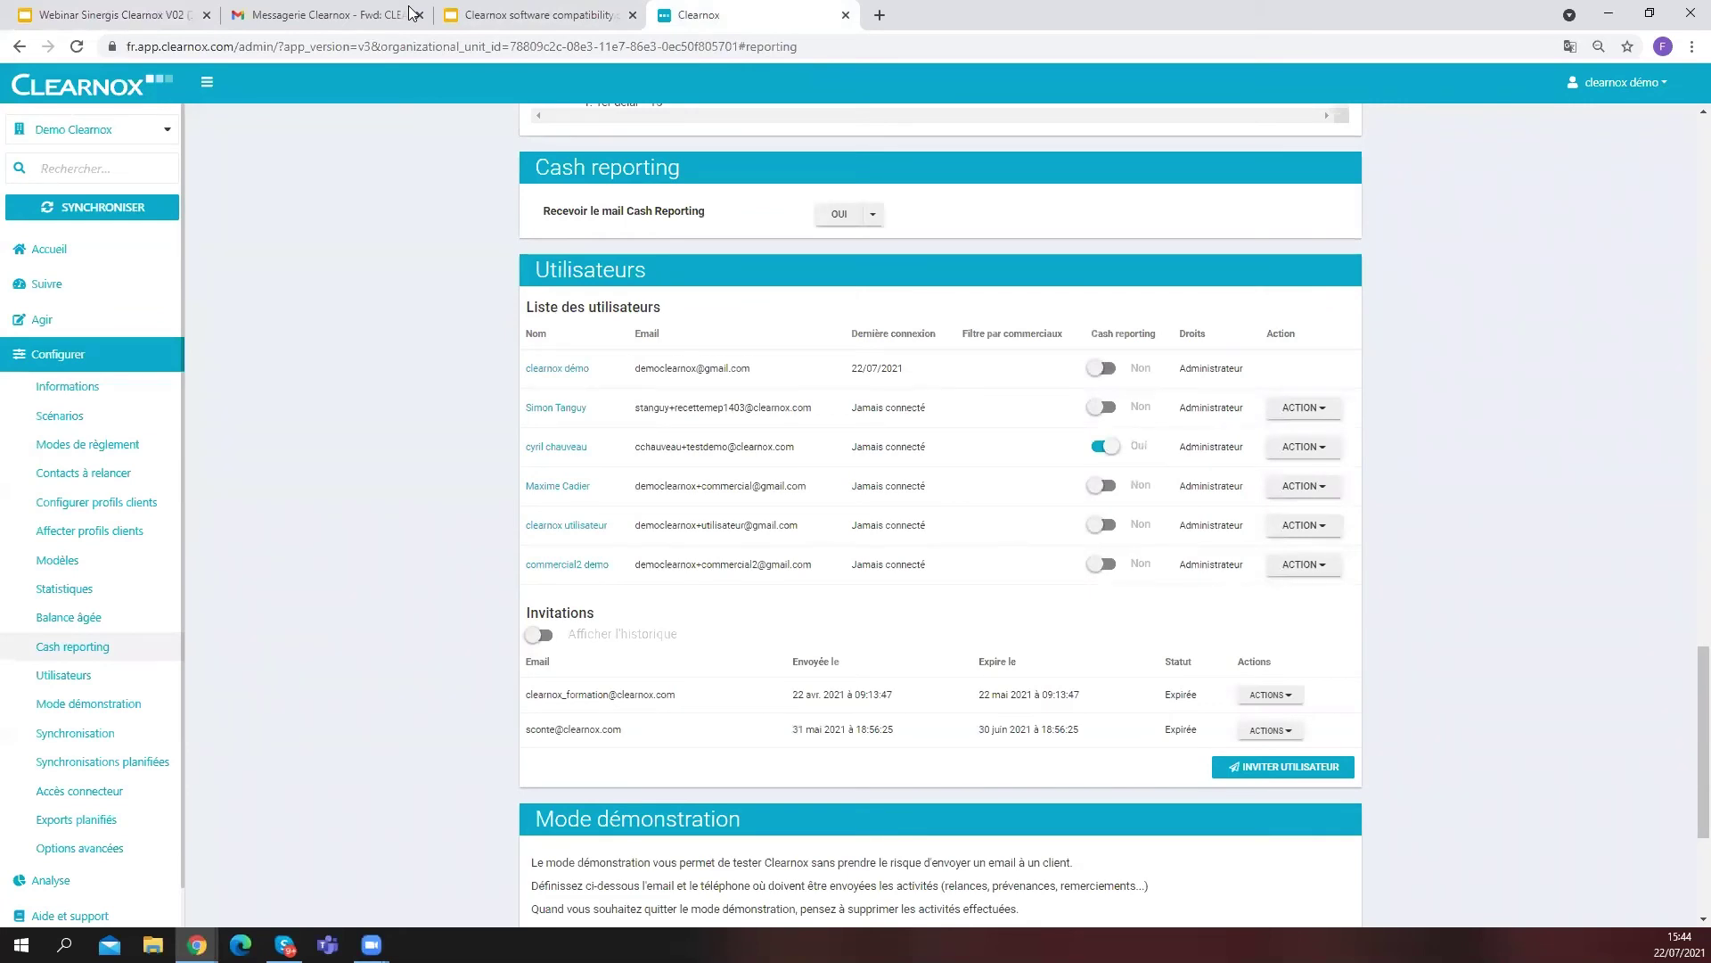
pyautogui.click(70, 253)
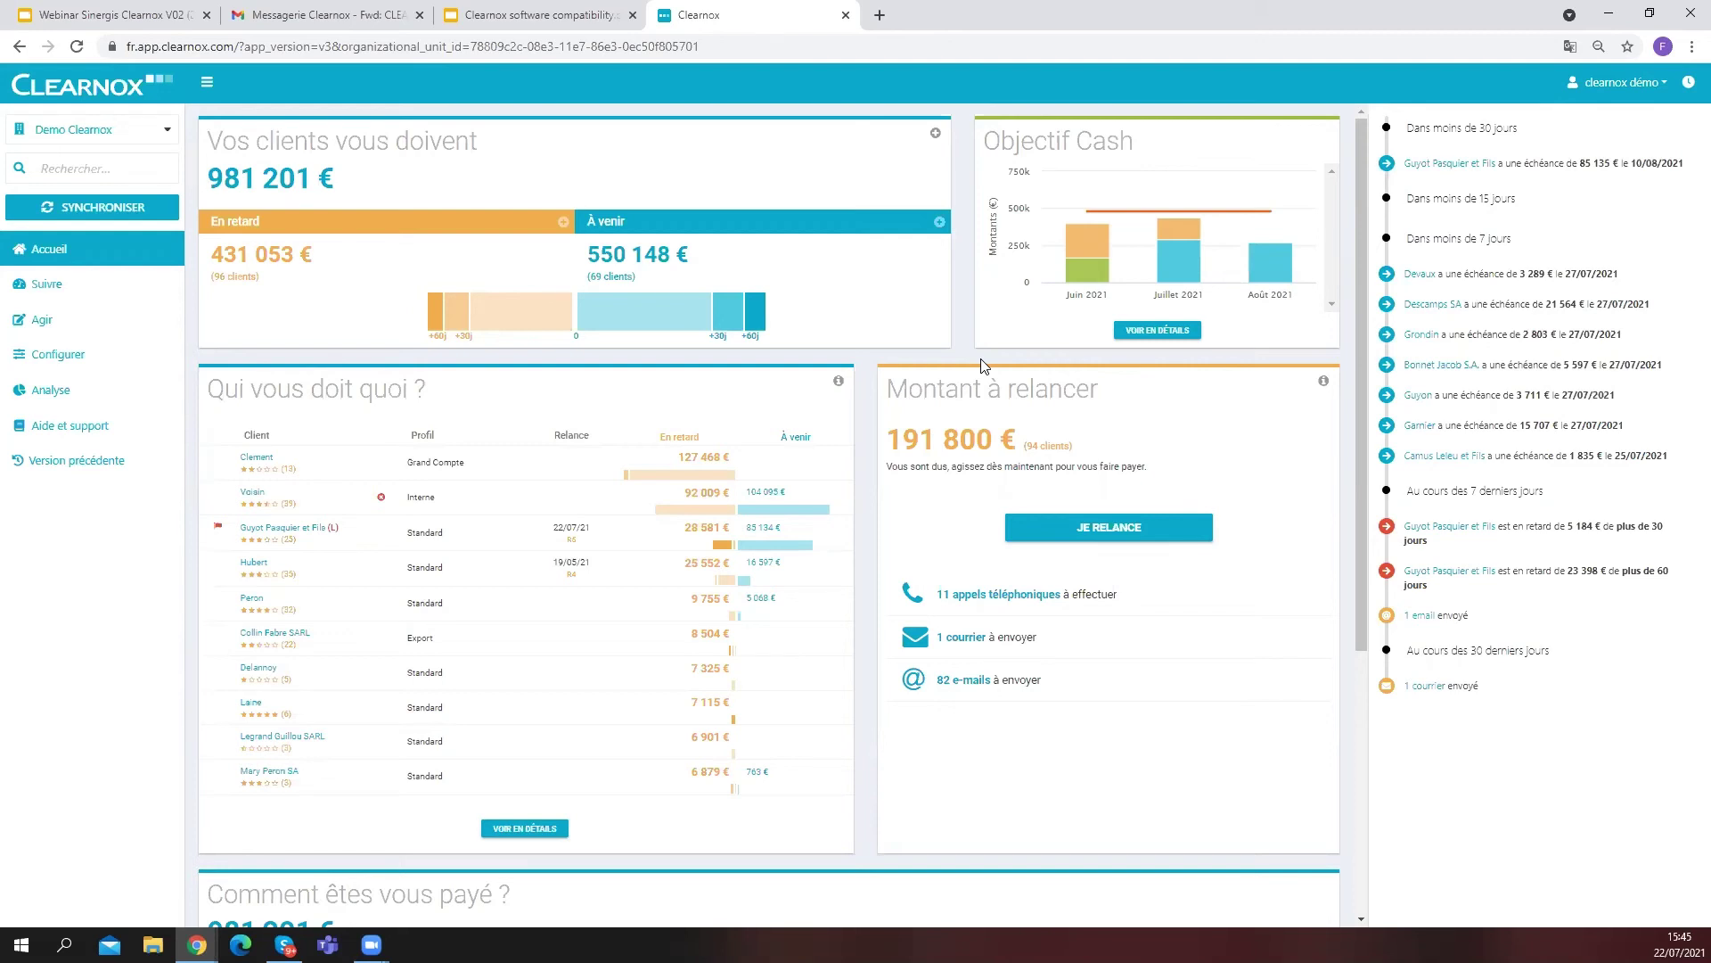
# Open the Objectif Cash details and show the forecasts for August 2021, followed by those for June 2021
pyautogui.click(1162, 331)
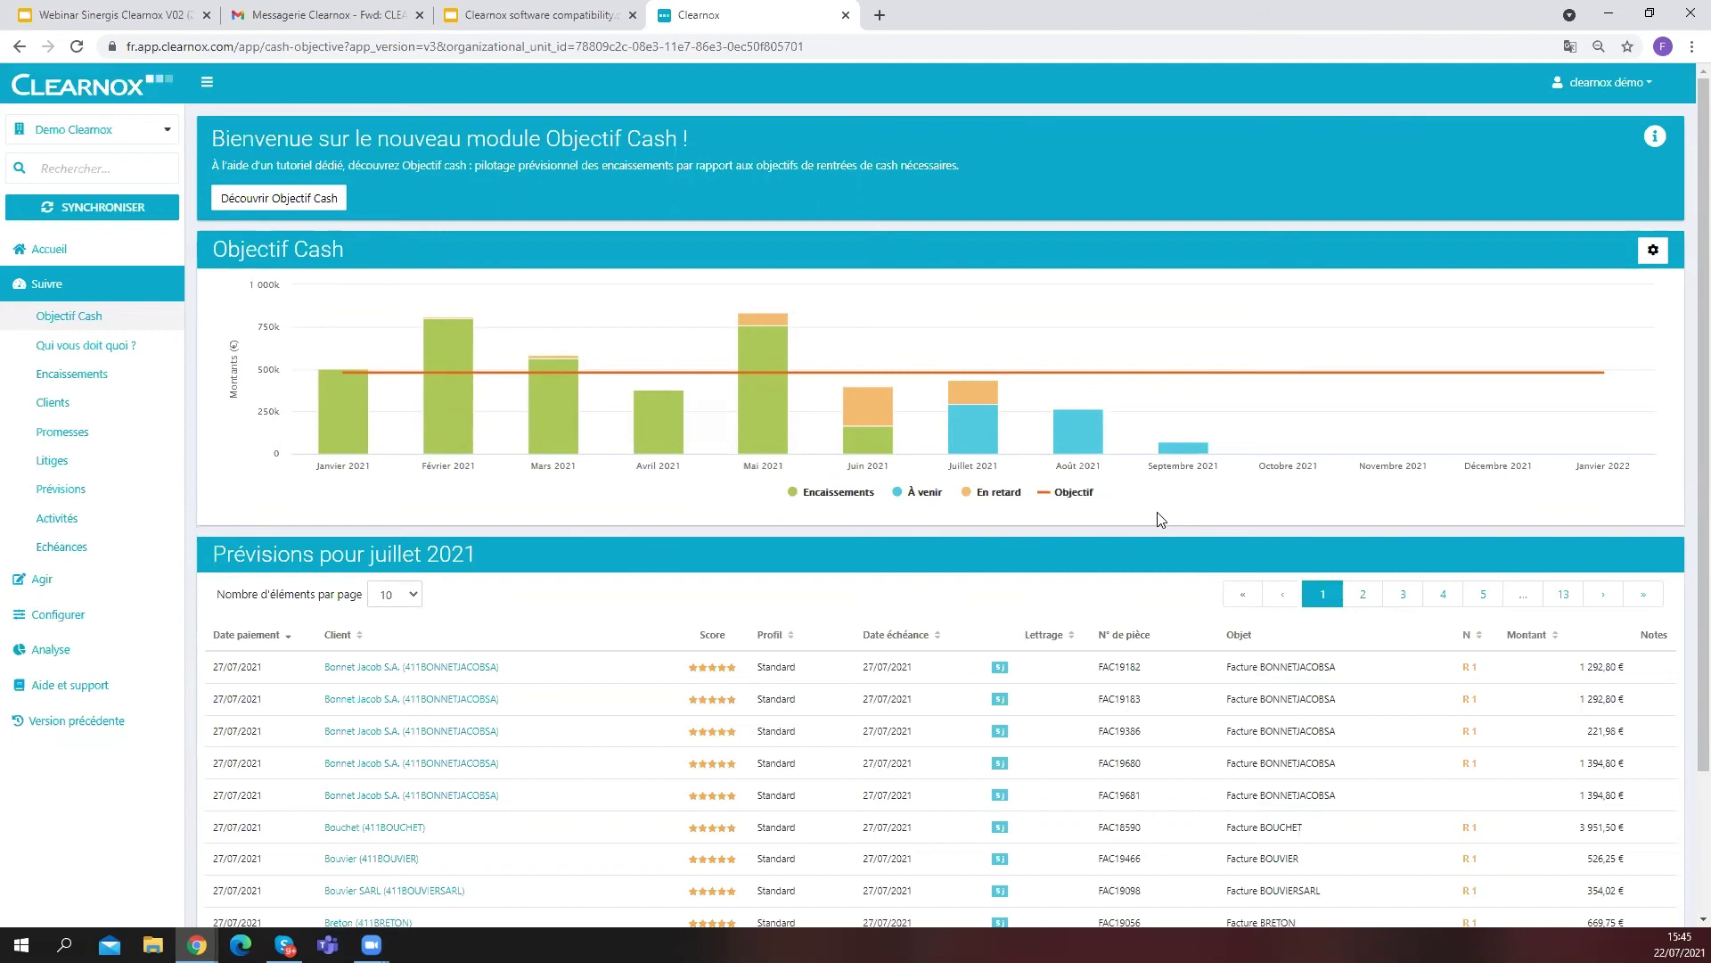
pyautogui.click(1076, 441)
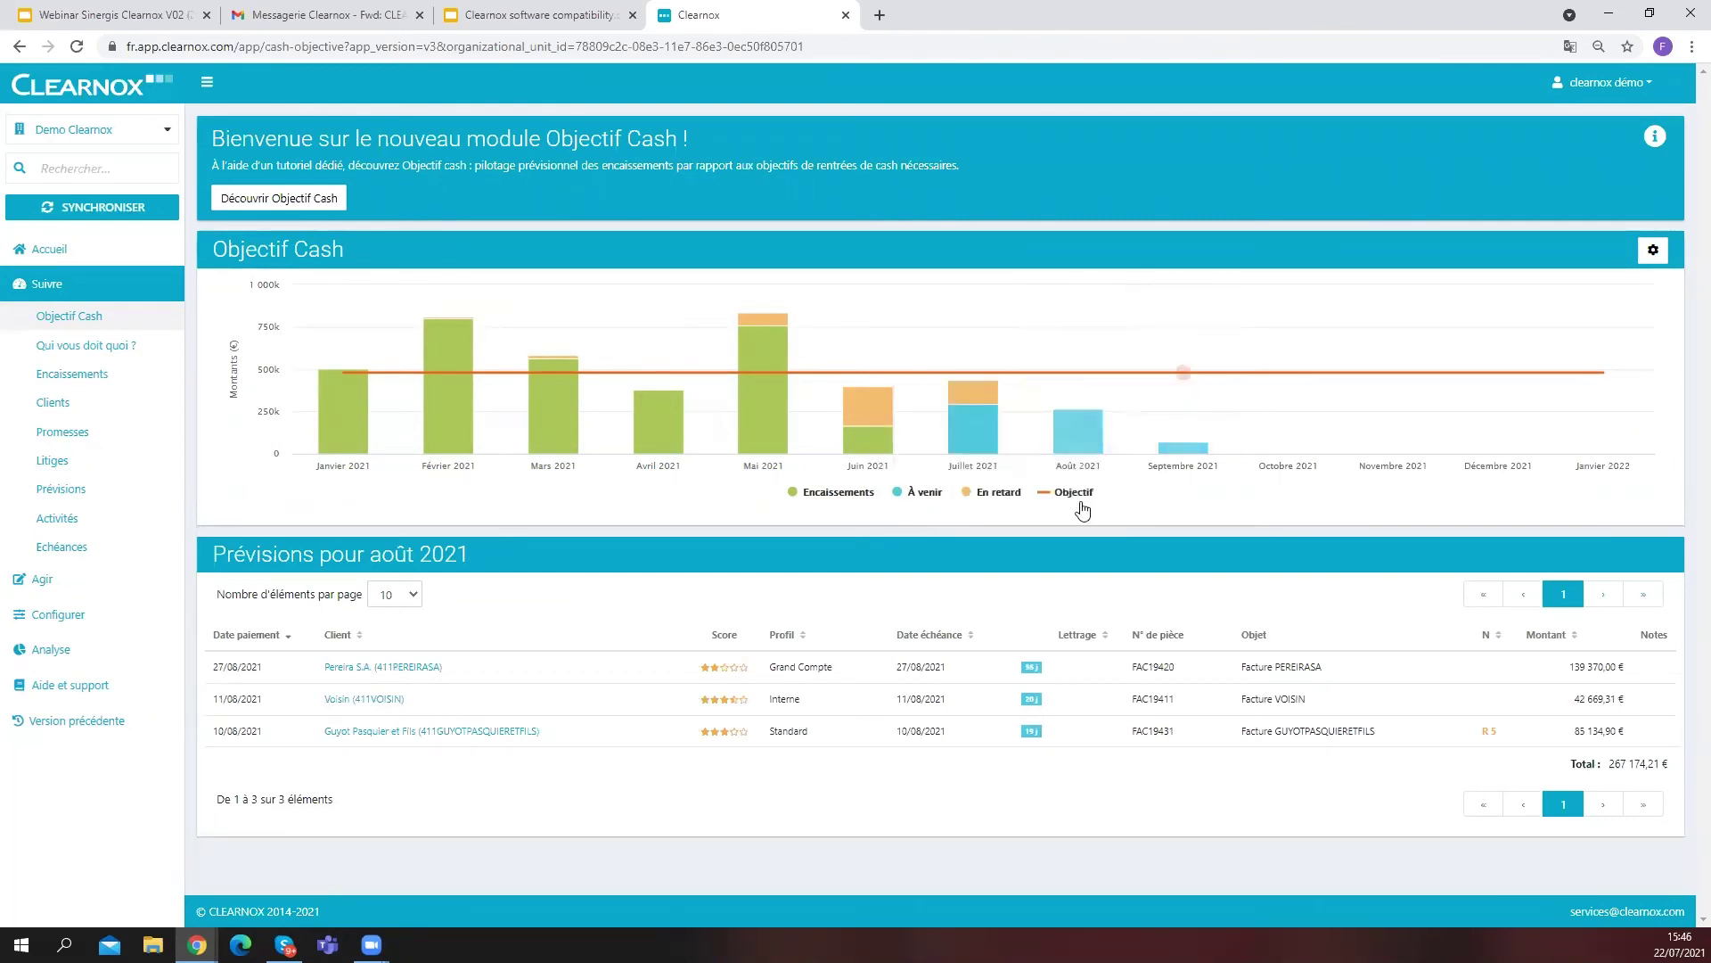
pyautogui.click(873, 410)
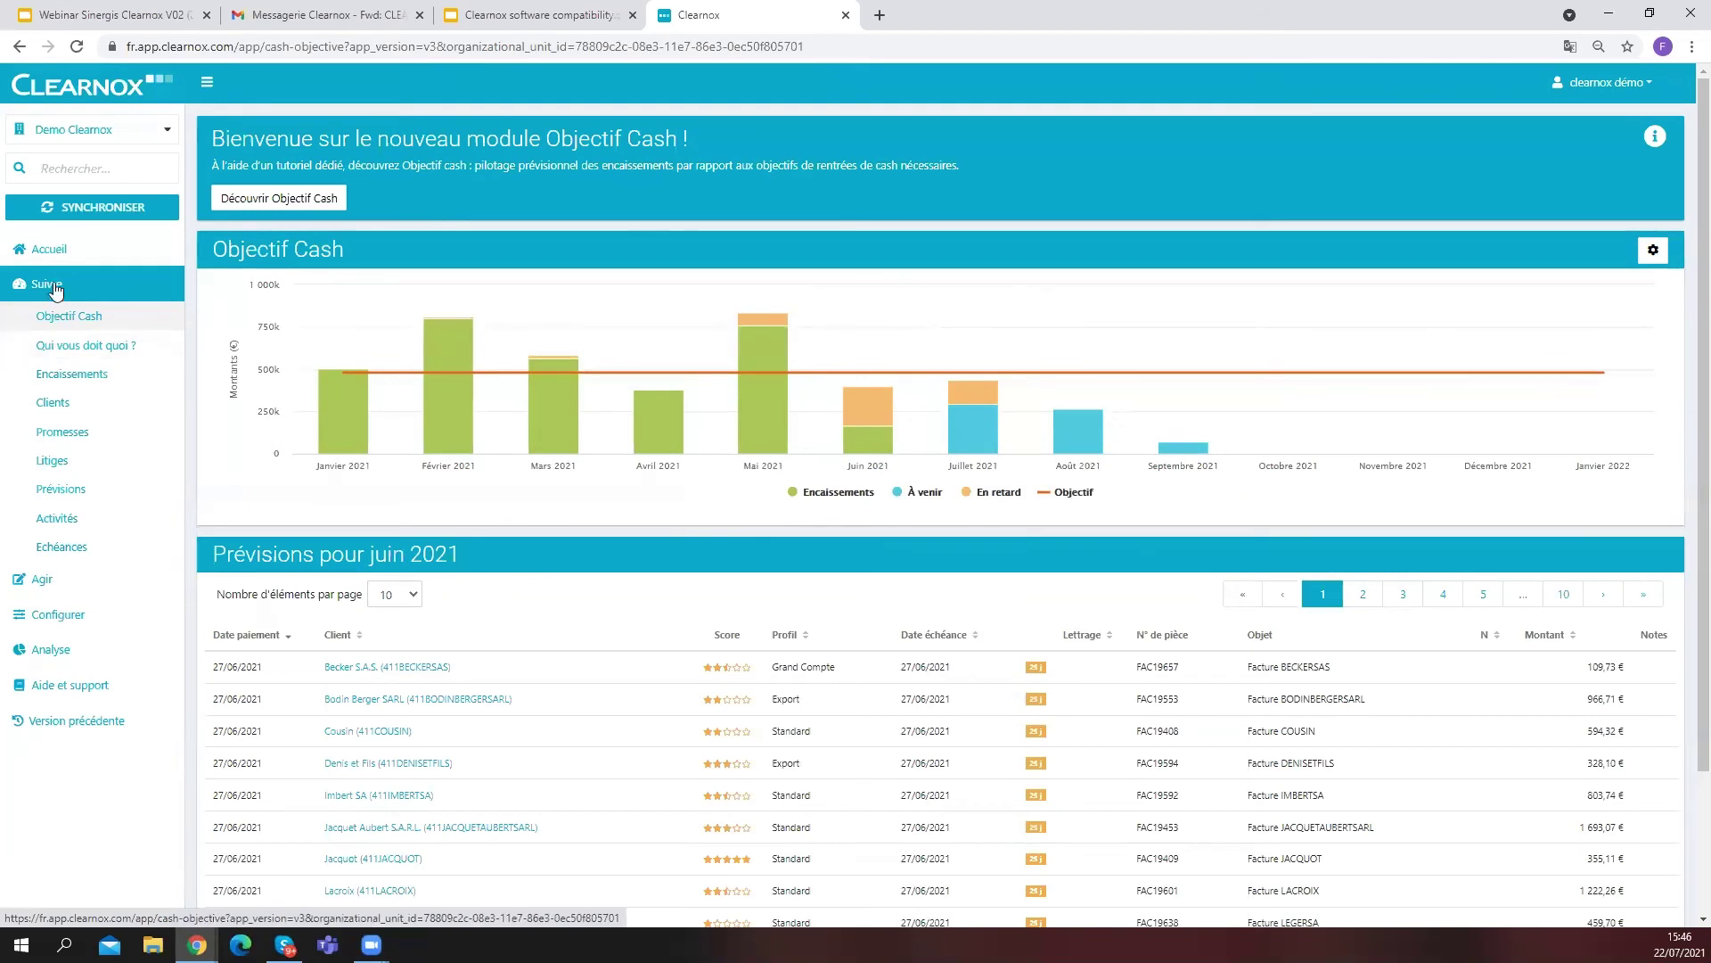
# Return to the home dashboard and open the Guyot Pasquier et Fils client record to examine its Client and Activité information
pyautogui.click(46, 254)
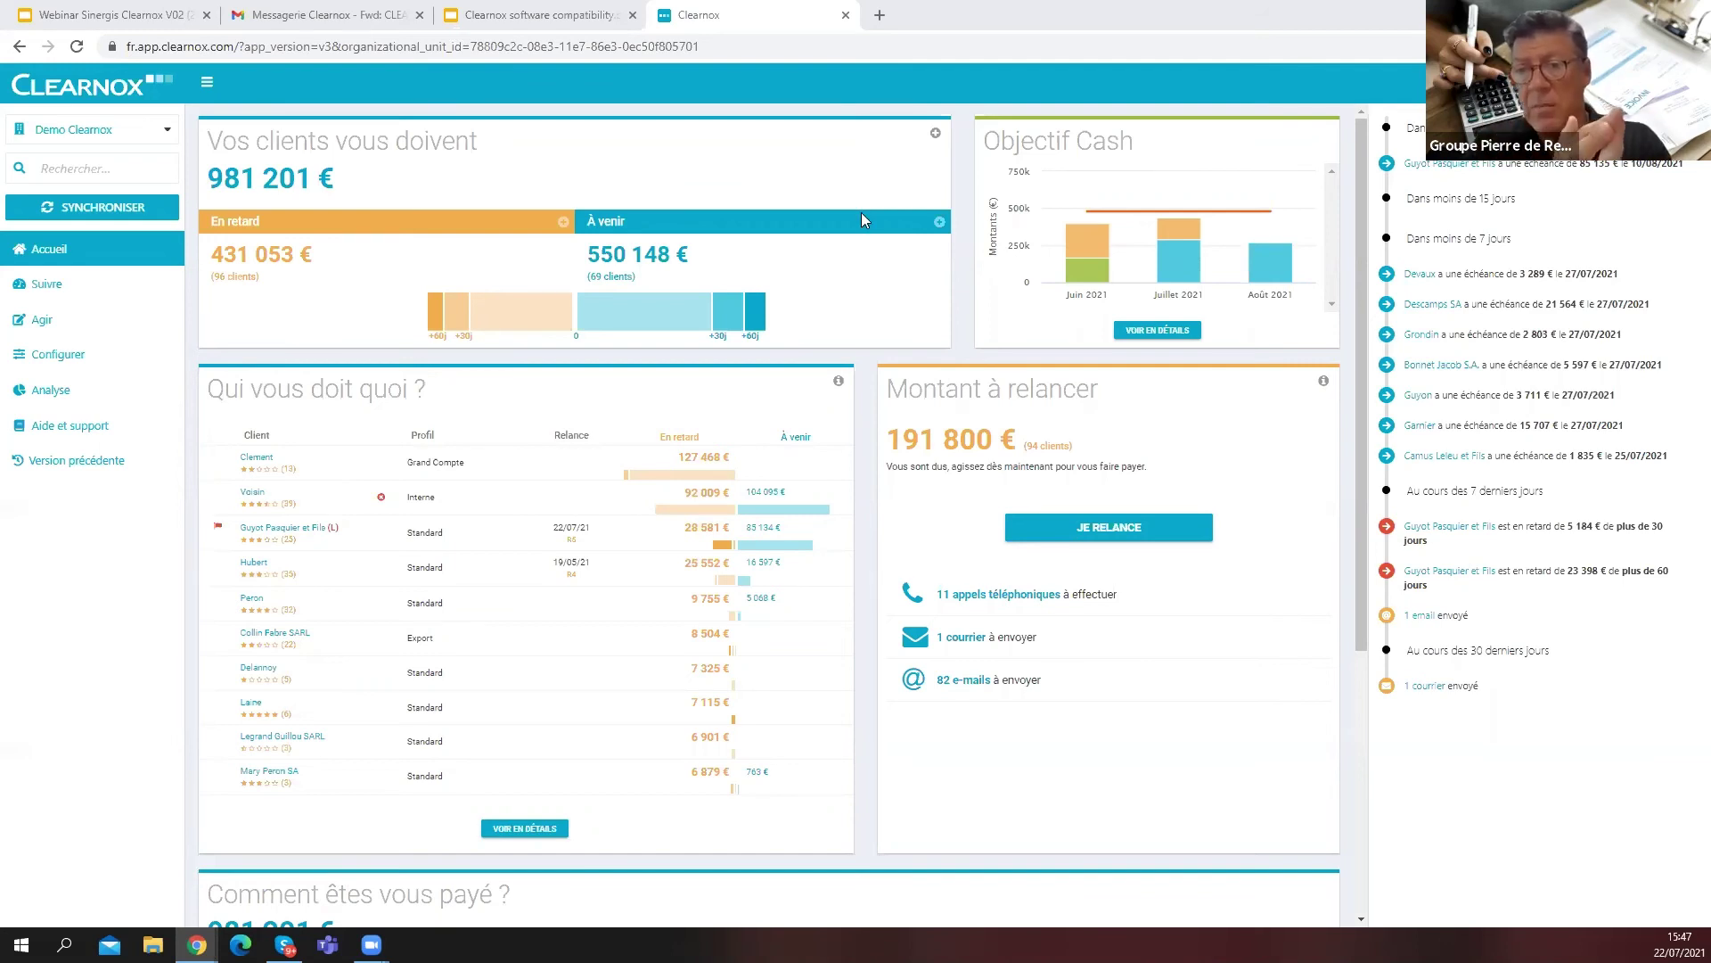
pyautogui.click(275, 535)
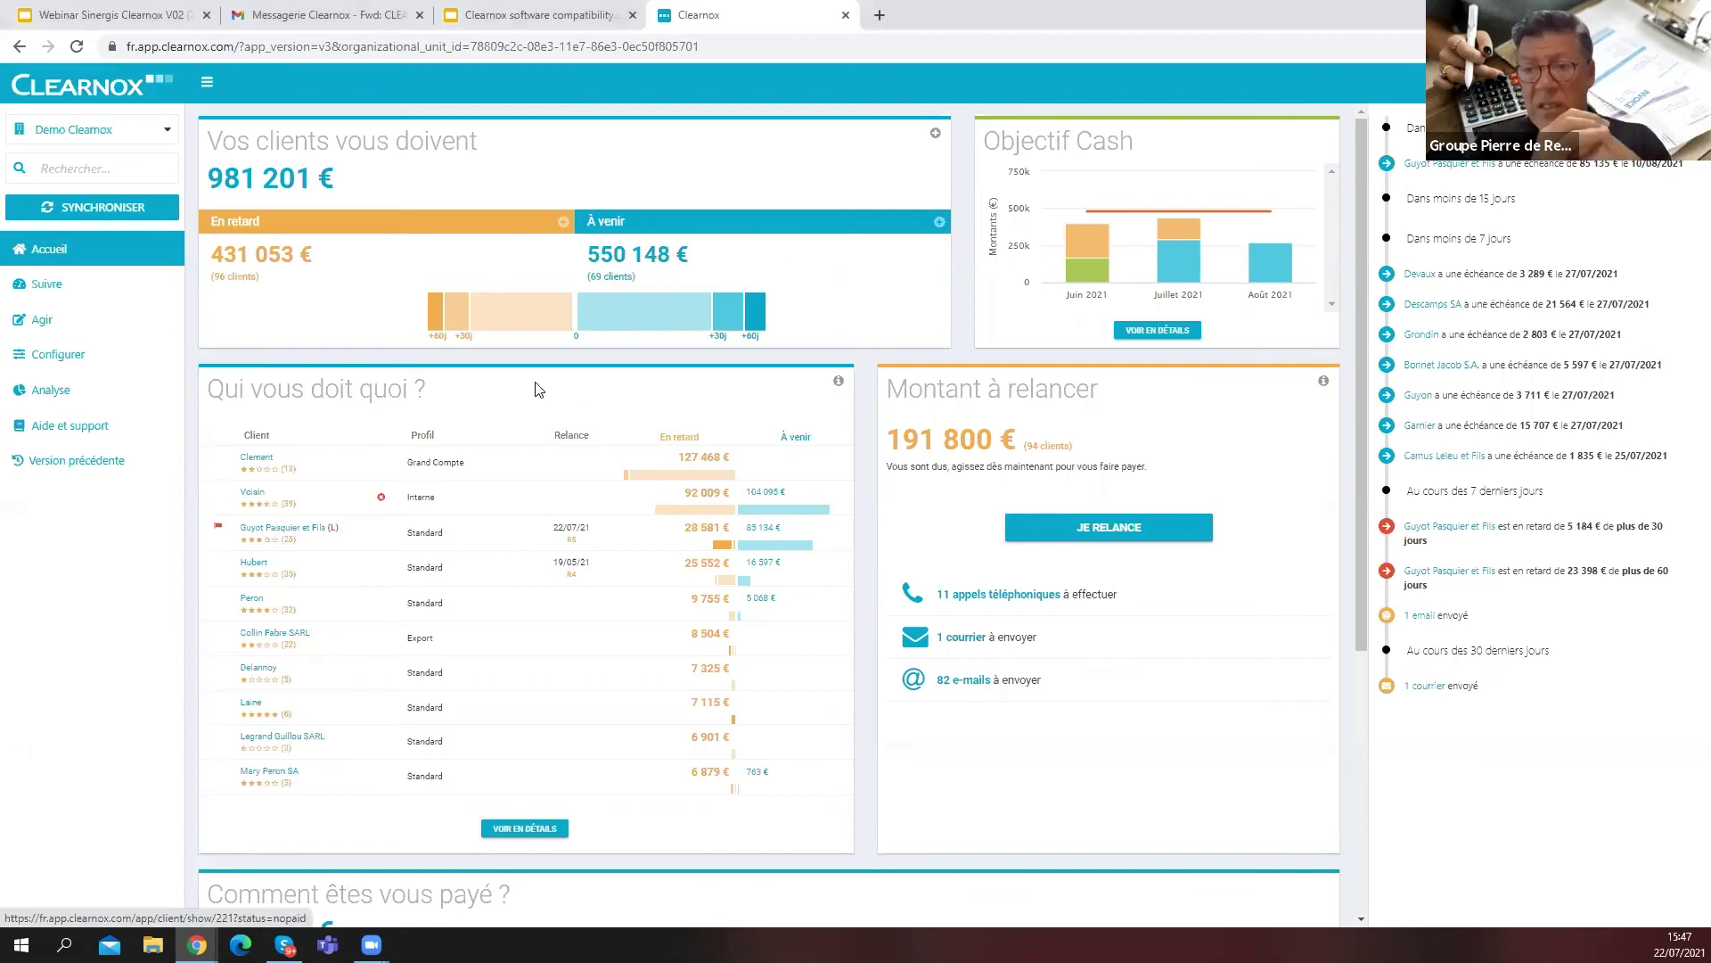
pyautogui.scroll(-1, 736, 341)
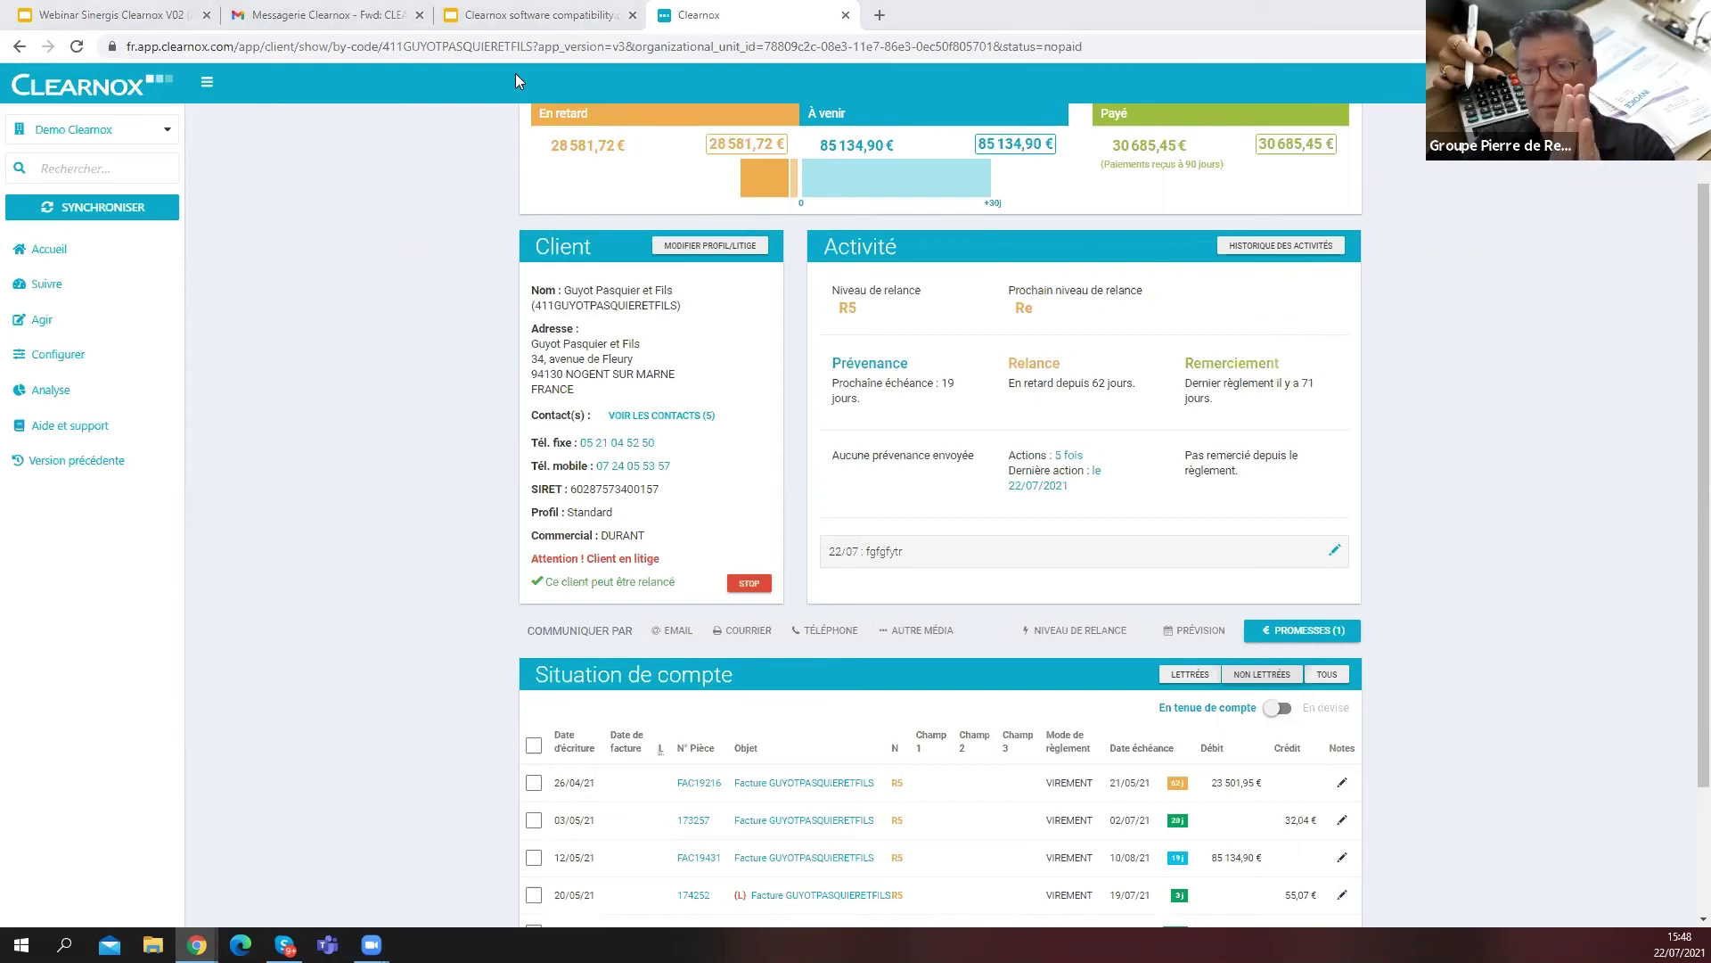
pyautogui.moveTo(822, 174)
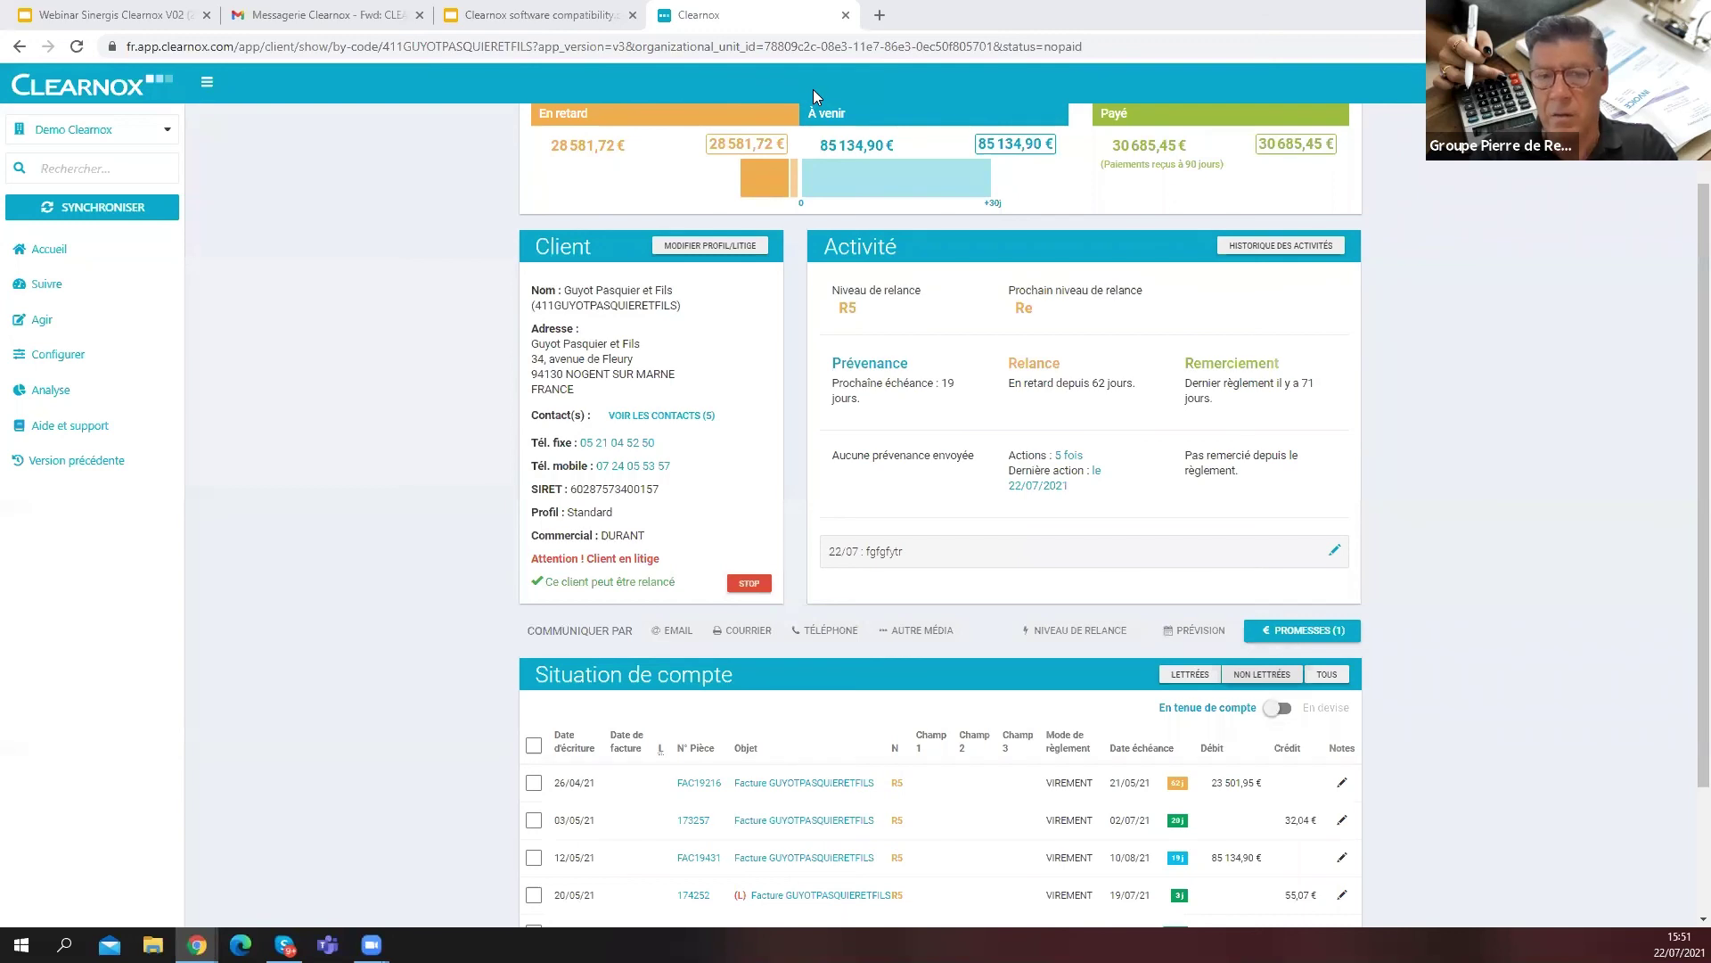
# Reopen the Guyot Pasquier et Fils record from the home dashboard, review its Situation de compte, and return to the dashboard
pyautogui.click(49, 249)
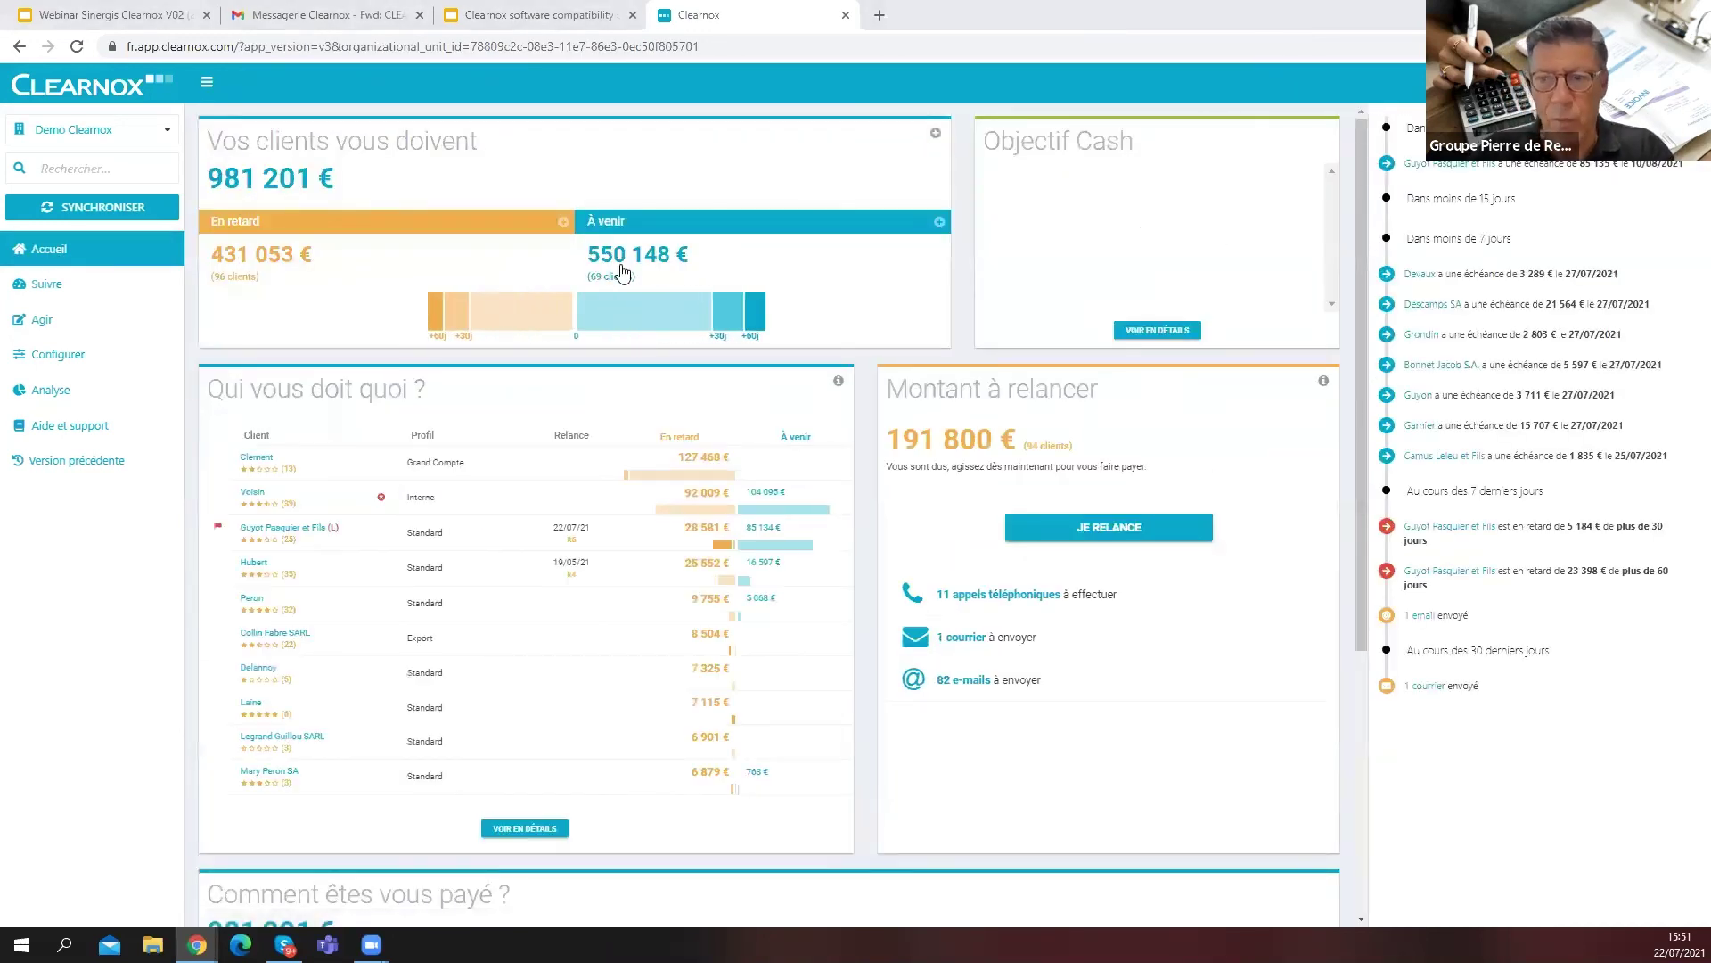
pyautogui.click(303, 530)
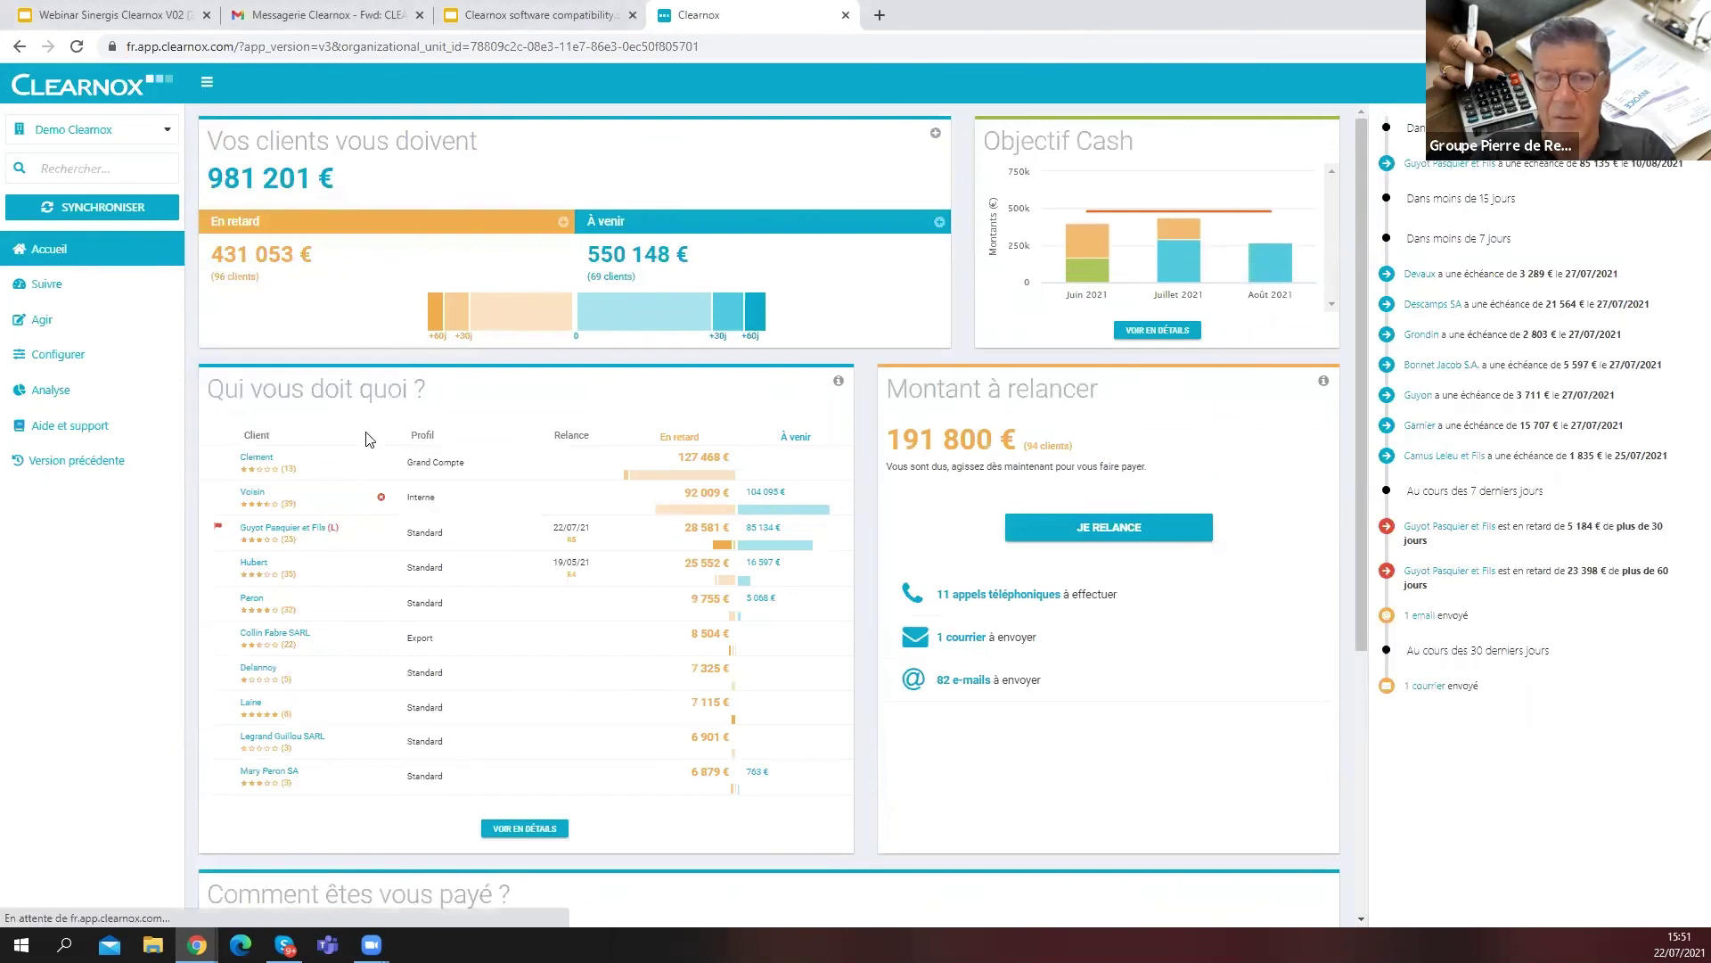
pyautogui.scroll(-3, 403, 322)
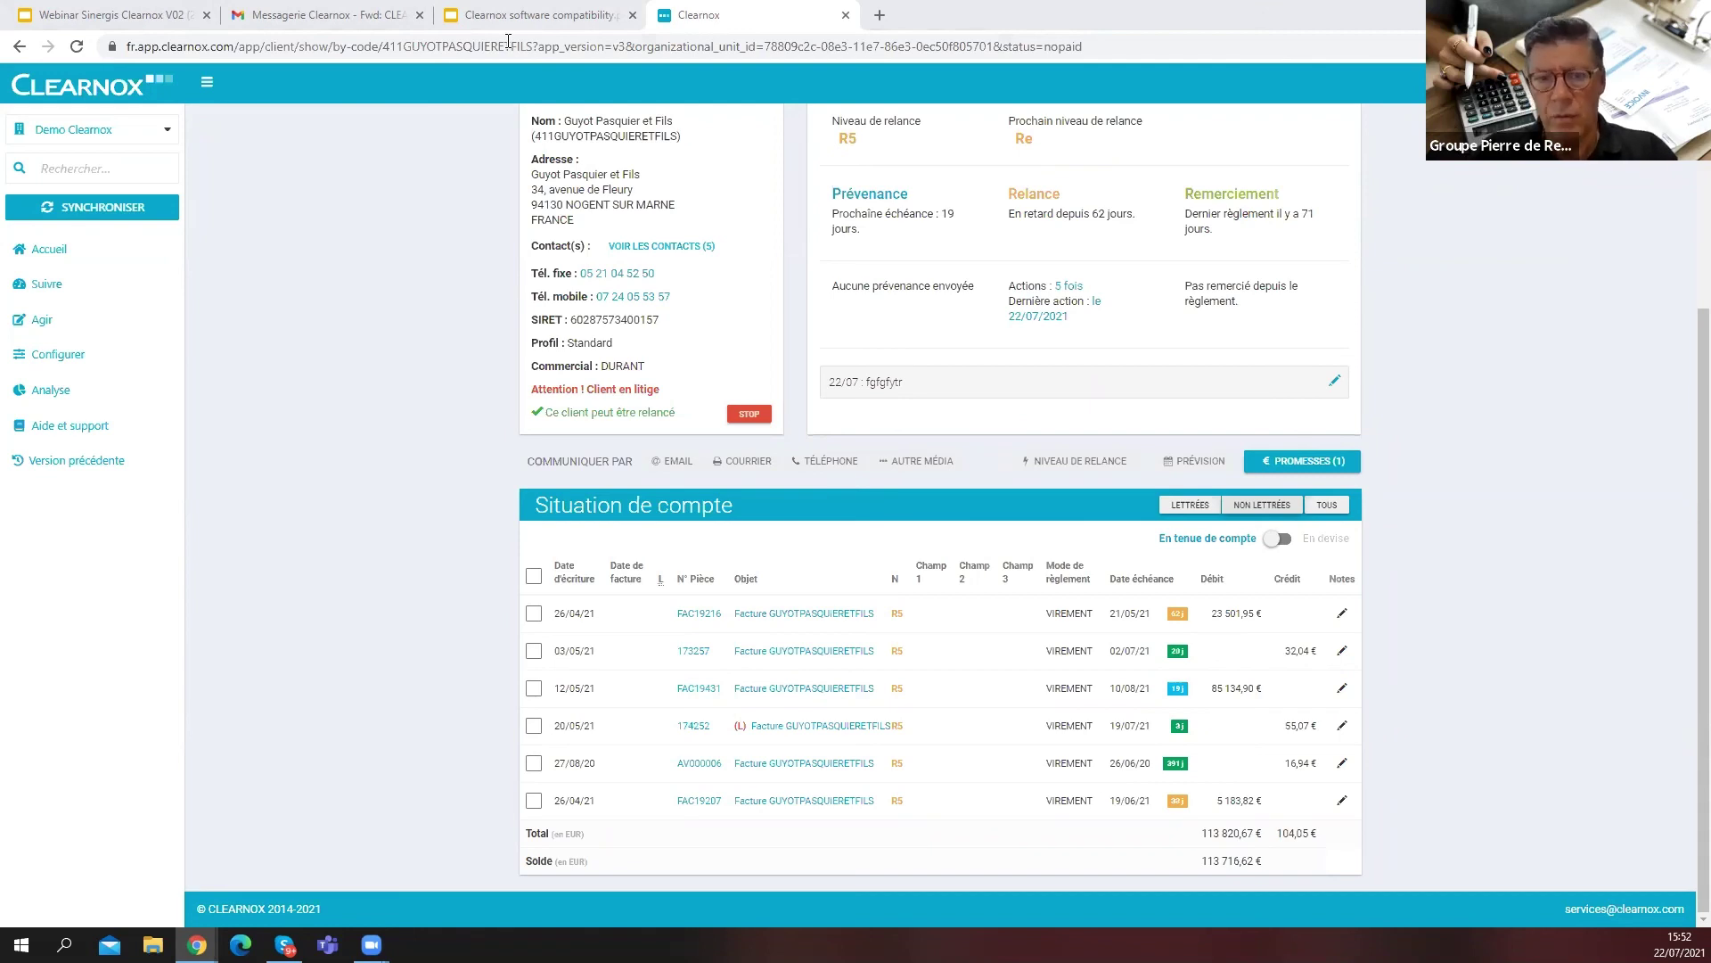
pyautogui.click(176, 215)
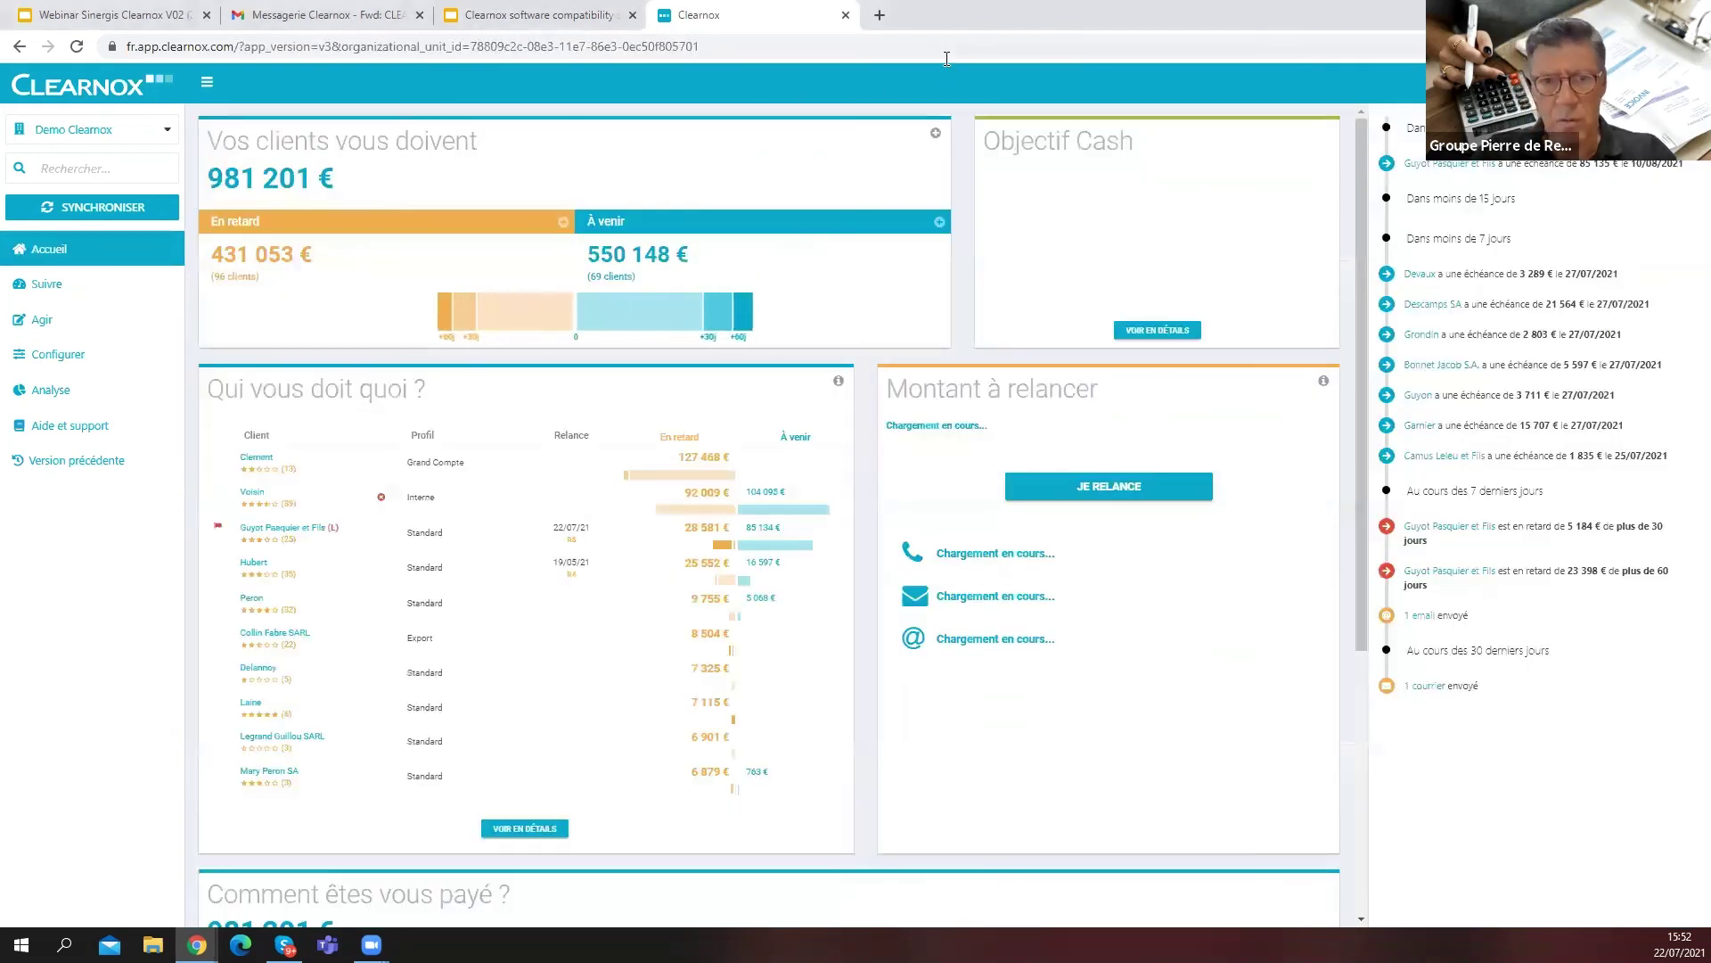